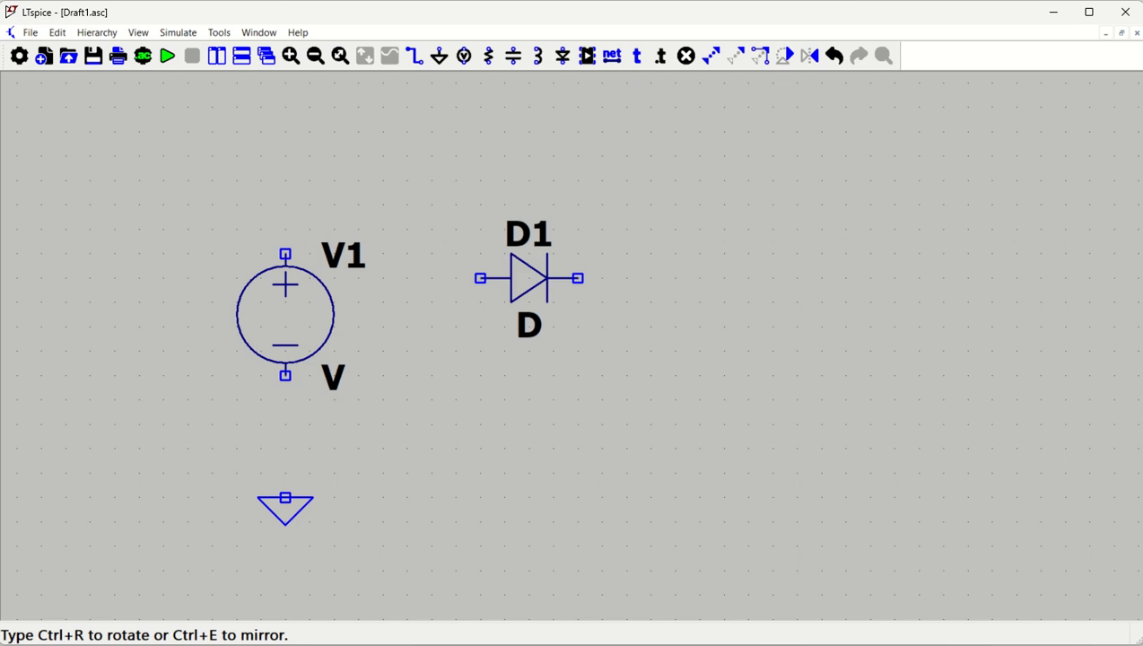
Place the diode horizontally above and between the source and the load position, and a vertical resistor opposite the voltage source
{"action": "left_click", "coordinate": [504, 204]}
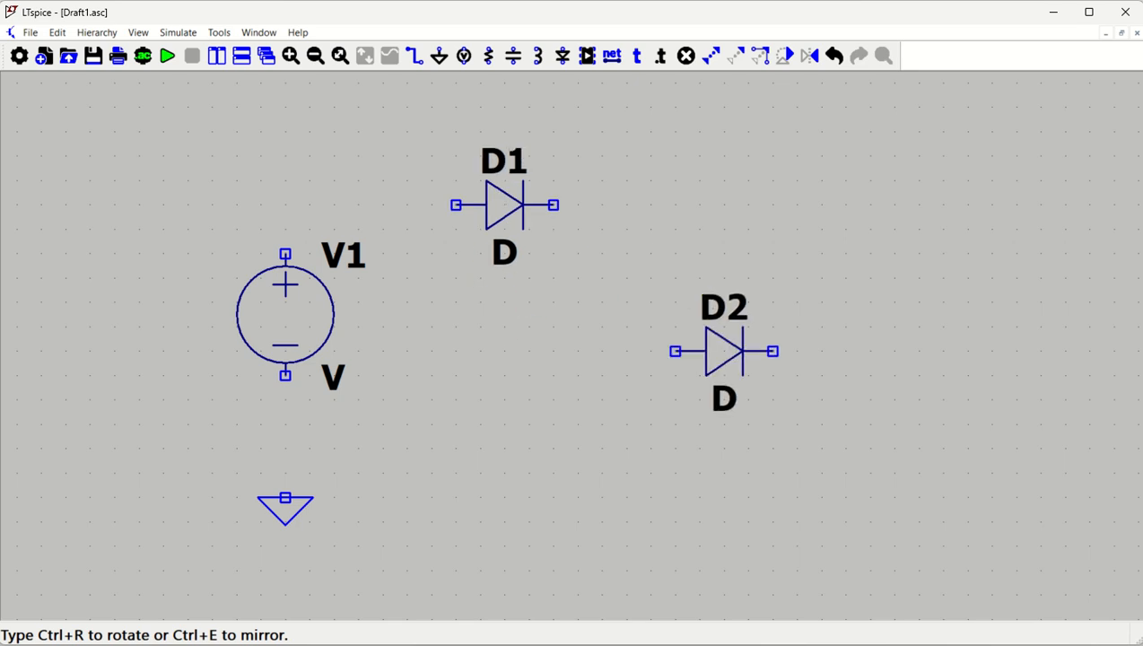
{"action": "key", "text": "r"}
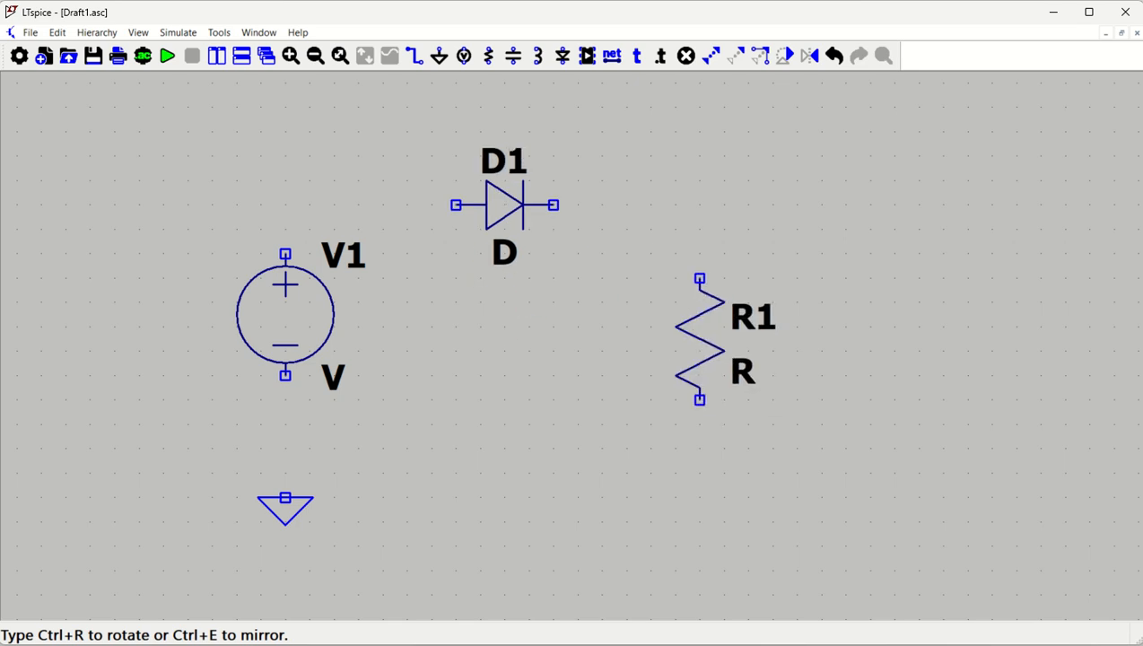
{"action": "left_click", "coordinate": [675, 314]}
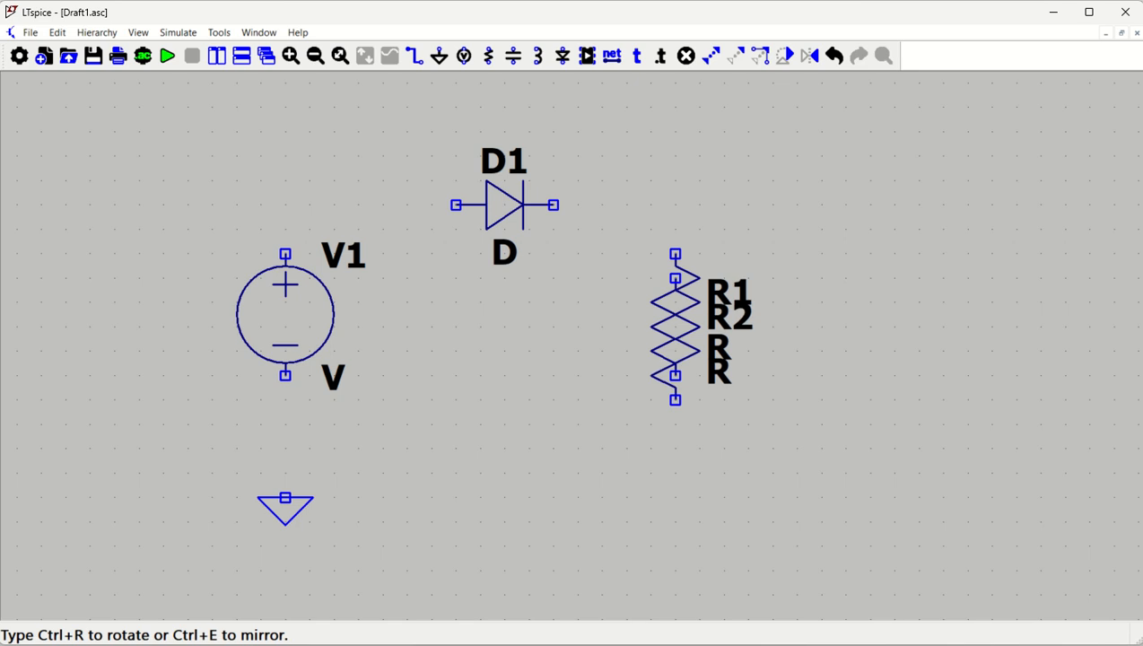
{"action": "key", "text": "Escape"}
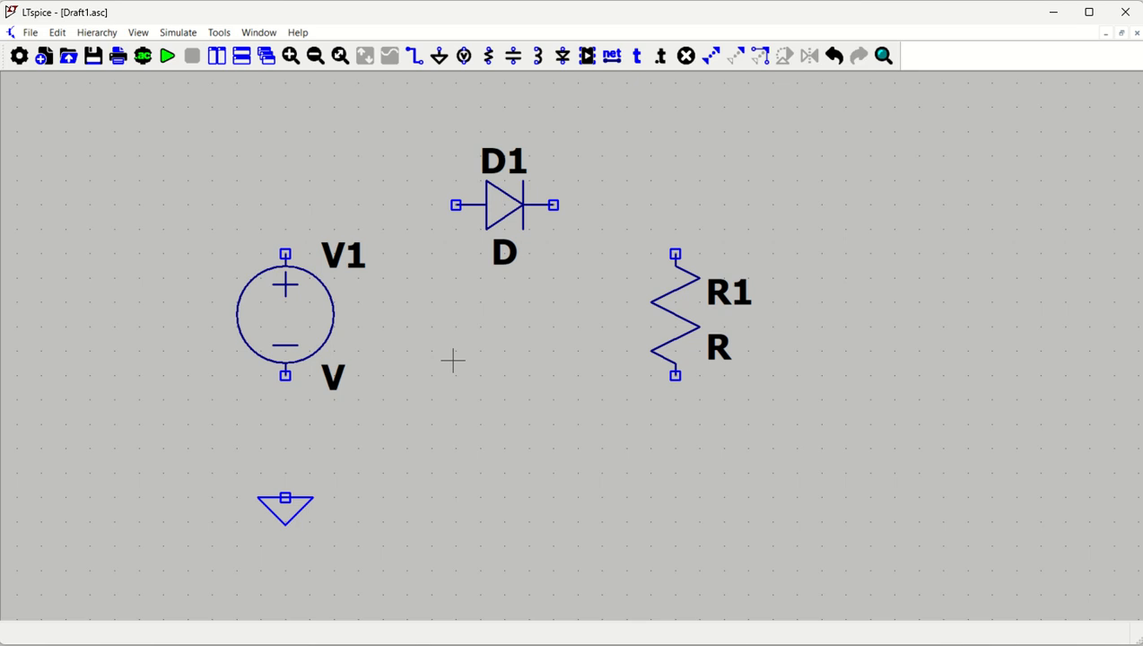
Wire the ground, voltage source, diode and resistor in a series loop, returning the resistor's lower end to the ground wire
{"action": "left_click", "coordinate": [419, 64]}
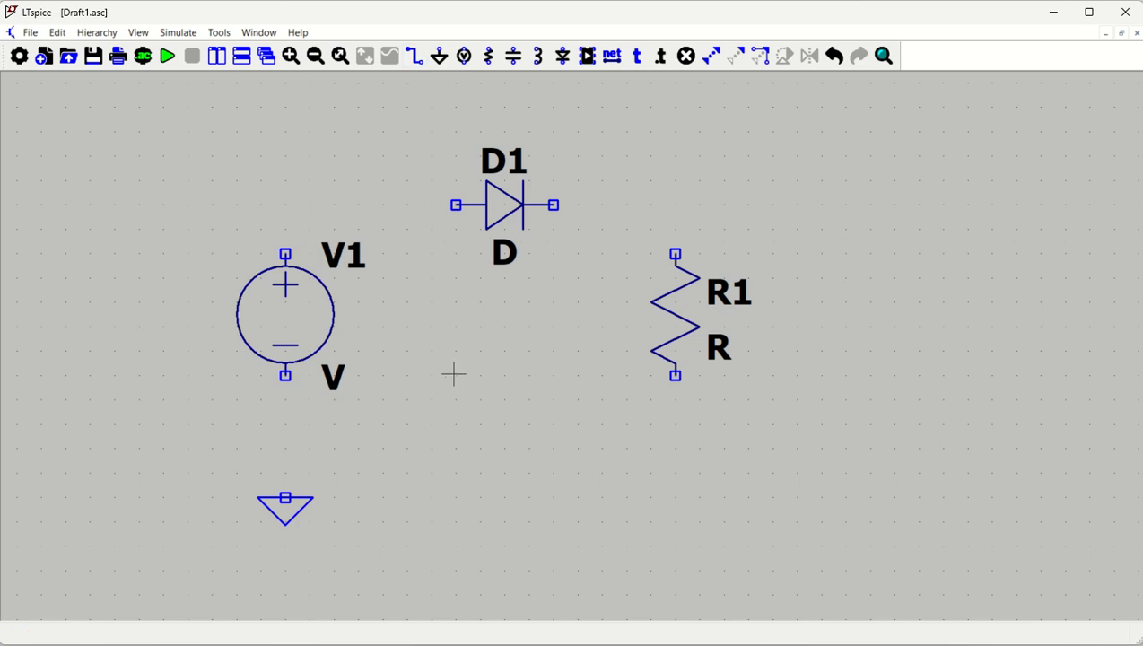
{"action": "left_click", "coordinate": [285, 498]}
{"action": "left_click", "coordinate": [285, 375]}
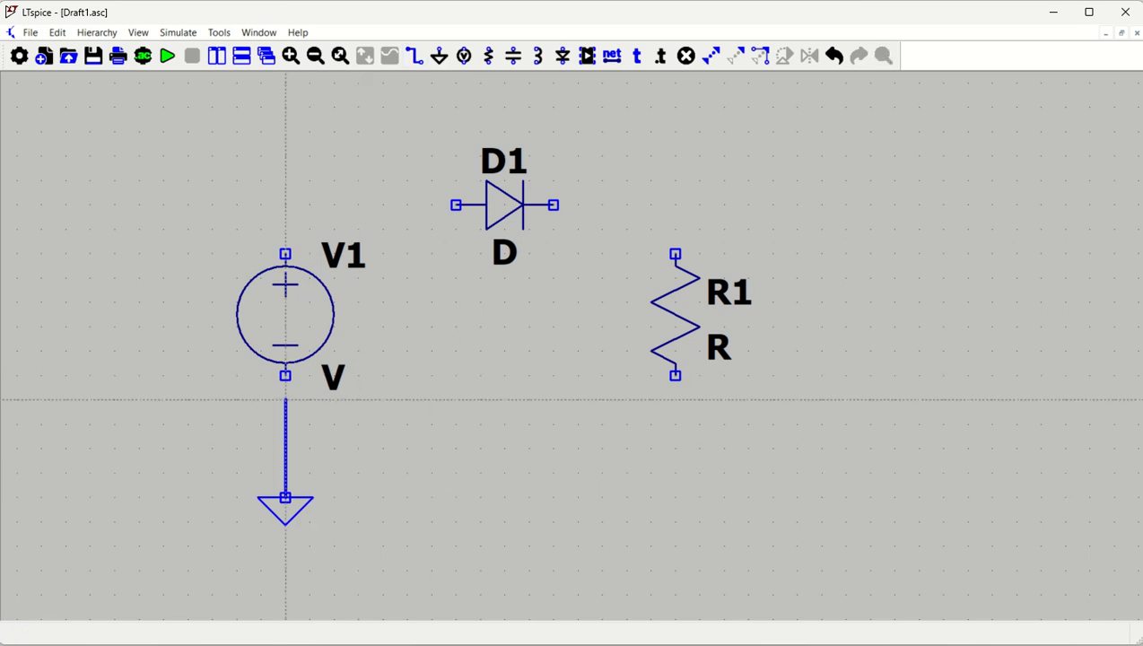
{"action": "left_click", "coordinate": [285, 254]}
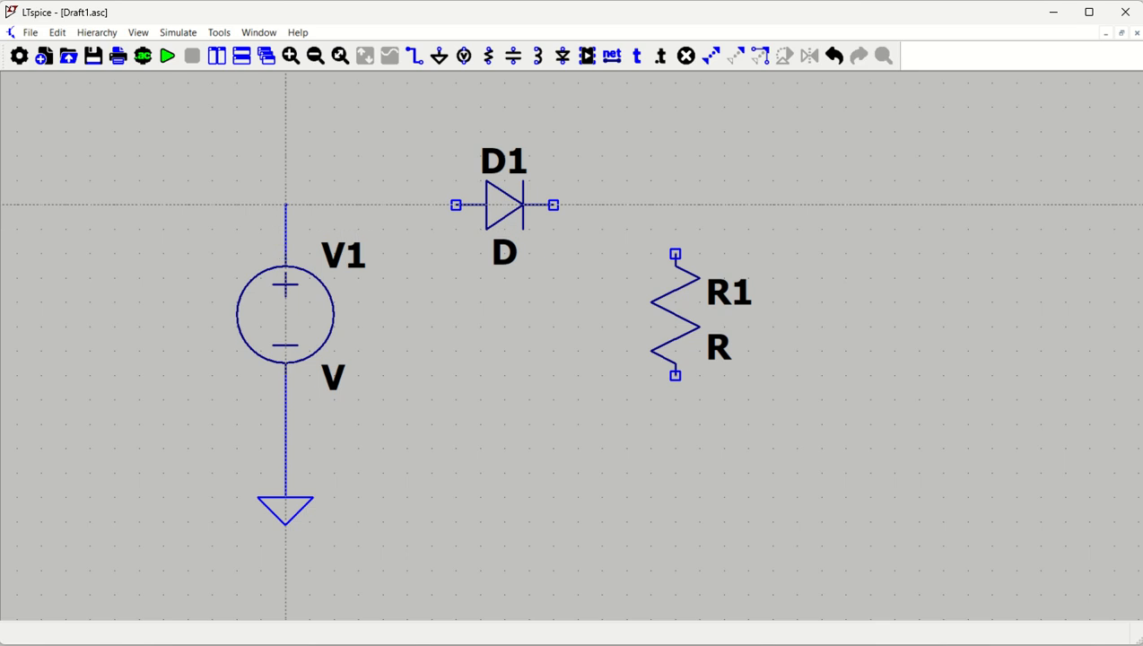
{"action": "left_click", "coordinate": [456, 205]}
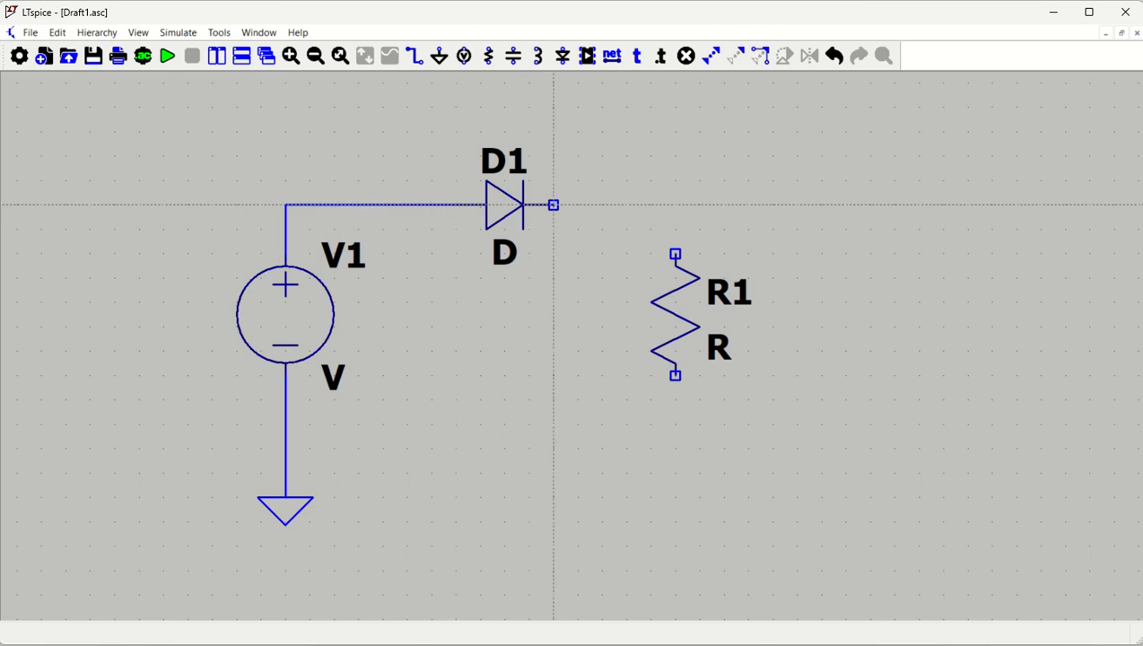
{"action": "left_click", "coordinate": [552, 205]}
{"action": "left_click", "coordinate": [676, 254]}
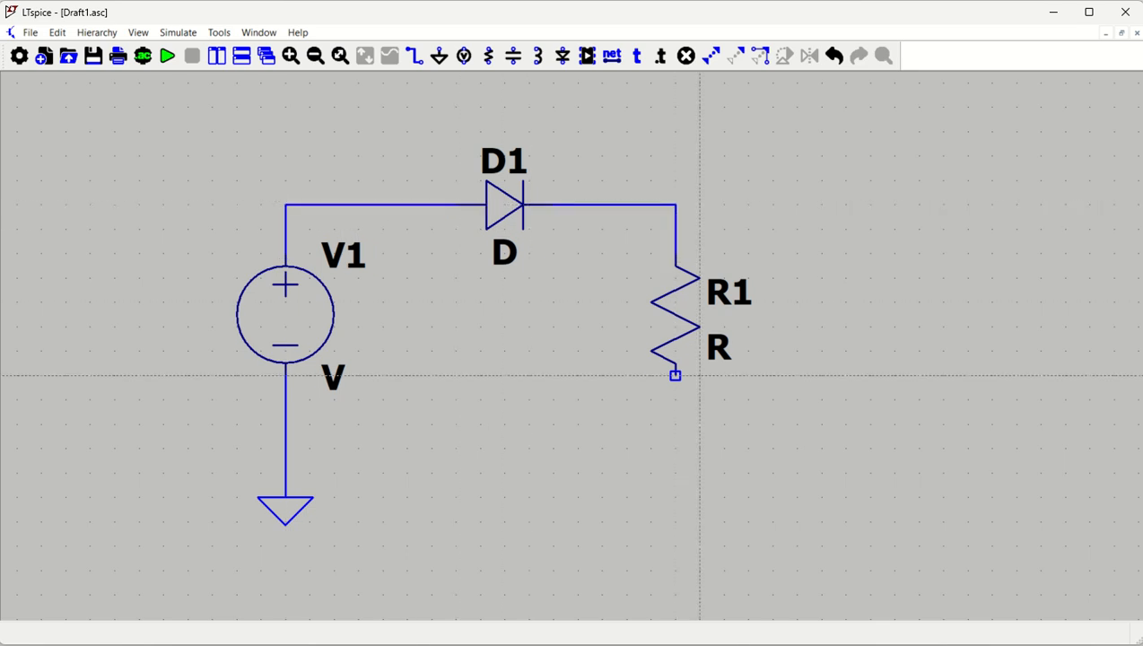
{"action": "left_click", "coordinate": [675, 375]}
{"action": "left_click", "coordinate": [285, 424]}
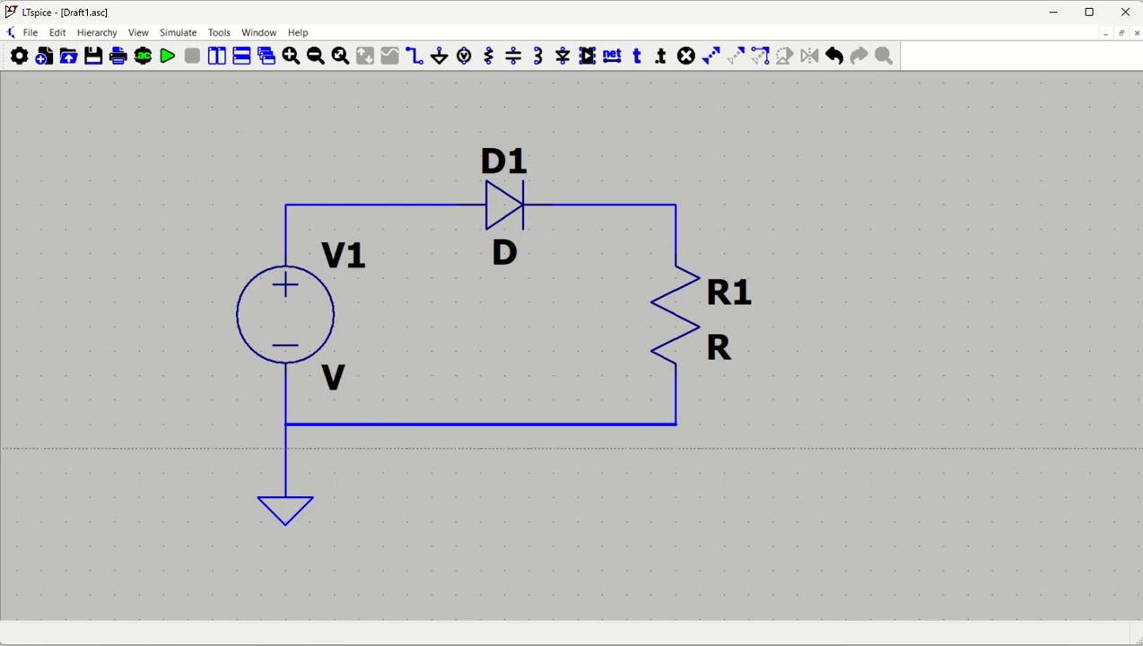
{"action": "key", "text": "Escape"}
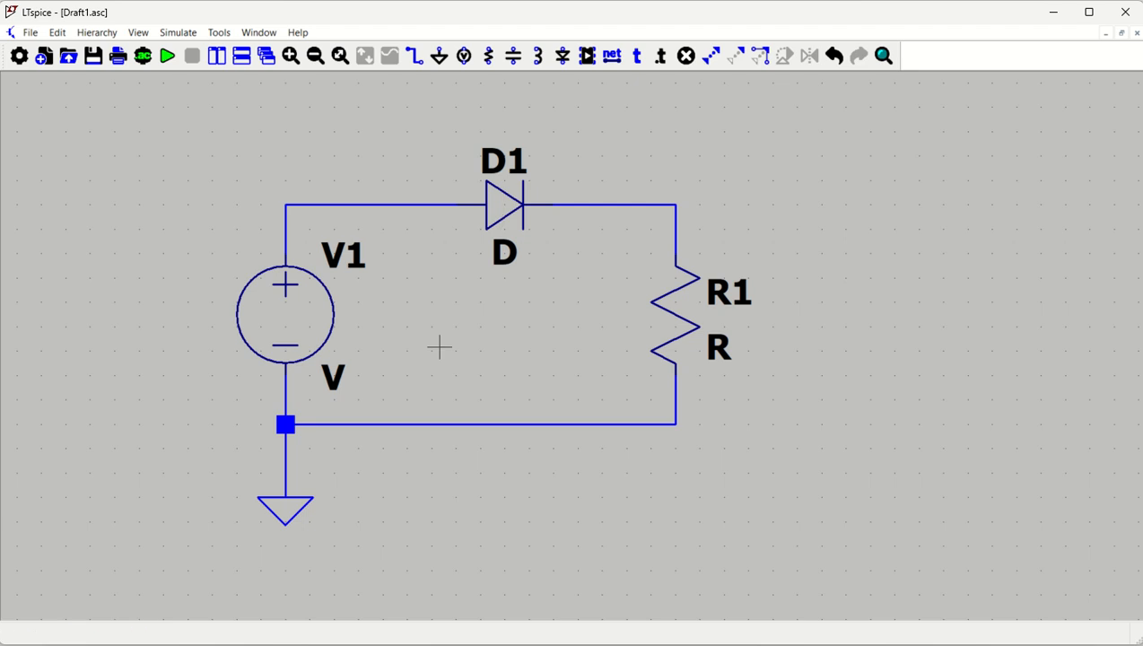
Configure V1 as a PULSE source with initial voltage 0, on voltage 5, delay 0, rise time 1u and fall time 1u
{"action": "right_click", "coordinate": [287, 313]}
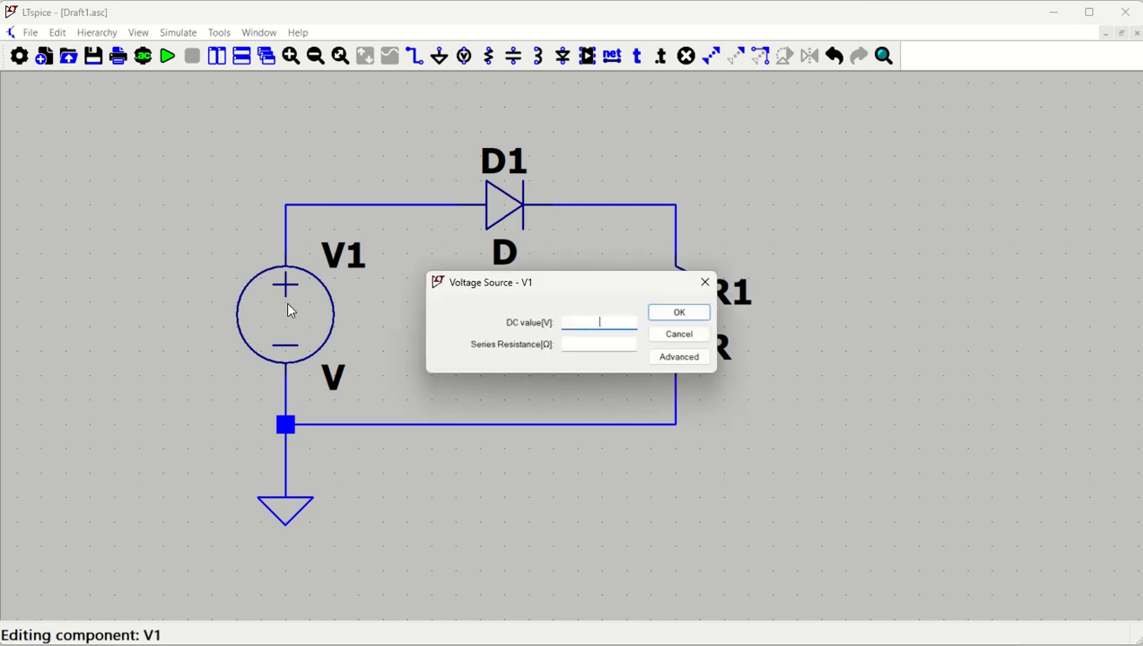
{"action": "left_click", "coordinate": [686, 358]}
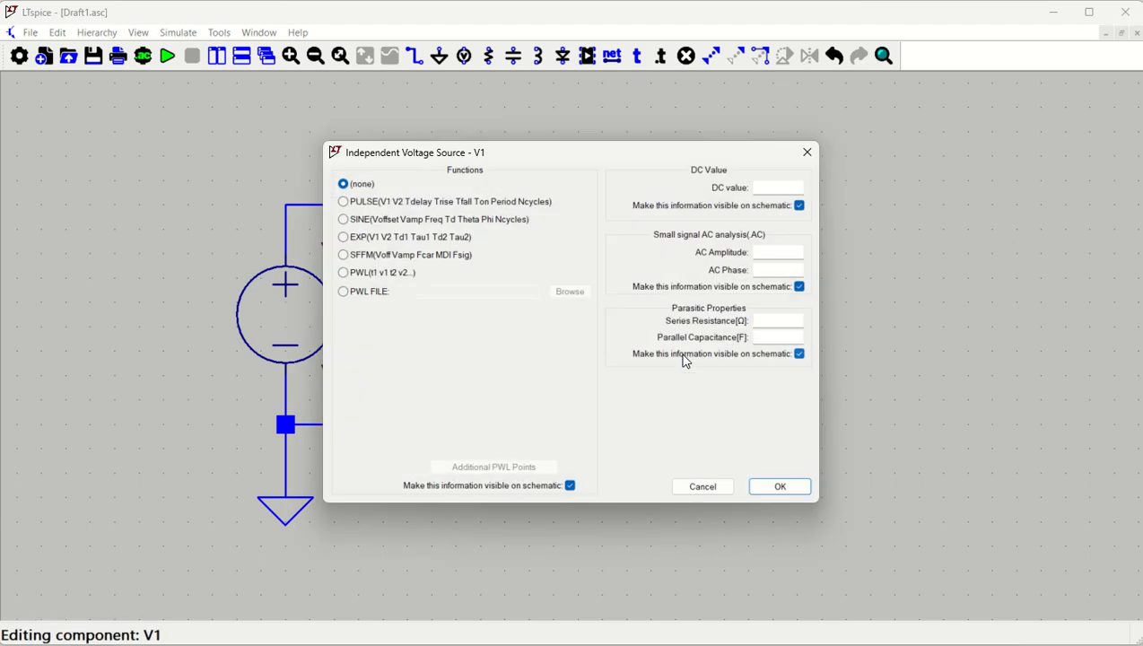
{"action": "left_click", "coordinate": [371, 204]}
{"action": "left_click", "coordinate": [535, 333]}
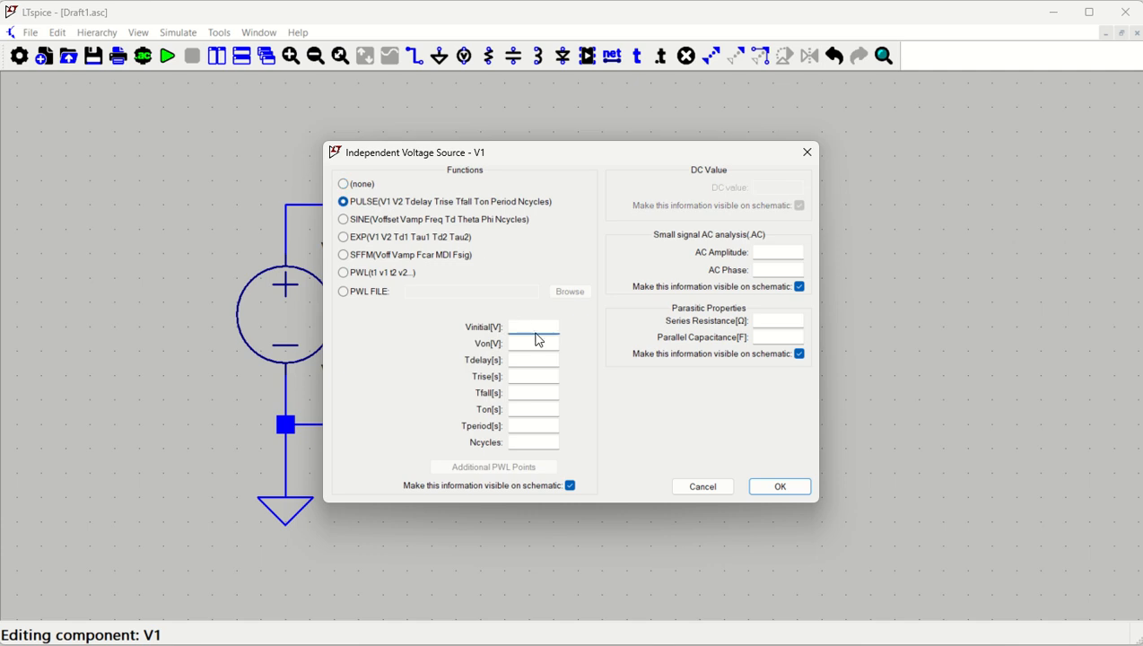
{"action": "type", "text": "0"}
{"action": "key", "text": "Tab"}
{"action": "left_click", "coordinate": [539, 360]}
{"action": "type", "text": "0"}
{"action": "key", "text": "Tab"}
{"action": "key", "text": "Tab"}
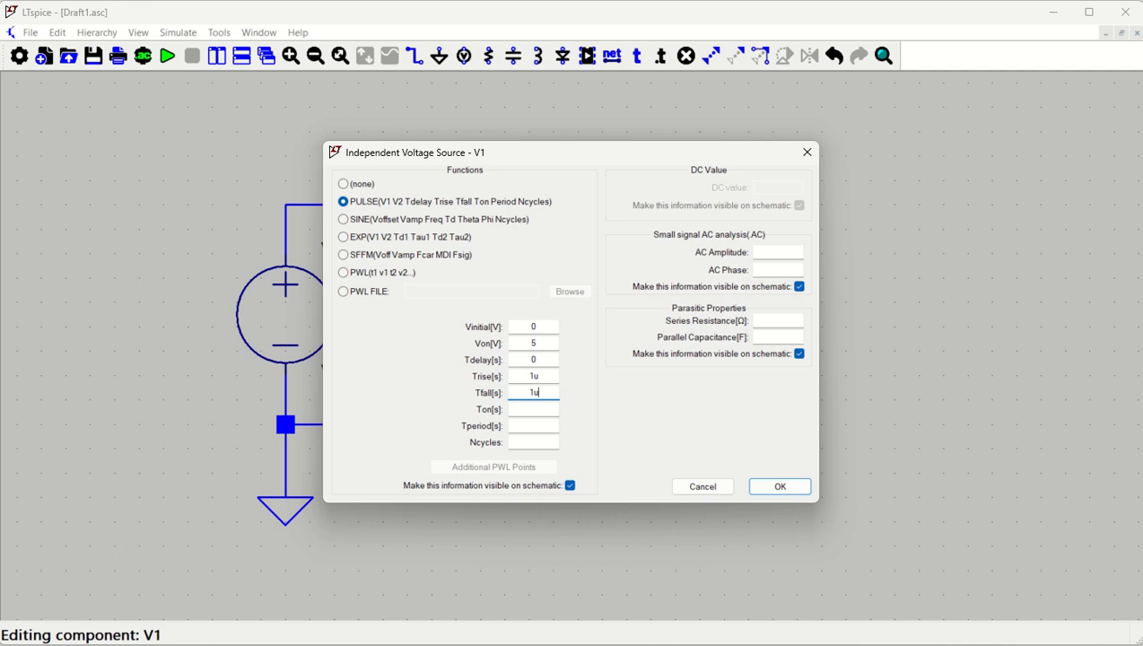
Set V1's pulse on-time to 10m and its period to 20m, and apply the source settings
{"action": "key", "text": "Tab"}
{"action": "key", "text": "Tab"}
{"action": "type", "text": "2"}
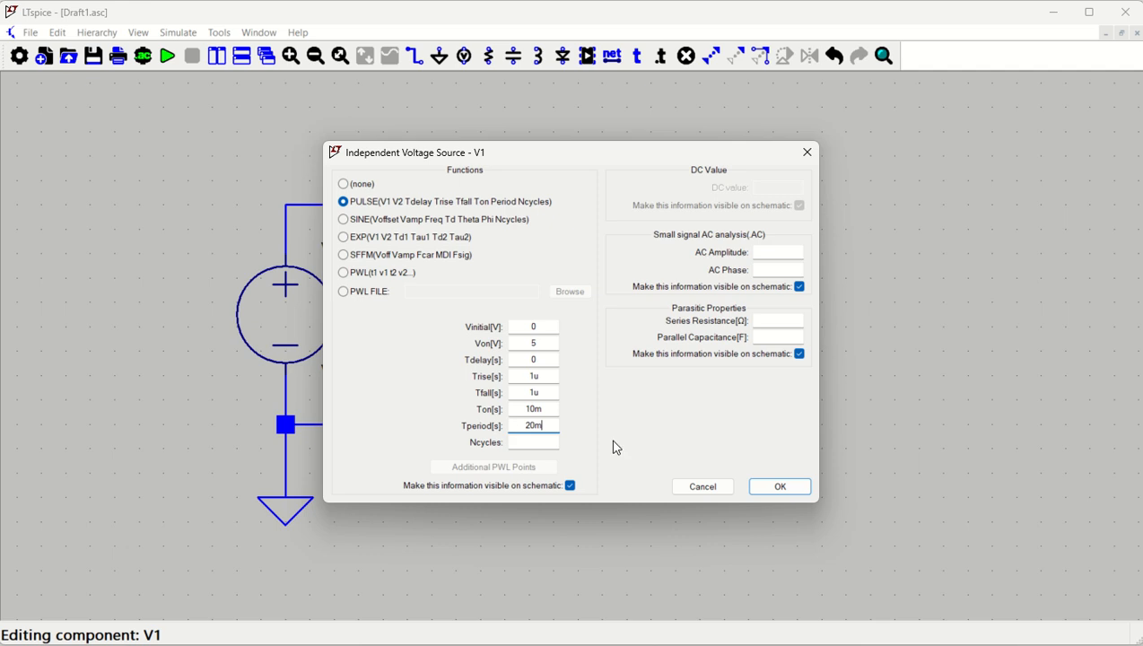
{"action": "left_click", "coordinate": [781, 488]}
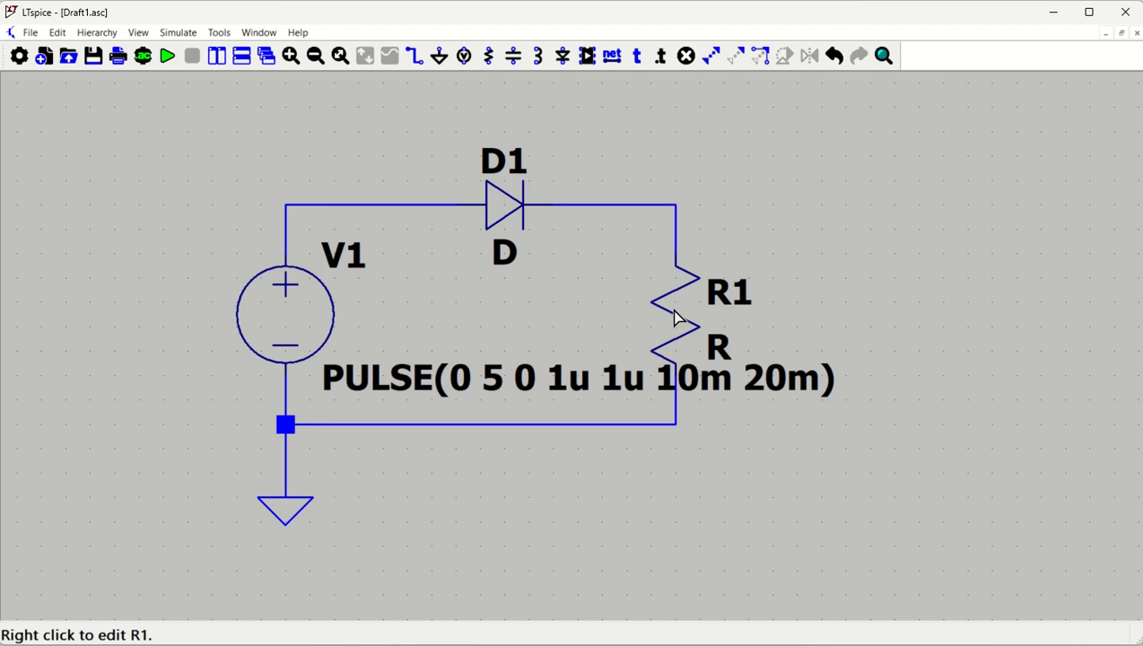
Set the resistance of R1 to 5k
{"action": "right_click", "coordinate": [677, 319]}
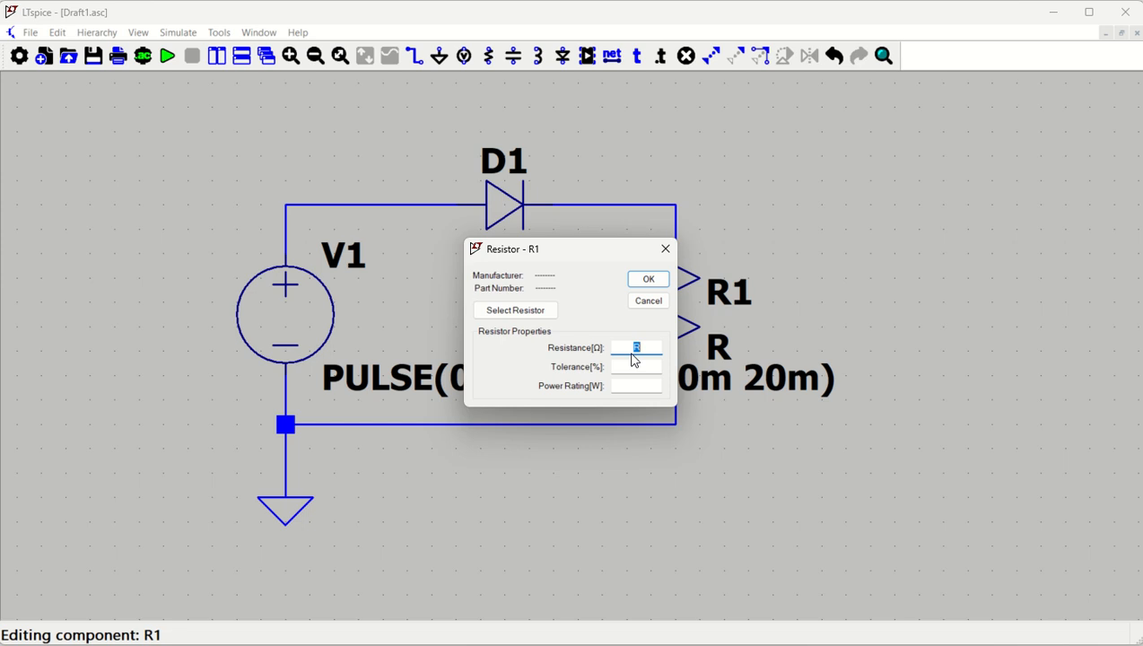
{"action": "type", "text": "5k"}
{"action": "key", "text": "Return"}
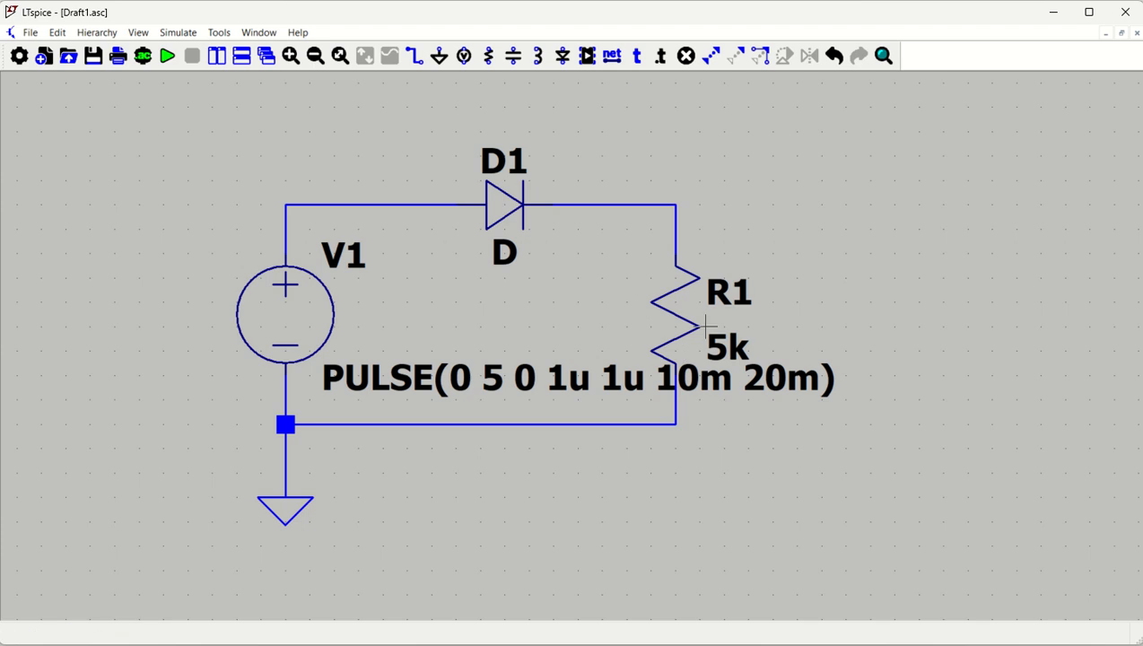
Run a transient analysis with a stop time of 100m and data saving starting at 0
{"action": "left_click", "coordinate": [165, 59]}
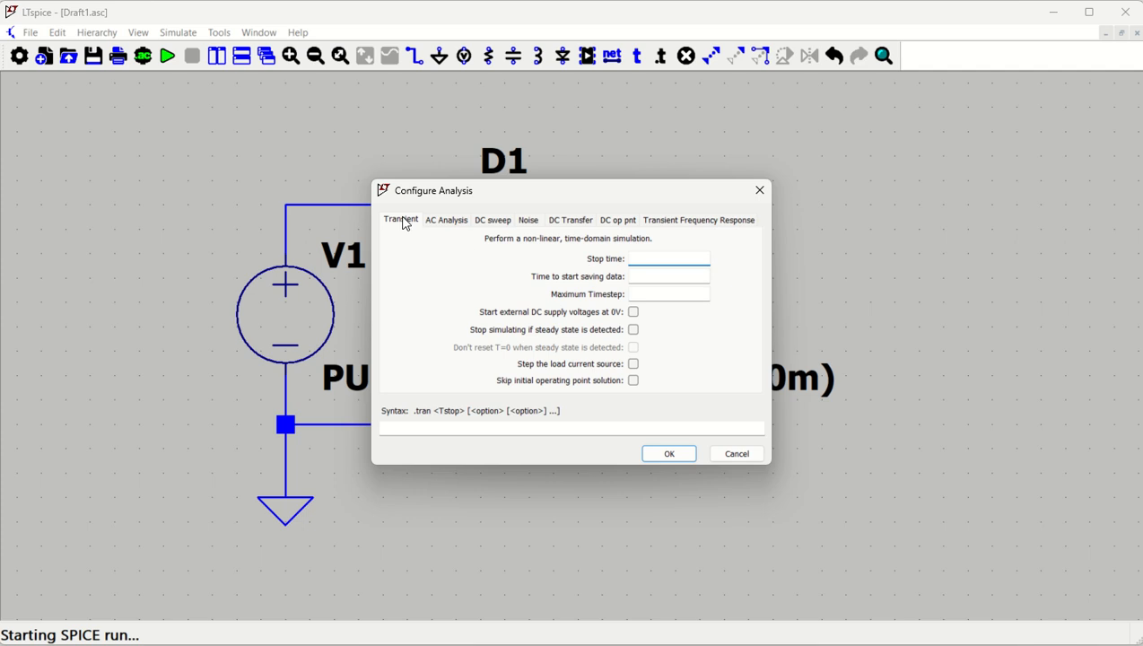
{"action": "left_click", "coordinate": [664, 259]}
{"action": "type", "text": "100m"}
{"action": "left_click", "coordinate": [673, 278]}
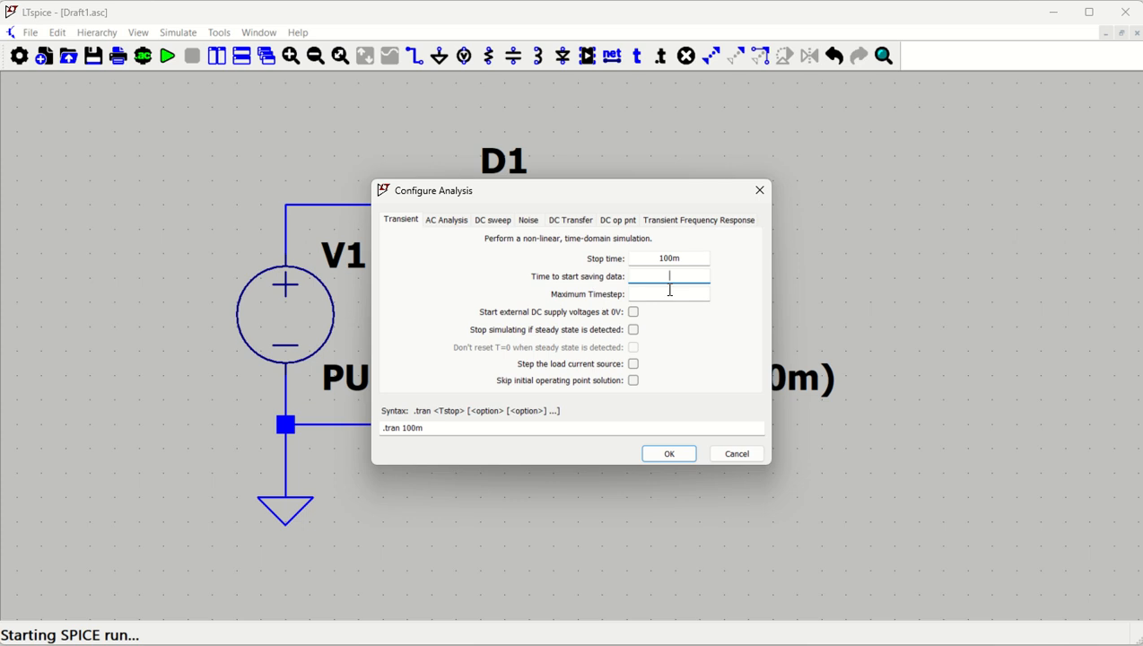
{"action": "type", "text": "0"}
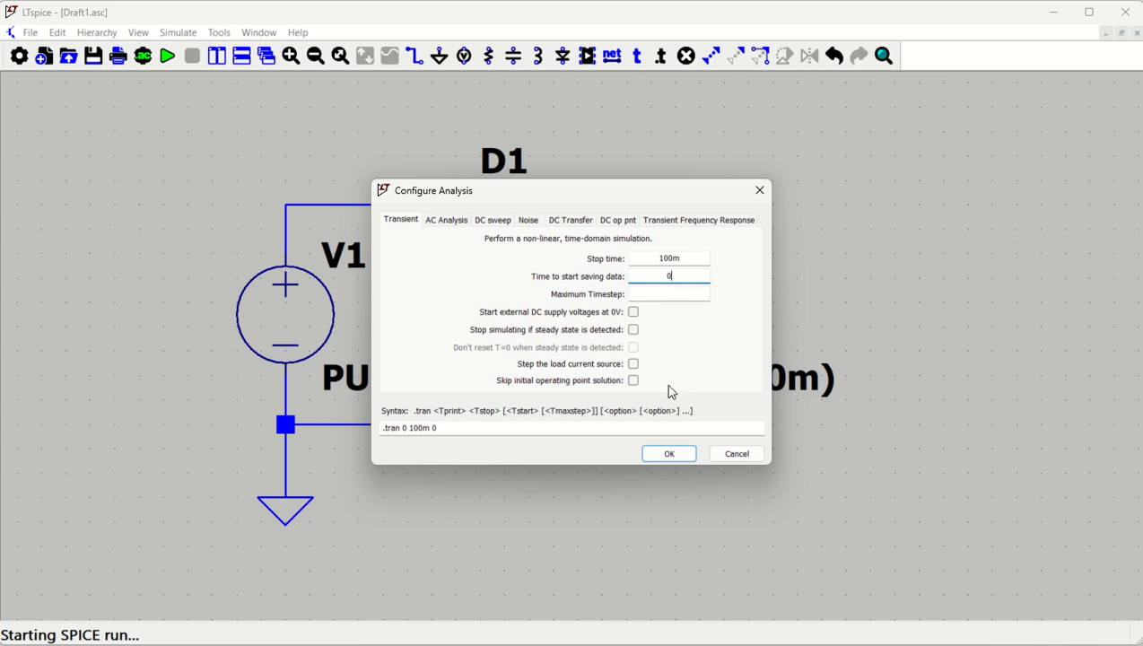
{"action": "left_click", "coordinate": [669, 455]}
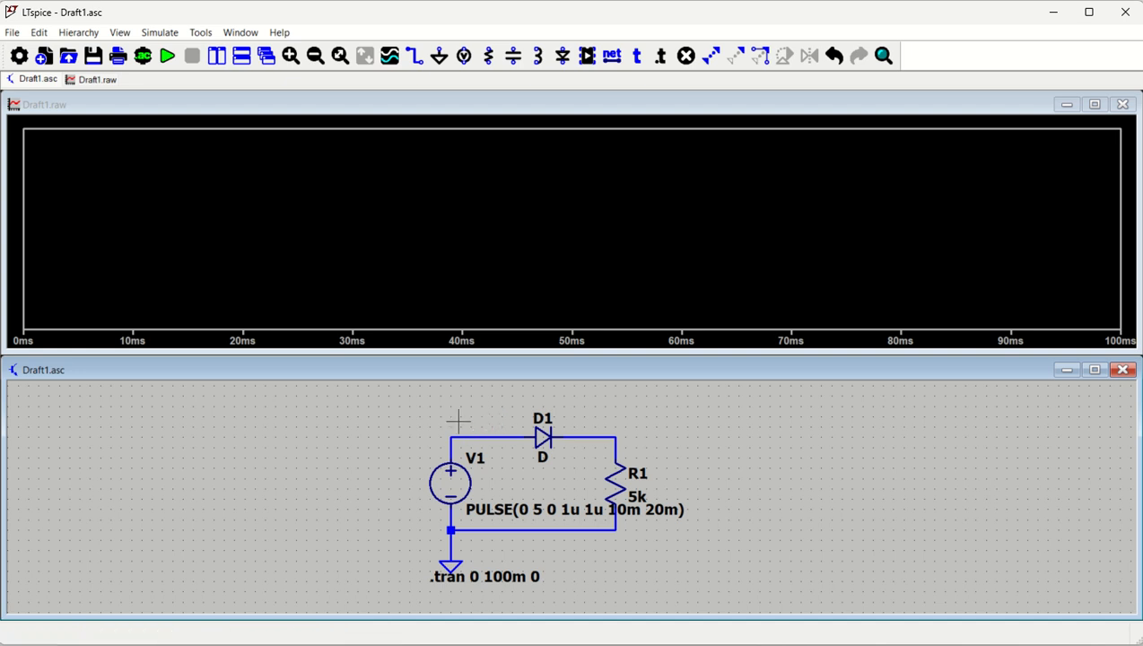
Label the node between the voltage source and the diode as VIN
{"action": "key", "text": "F4"}
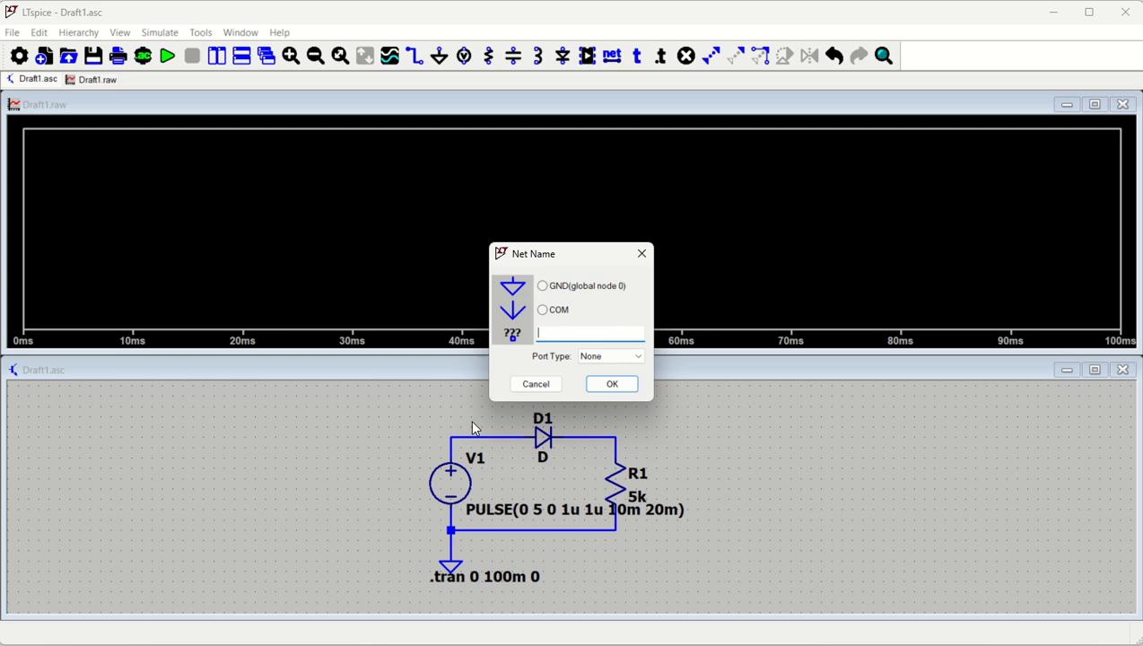
{"action": "type", "text": "VIN"}
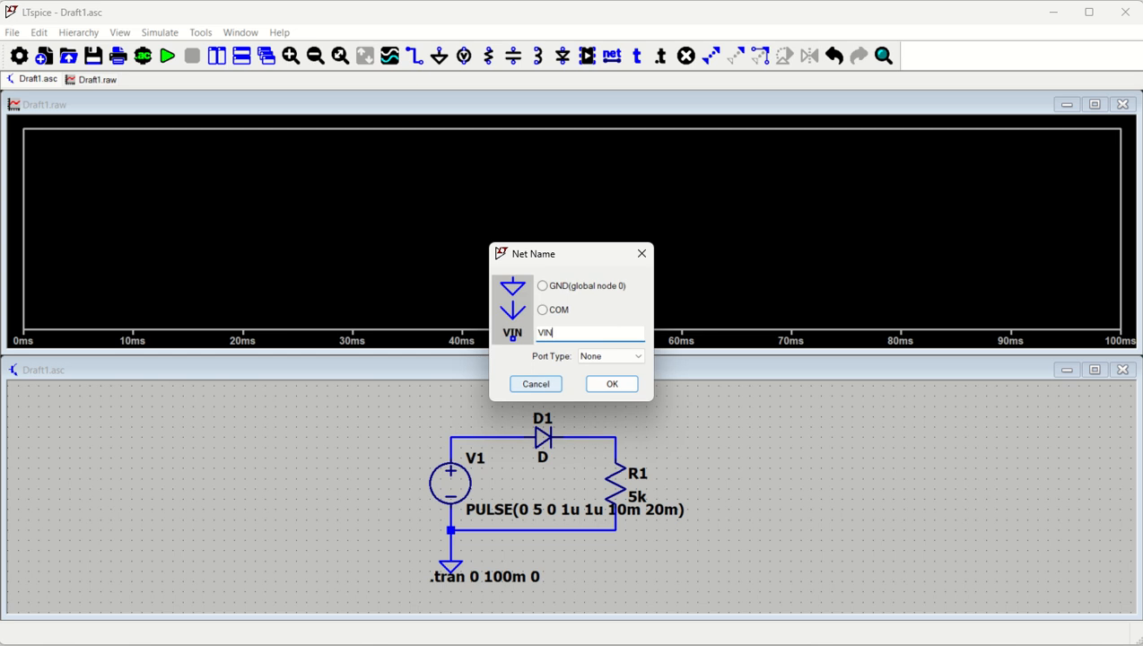
{"action": "left_click", "coordinate": [614, 386]}
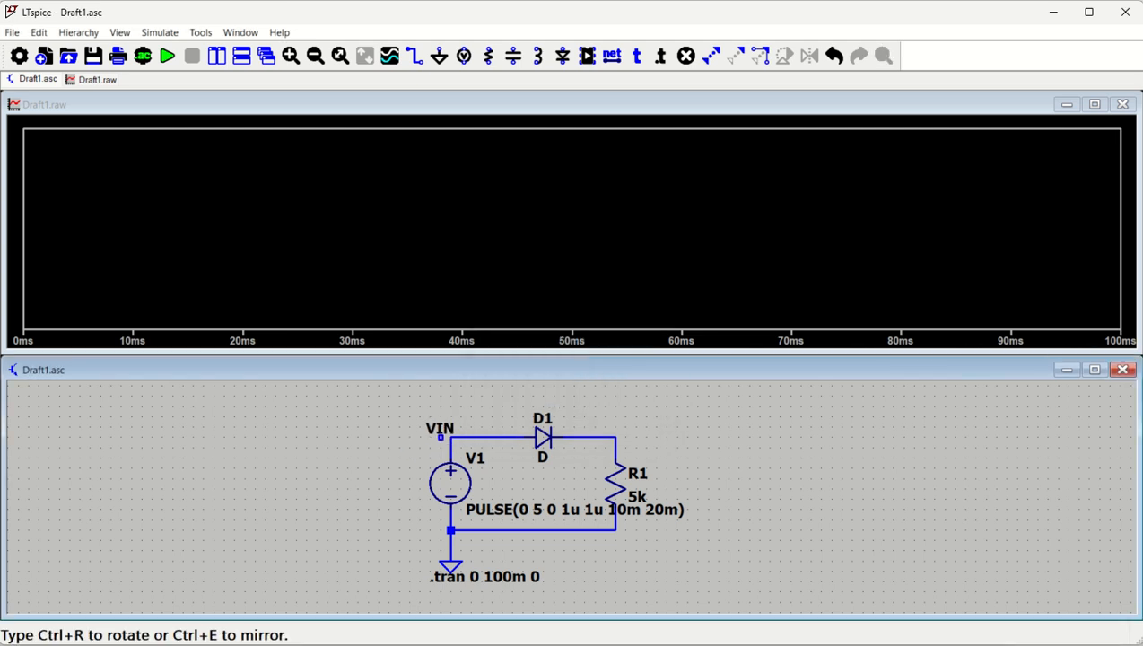
{"action": "left_click", "coordinate": [450, 437]}
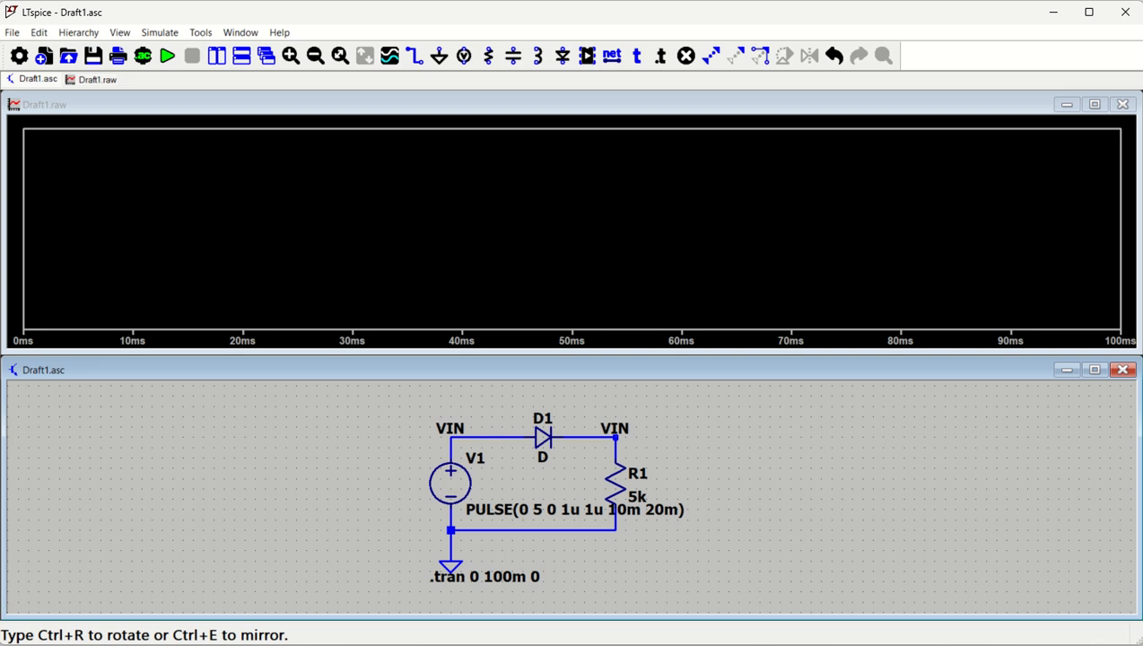
Add a net label at the node between the diode and the resistor and name it VOUT
{"action": "left_click", "coordinate": [616, 437]}
{"action": "right_click", "coordinate": [625, 437]}
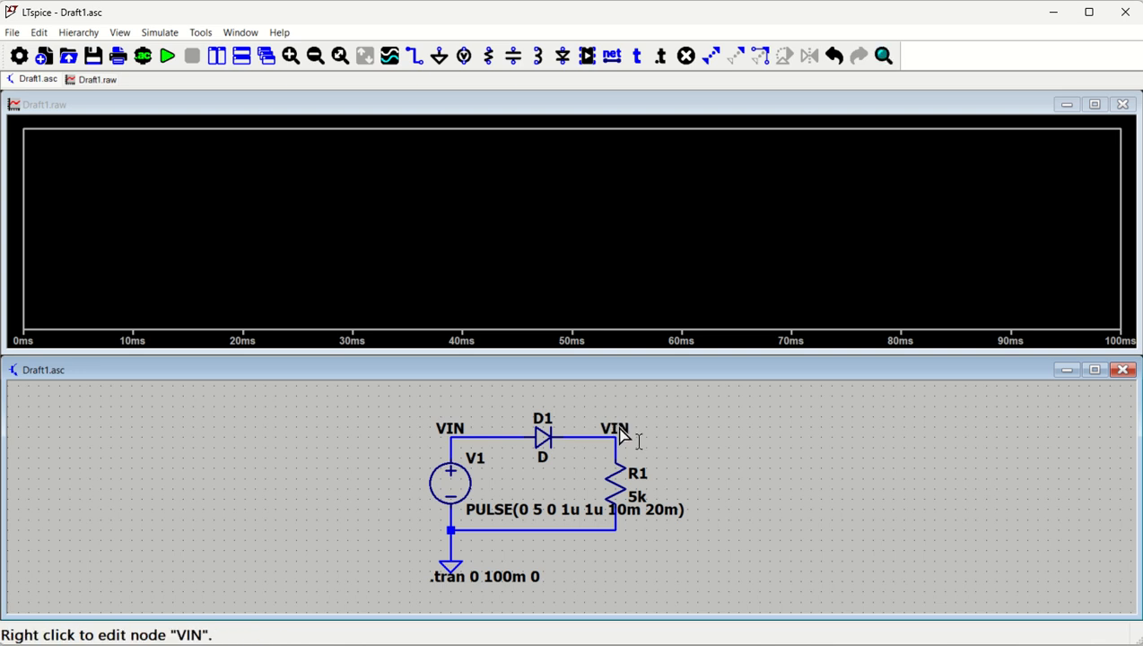
{"action": "right_click", "coordinate": [621, 433]}
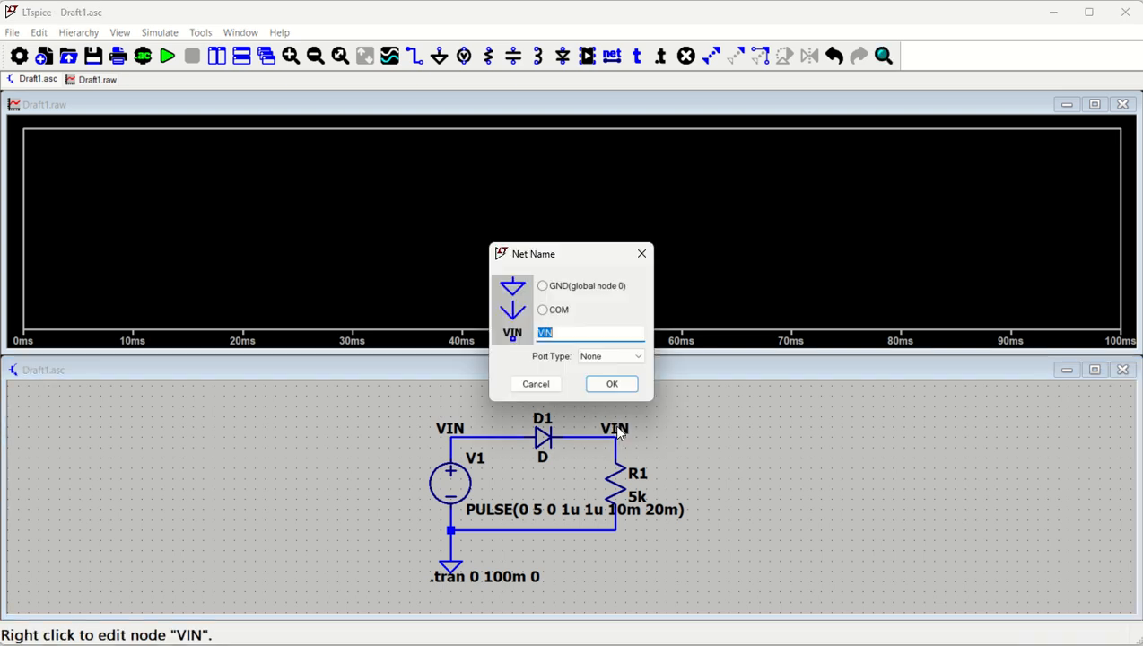
{"action": "type", "text": "VOUT"}
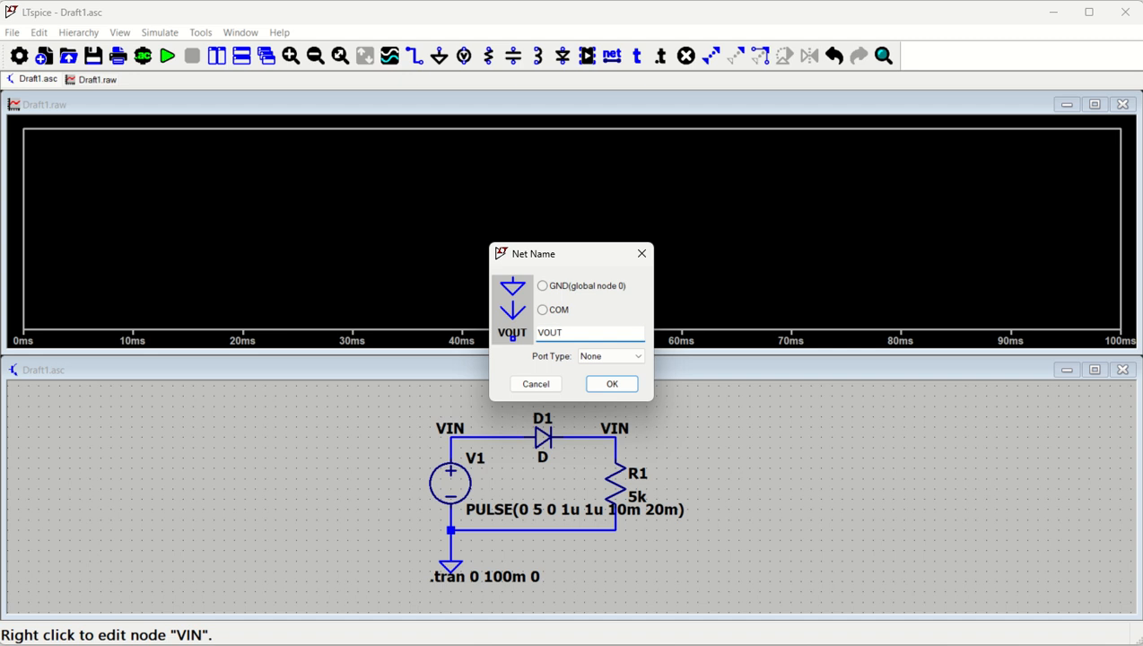
{"action": "key", "text": "Return"}
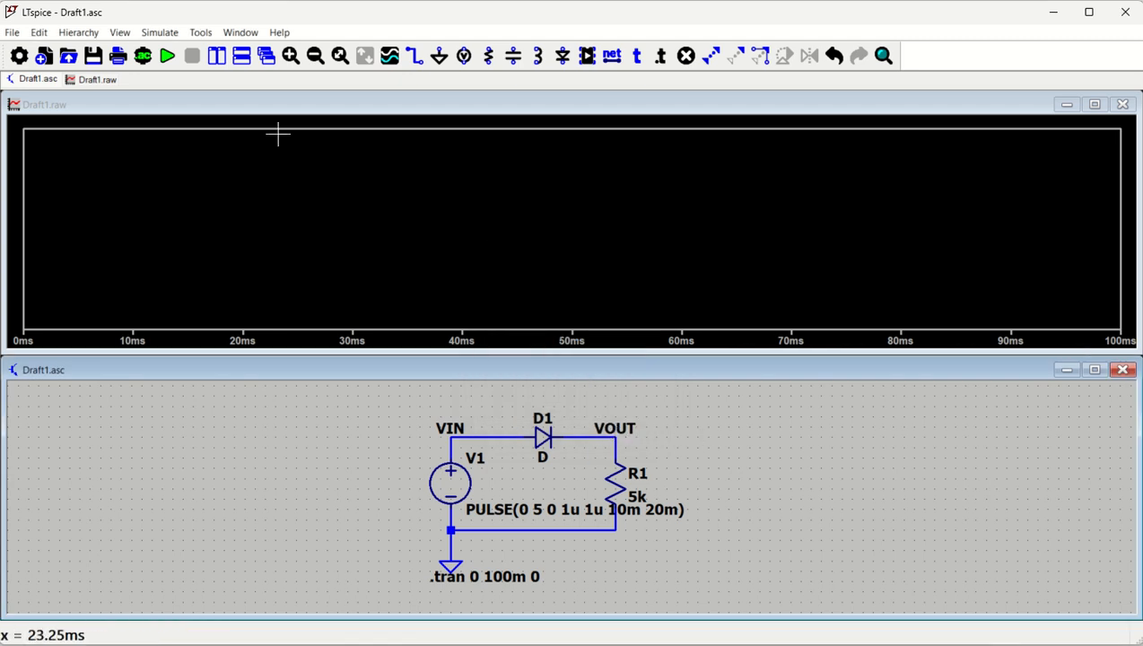
Rerun the transient simulation and plot the voltage at the VIN node
{"action": "left_click", "coordinate": [169, 59]}
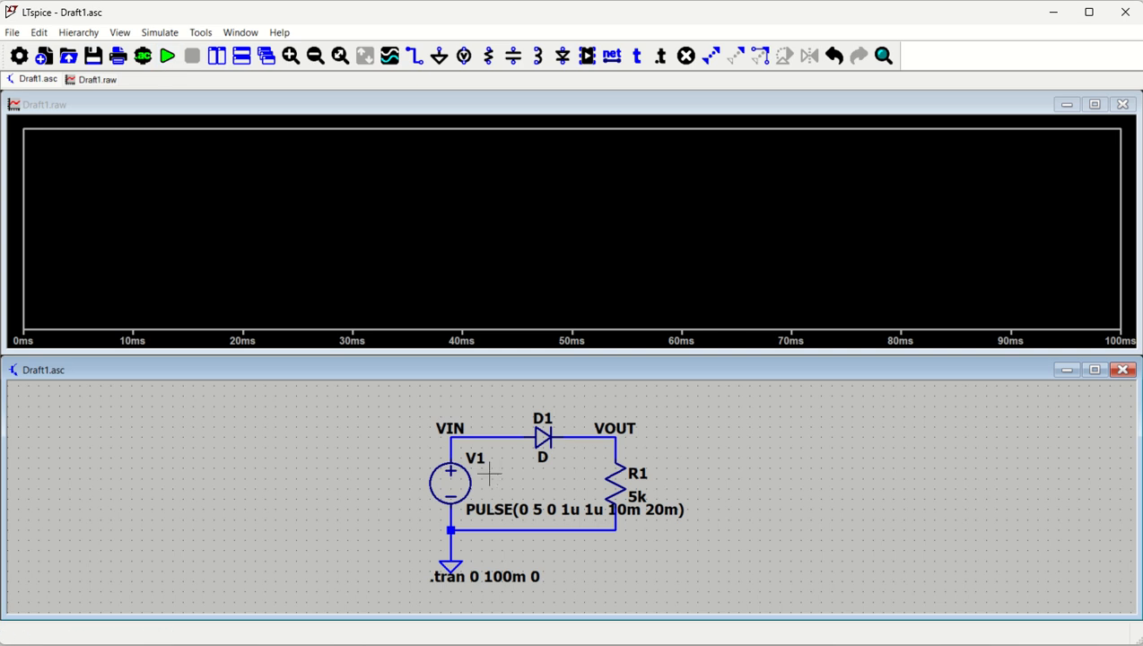
{"action": "left_click", "coordinate": [491, 422]}
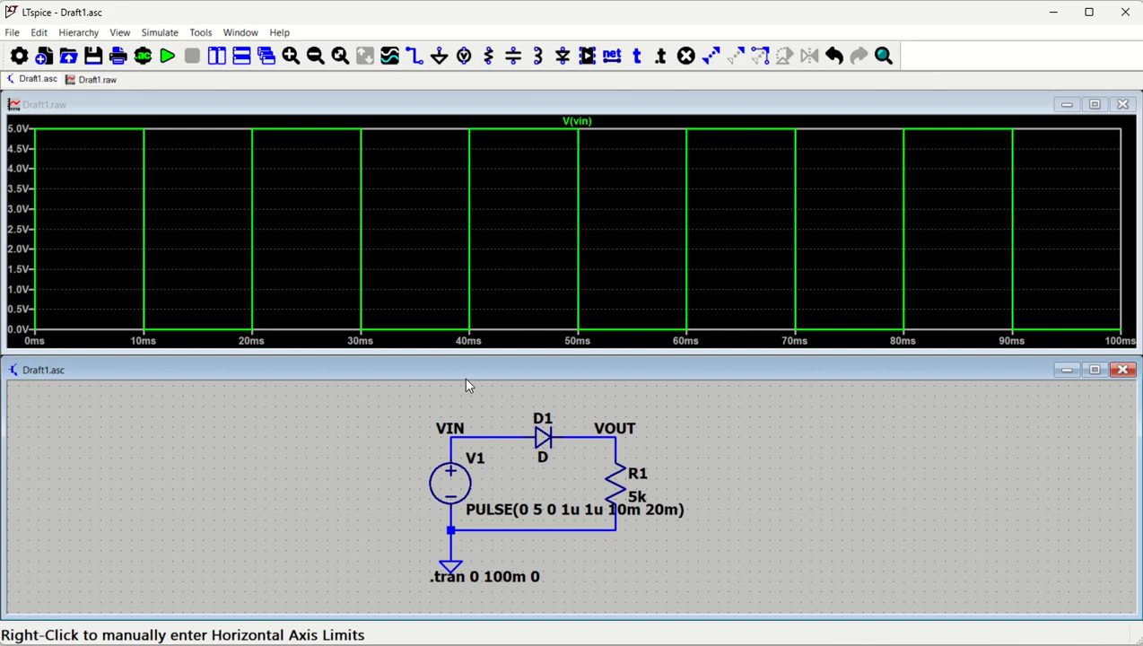
Set the tick spacing of the plot's vertical voltage axis to 1
{"action": "right_click", "coordinate": [17, 206]}
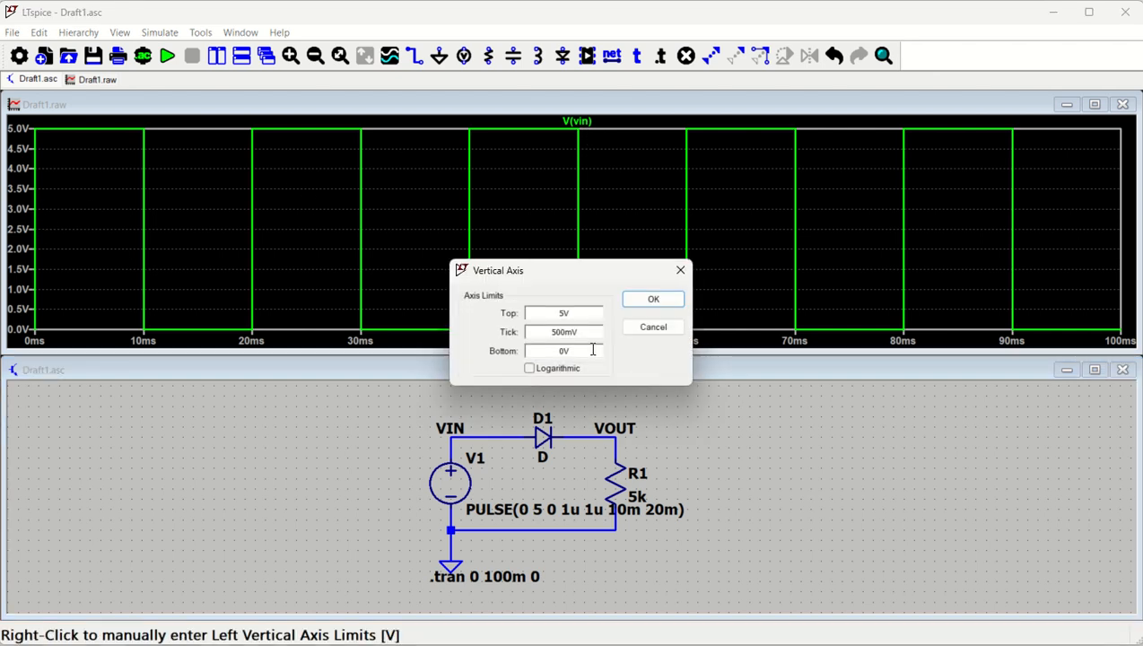
{"action": "left_click_drag", "start_coordinate": [590, 332], "coordinate": [500, 335]}
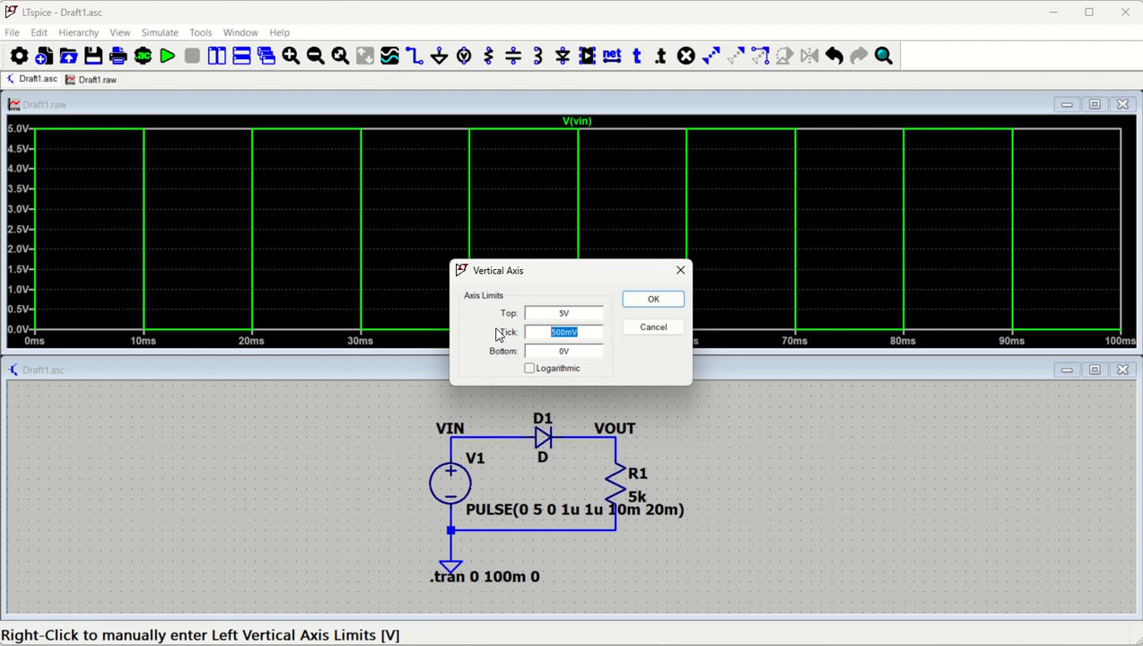
{"action": "type", "text": "1"}
{"action": "left_click", "coordinate": [654, 299]}
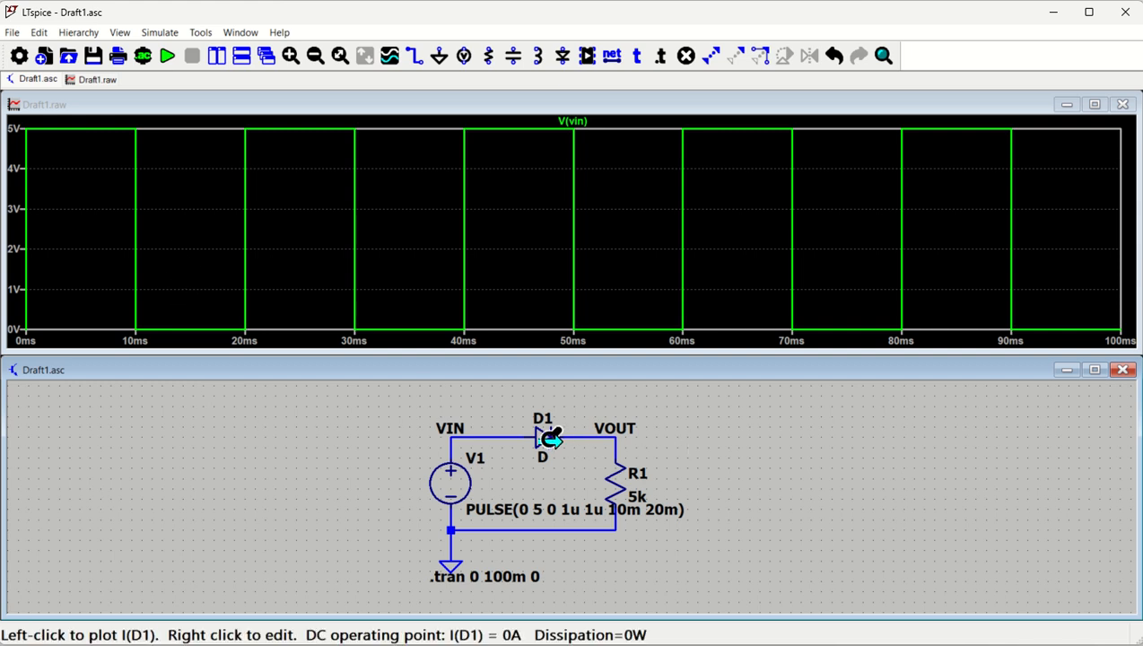
Plot the voltage at the VOUT node and attach a cursor to its trace to read its level
{"action": "left_click", "coordinate": [619, 430]}
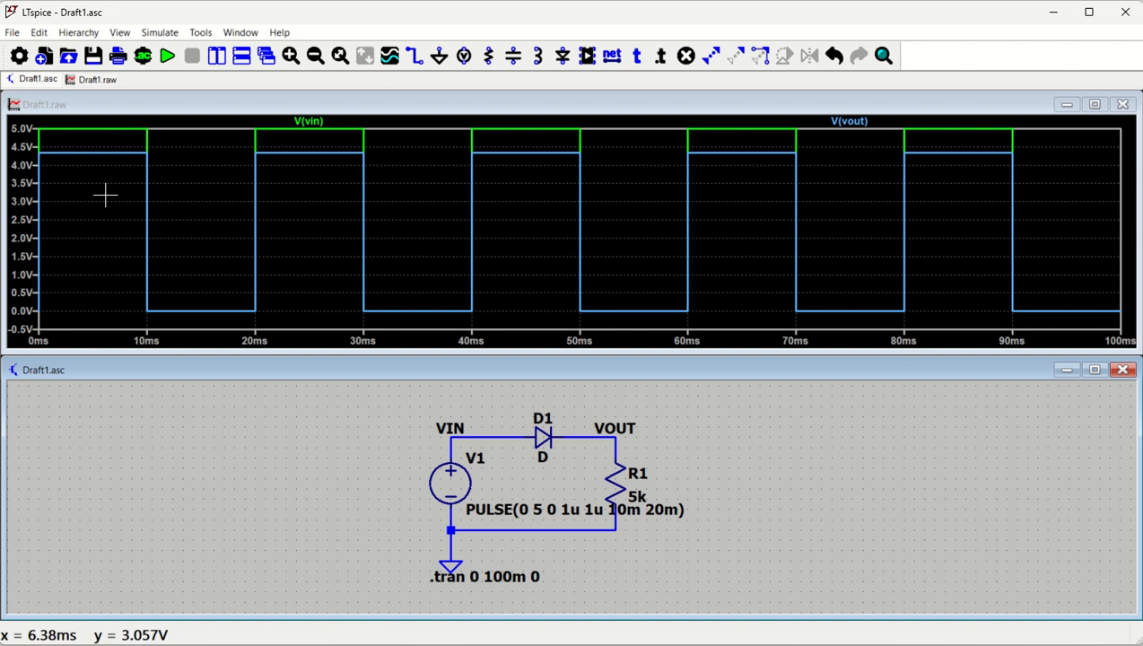
{"action": "left_click", "coordinate": [61, 153]}
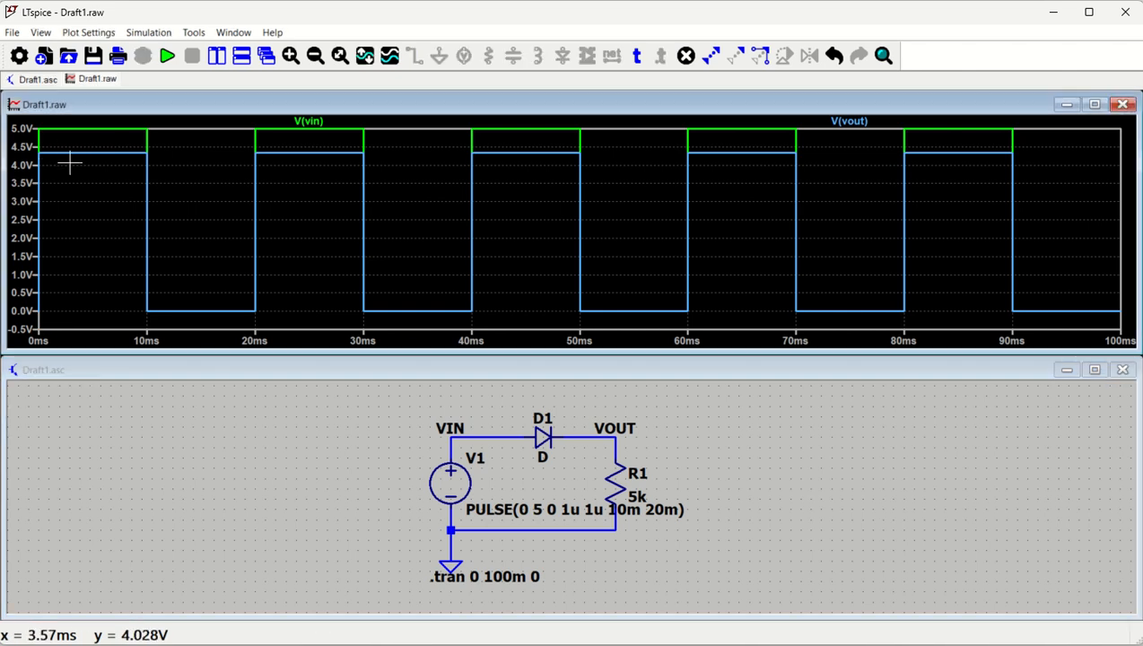
{"action": "left_click", "coordinate": [852, 127]}
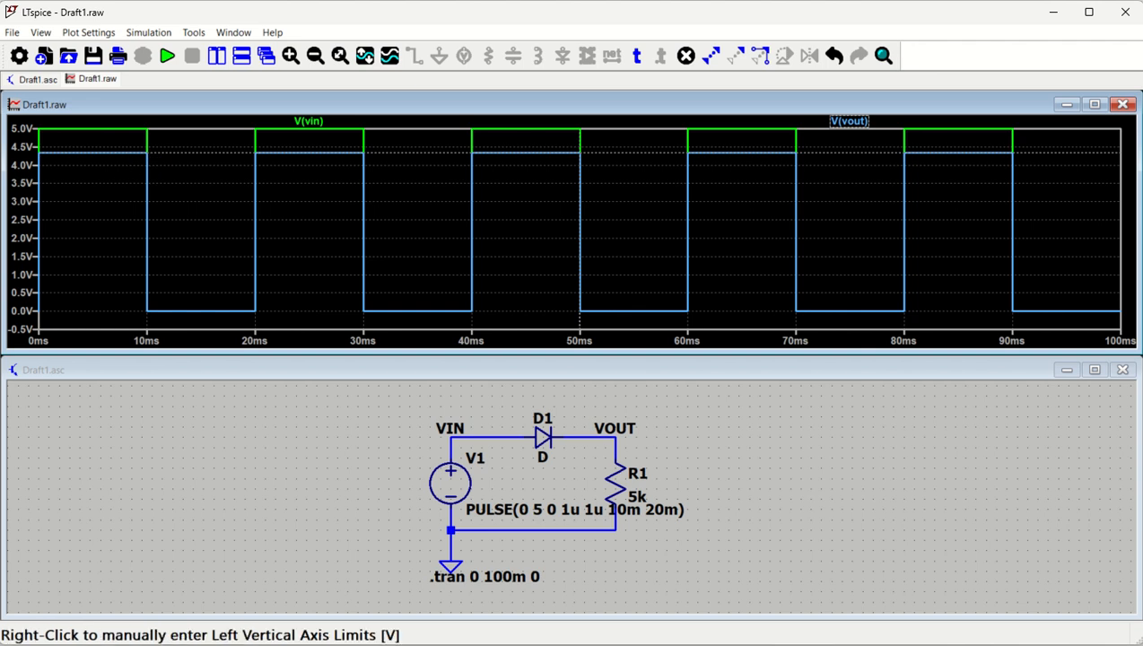
{"action": "left_click_drag", "start_coordinate": [0, 408], "coordinate": [126, 388]}
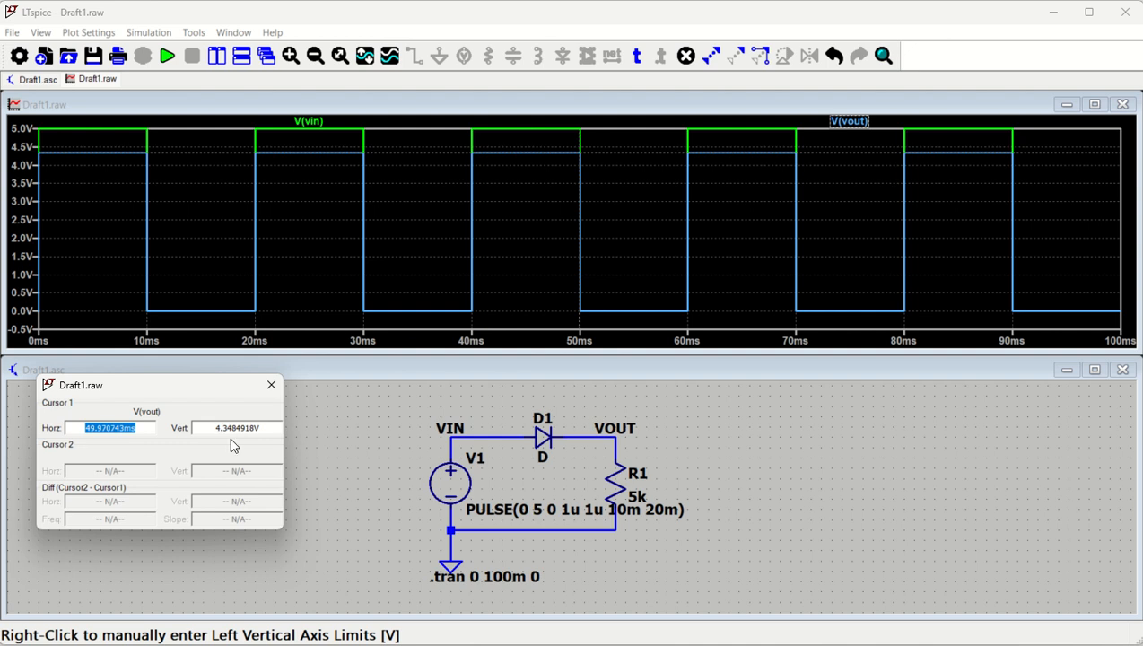
Add the current through resistor R1 to the plot and close the cursor readout
{"action": "left_click", "coordinate": [379, 465]}
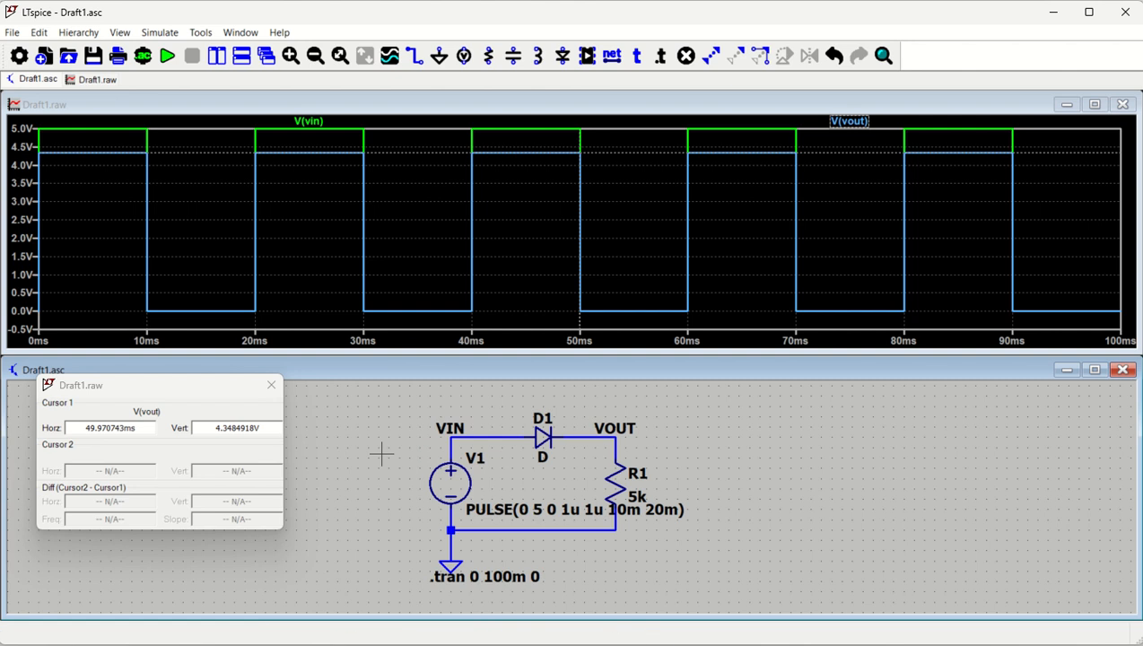
{"action": "left_click", "coordinate": [617, 481]}
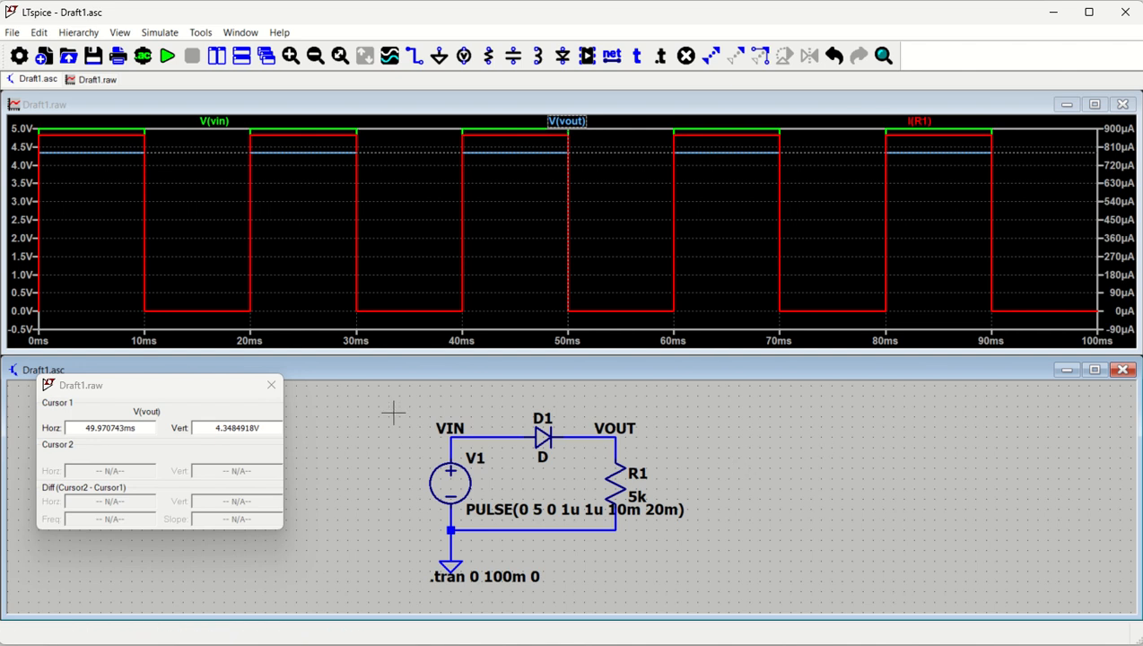
{"action": "left_click", "coordinate": [271, 386]}
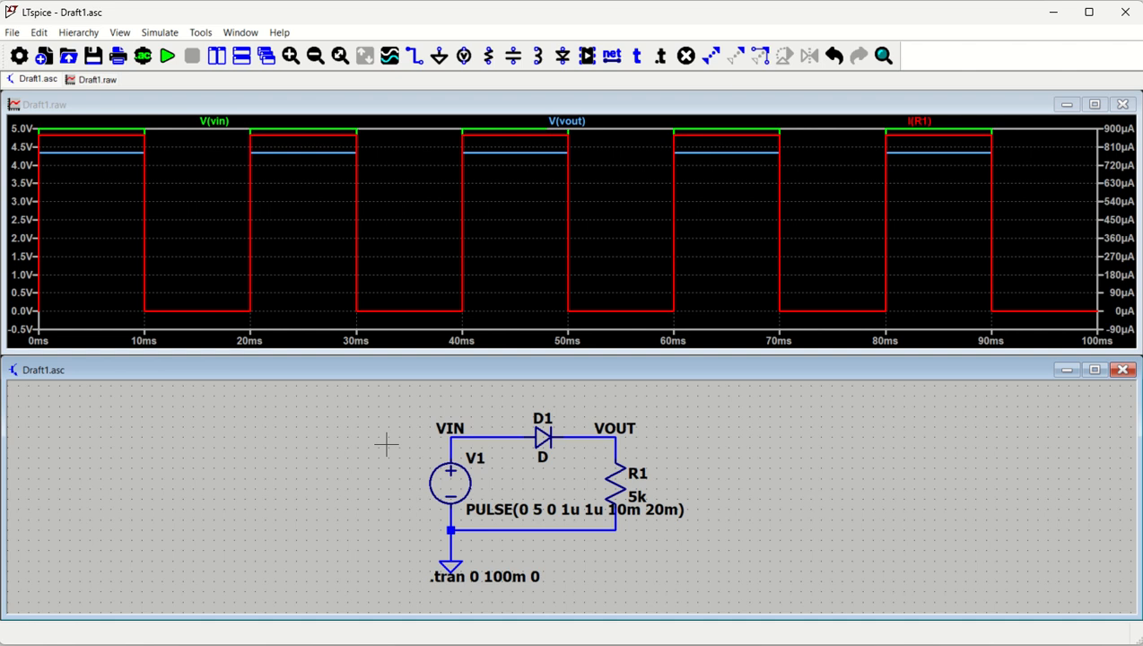
Copy the whole circuit into a new schematic and rotate its diode by 180 degrees to reverse its direction between VIN and VOUT
{"action": "left_click_drag", "start_coordinate": [374, 390], "coordinate": [701, 598]}
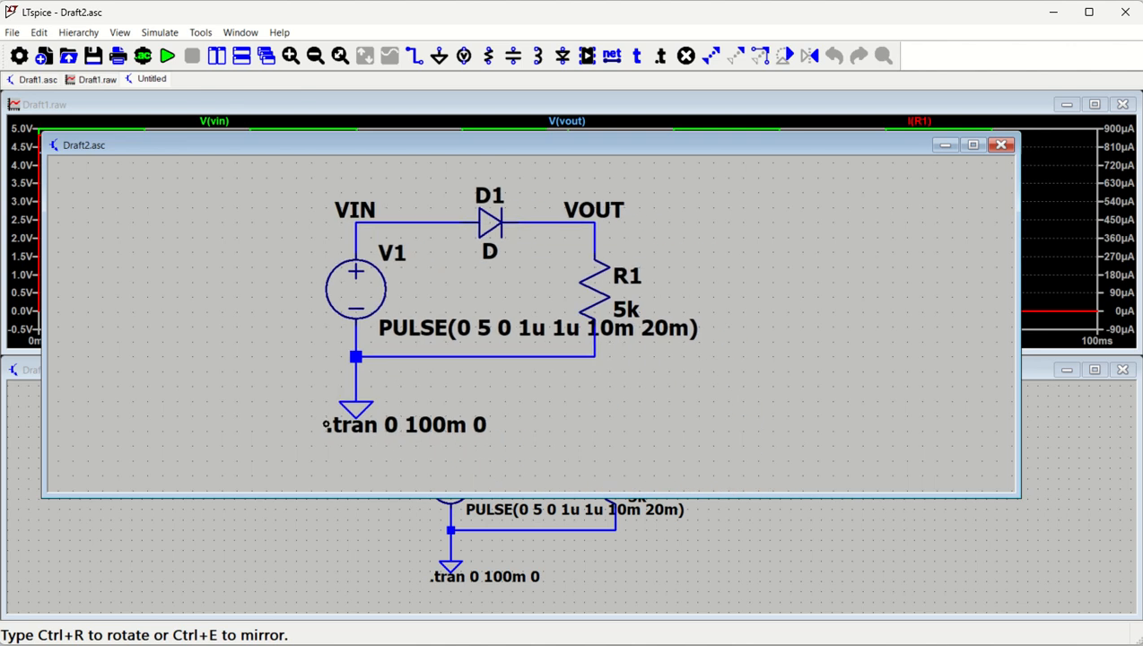
{"action": "left_click", "coordinate": [477, 312]}
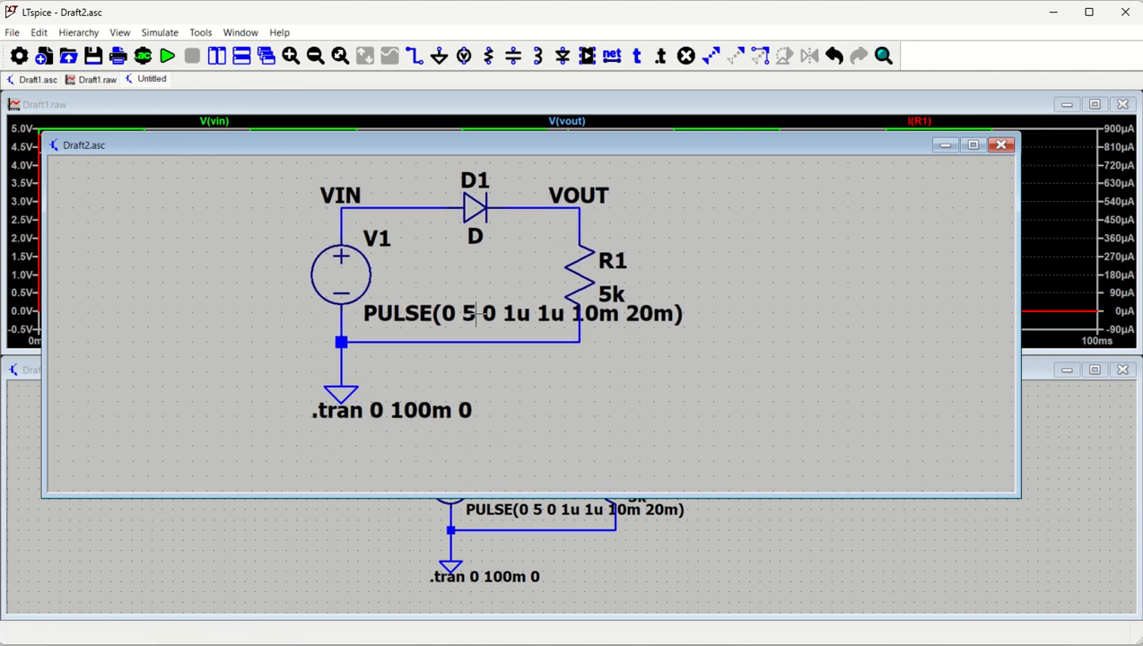
{"action": "key", "text": "F7"}
{"action": "left_click", "coordinate": [477, 207]}
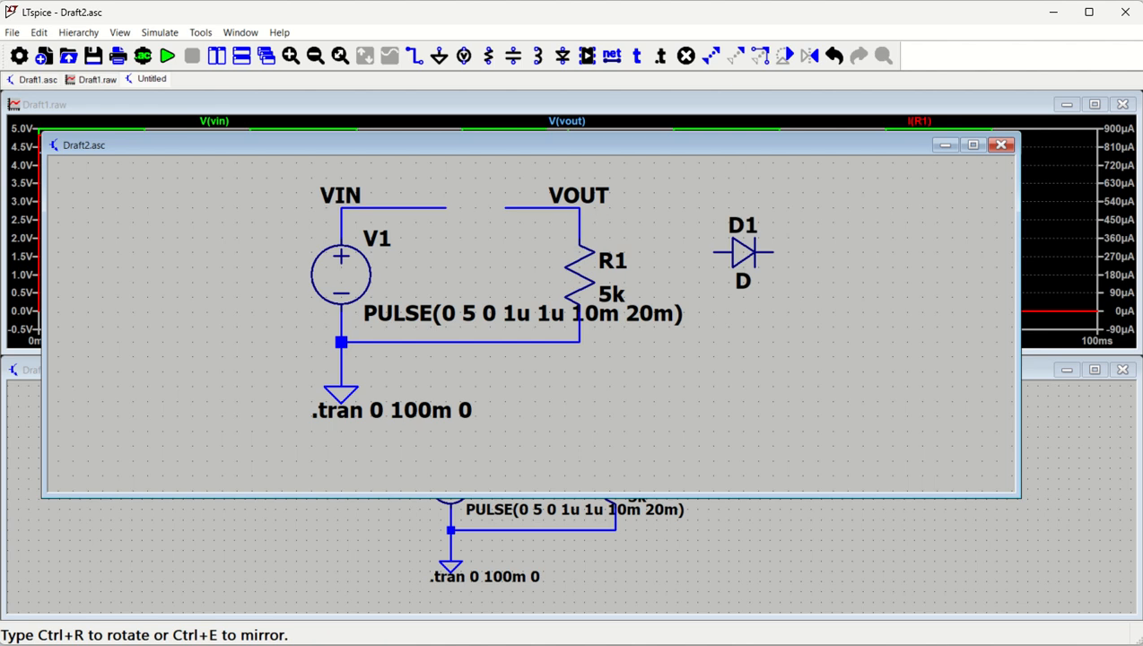
{"action": "key", "text": "ctrl+r"}
{"action": "key", "text": "ctrl+r"}
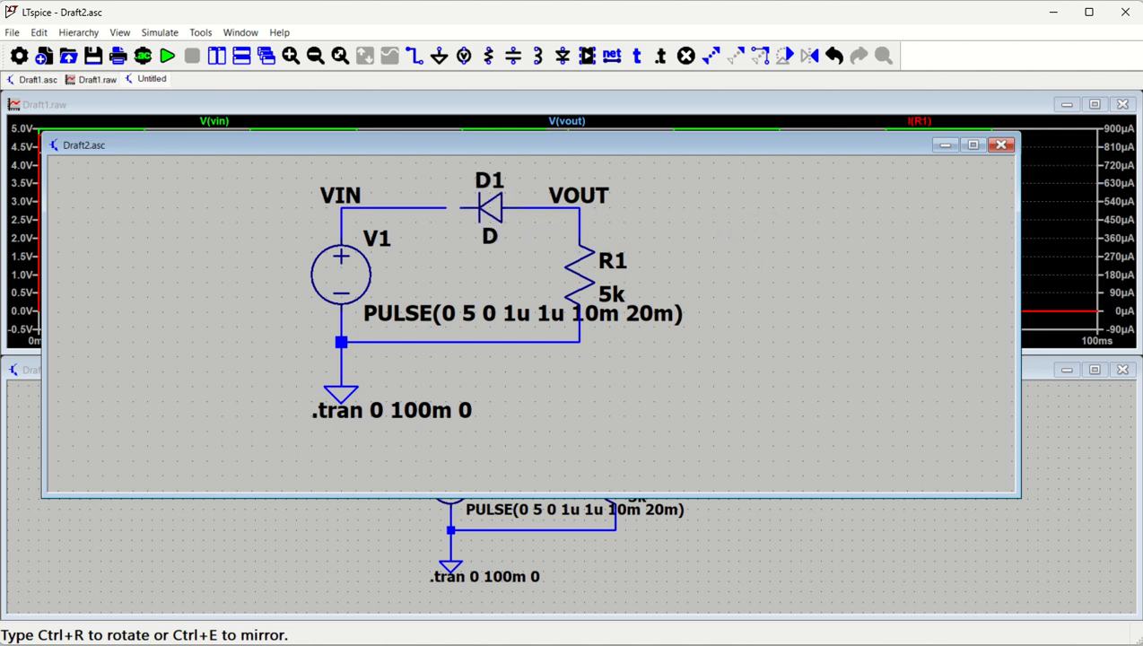
{"action": "left_click", "coordinate": [476, 207]}
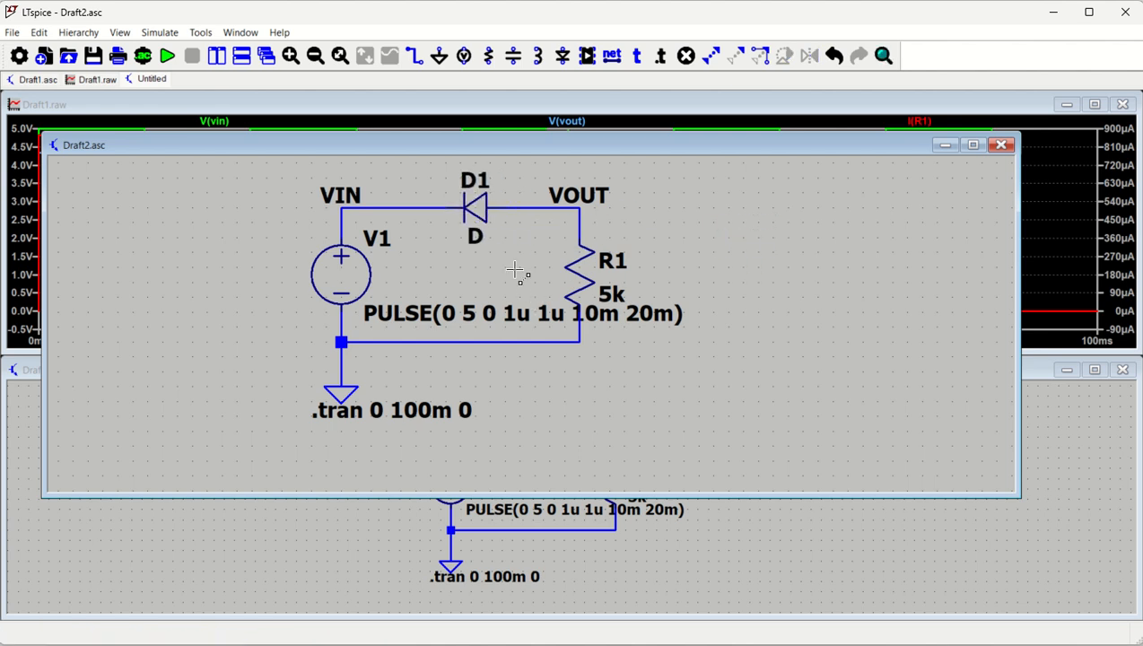
Run the transient simulation of the reversed-diode circuit and plot the voltages at VIN and VOUT
{"action": "left_click", "coordinate": [974, 145]}
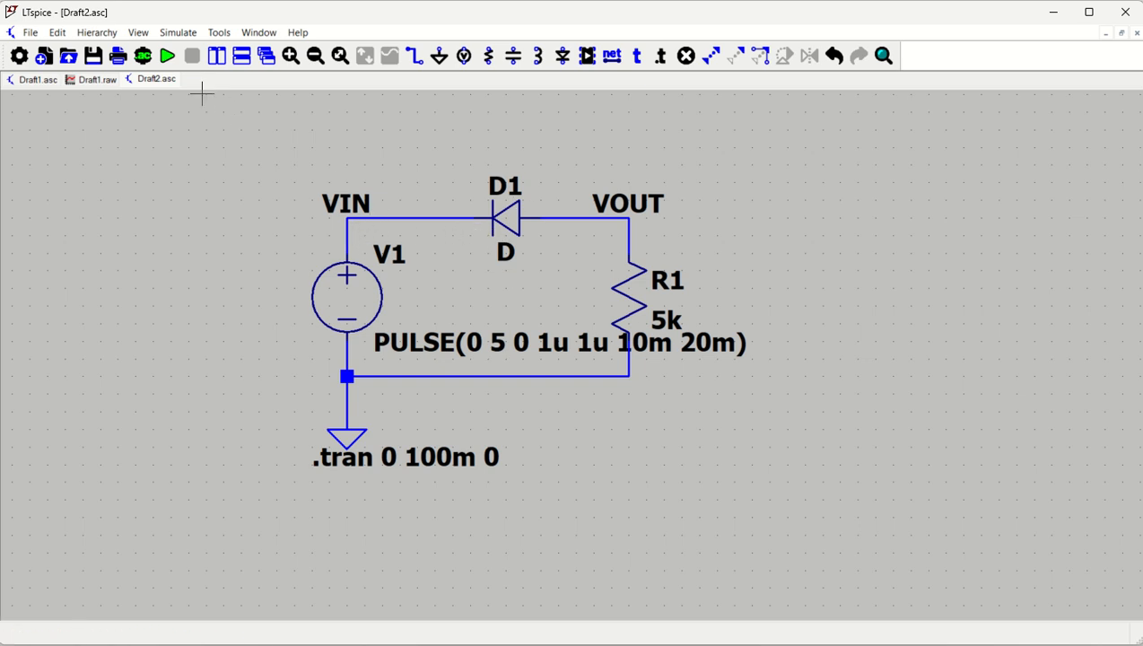
{"action": "left_click", "coordinate": [167, 55]}
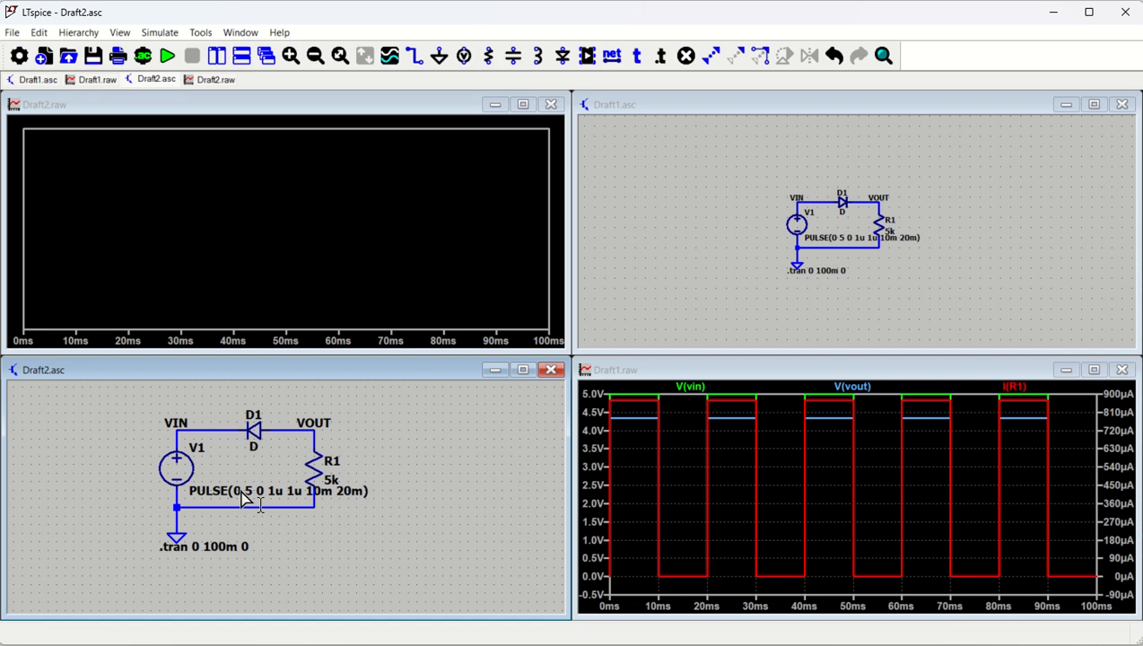
{"action": "left_click", "coordinate": [205, 430]}
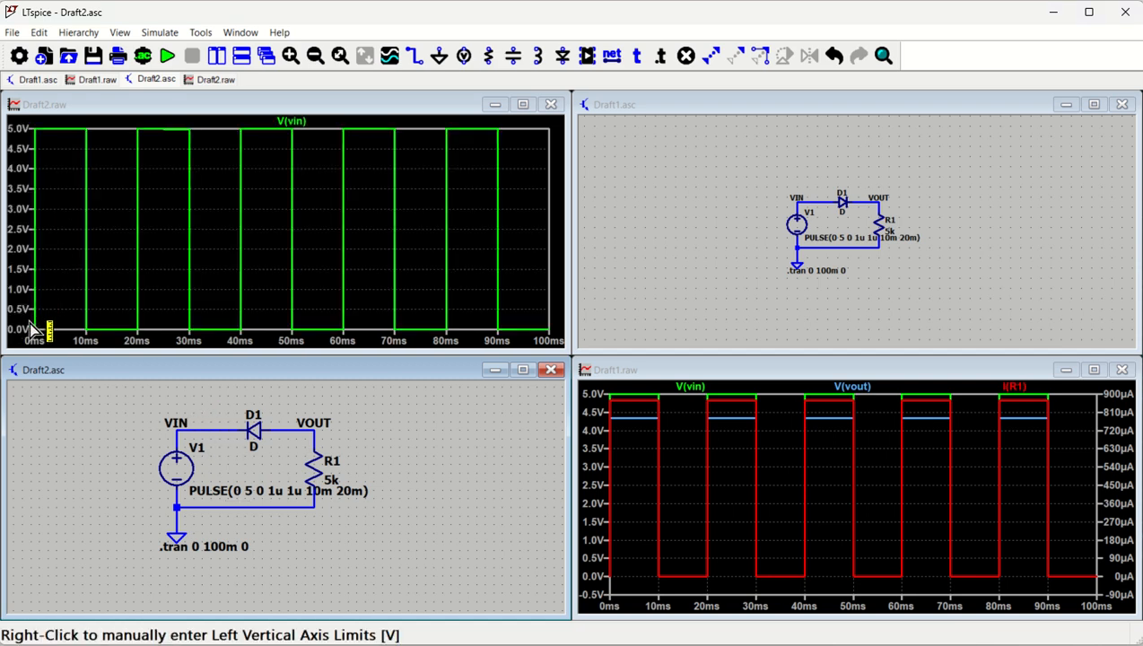
{"action": "left_click", "coordinate": [313, 425]}
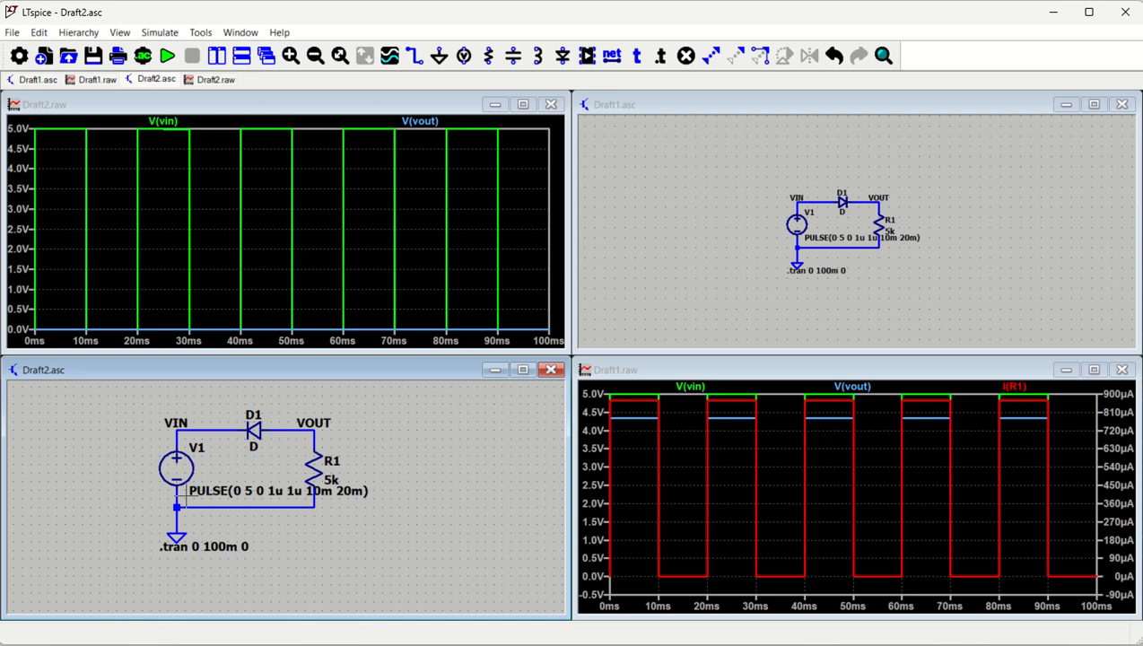
Set the initial voltage of pulse source V1 to -5 in the reversed-diode circuit and rerun the simulation
{"action": "right_click", "coordinate": [176, 465]}
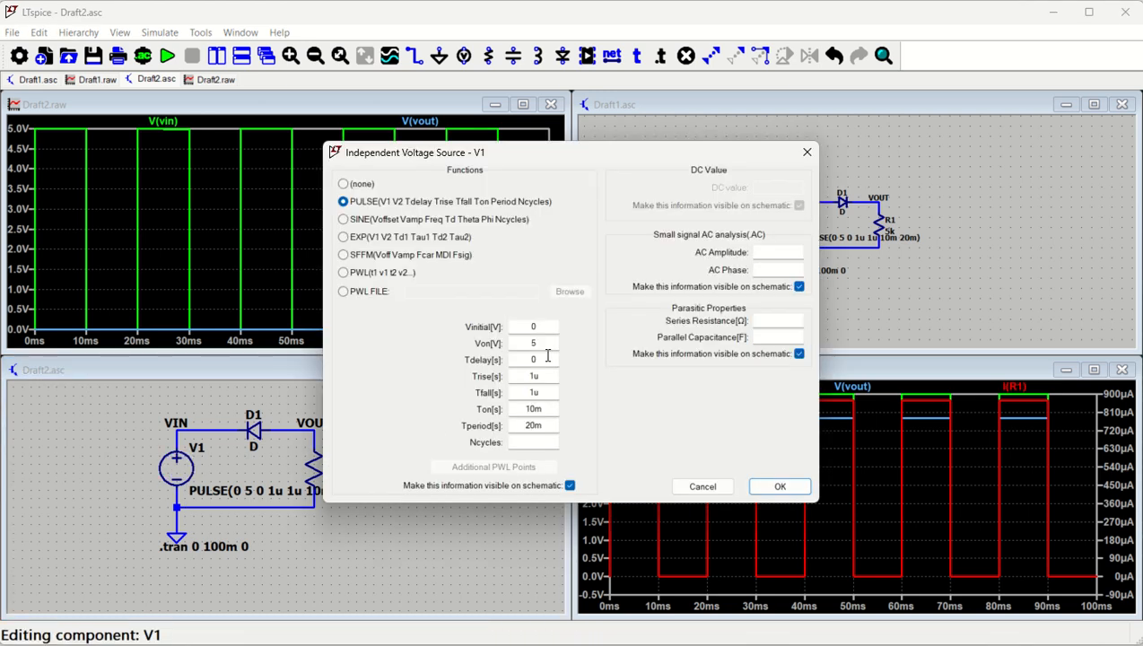
{"action": "left_click_drag", "start_coordinate": [544, 328], "coordinate": [525, 327]}
{"action": "type", "text": "-5"}
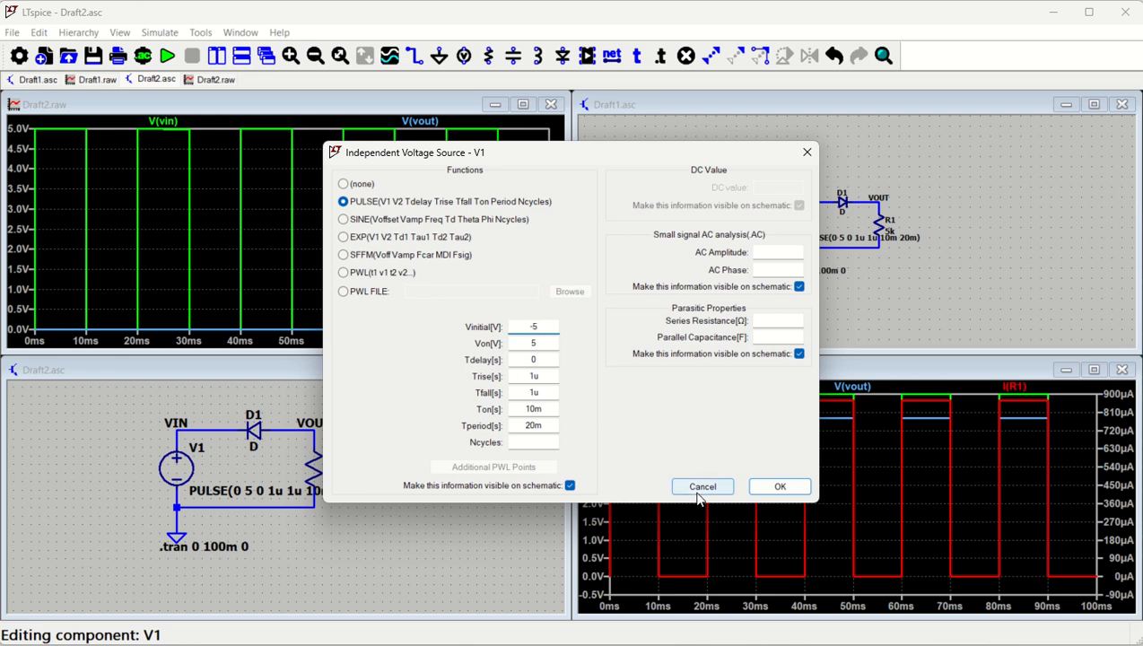
{"action": "left_click", "coordinate": [779, 487]}
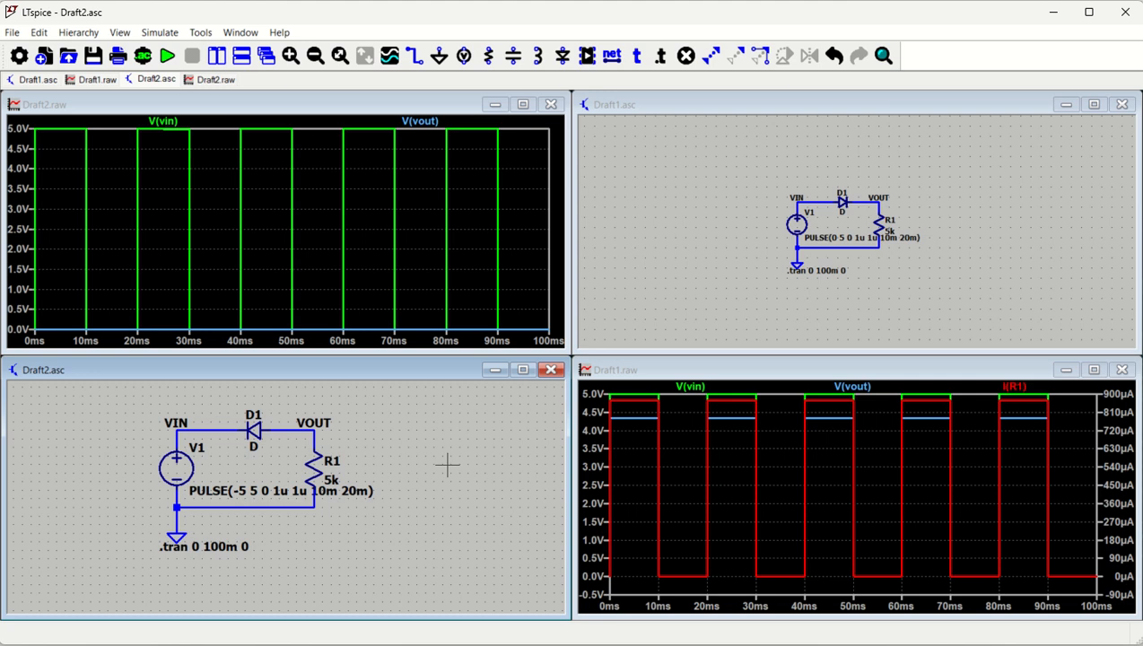
{"action": "left_click", "coordinate": [165, 58]}
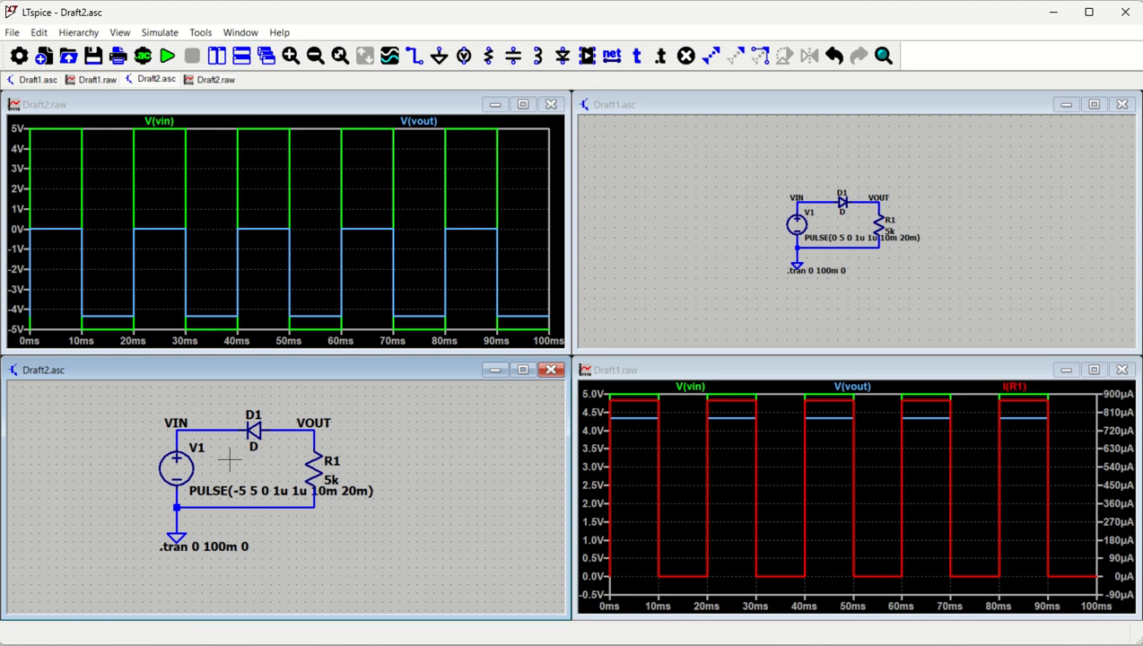
Isolate the VIN trace, and add the VOUT voltage and the current through R1 back to the plot
{"action": "left_click", "coordinate": [212, 427]}
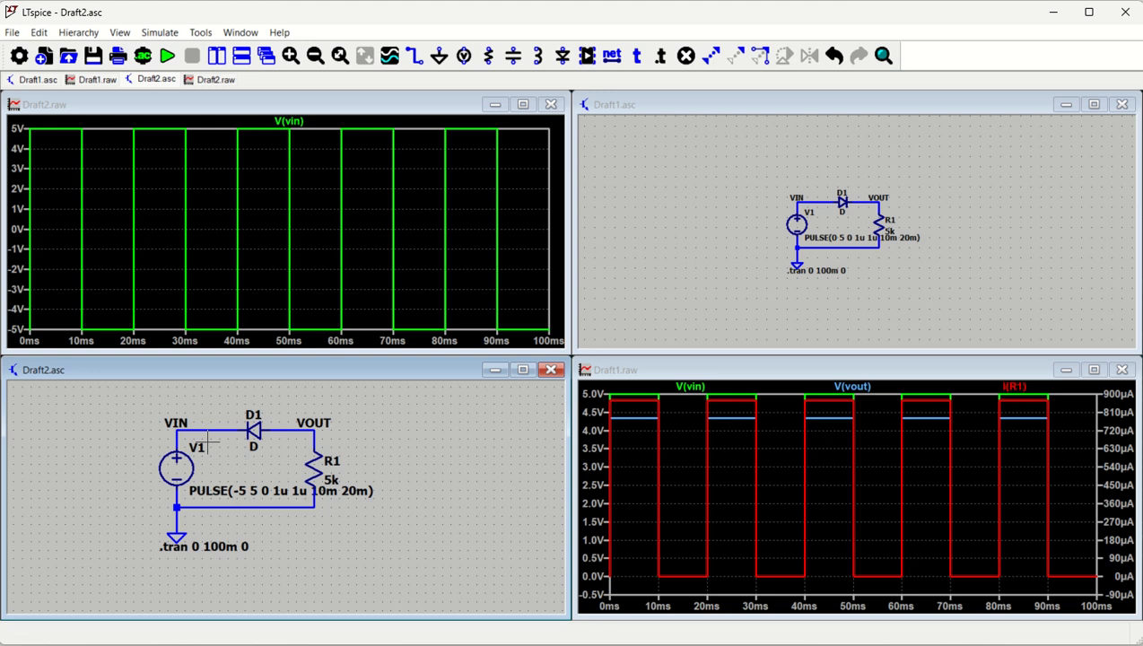
{"action": "left_click", "coordinate": [306, 432]}
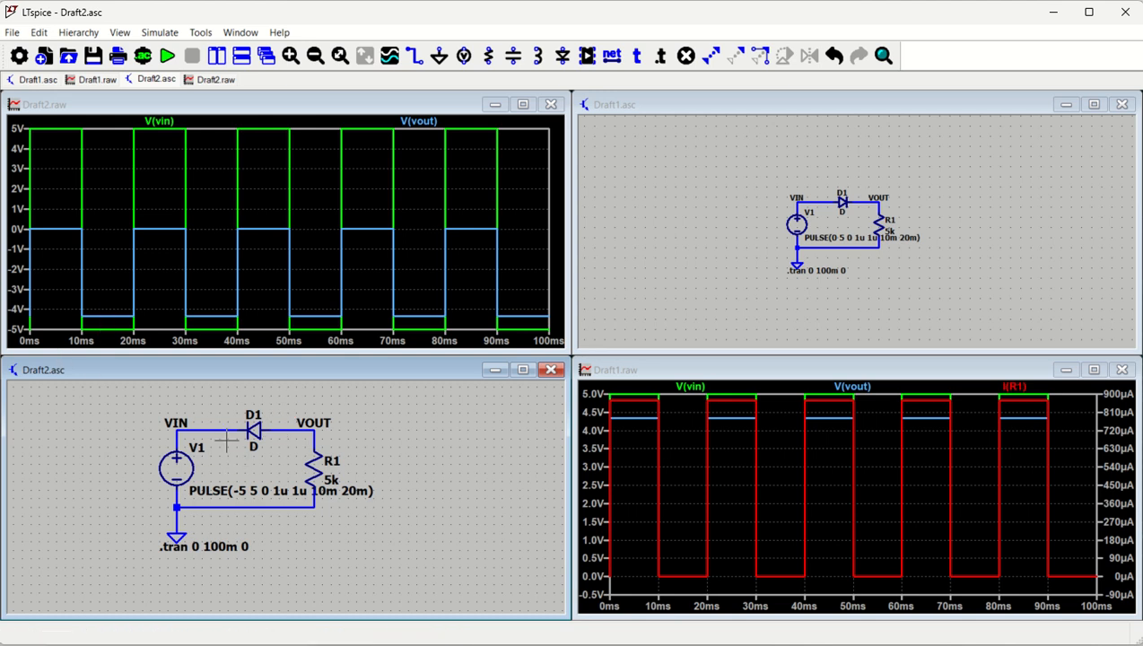
{"action": "left_click", "coordinate": [318, 465]}
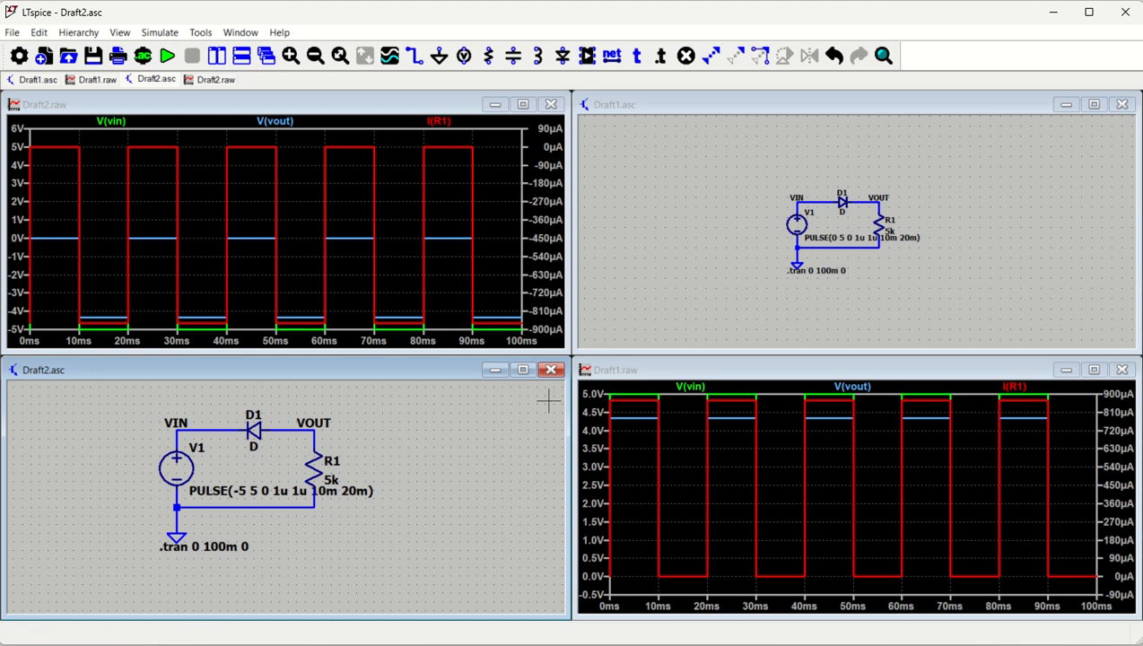
Close the reversed-diode schematic without saving its changes and open a new blank schematic at full window size
{"action": "left_click", "coordinate": [551, 371]}
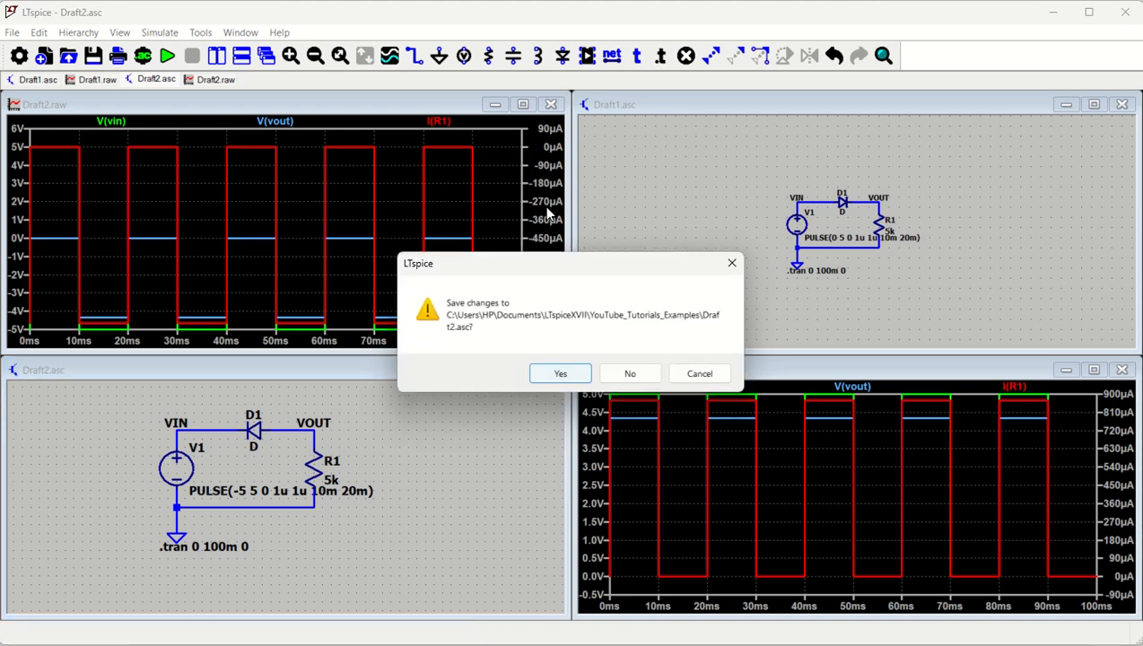
{"action": "left_click", "coordinate": [630, 372]}
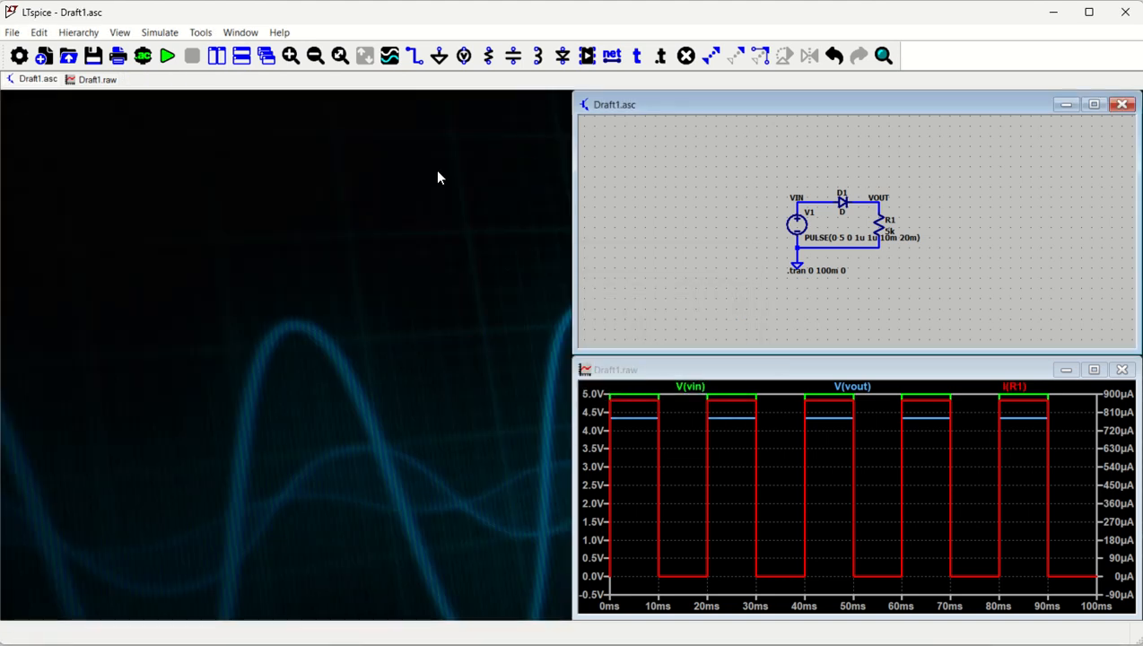
{"action": "left_click", "coordinate": [44, 56]}
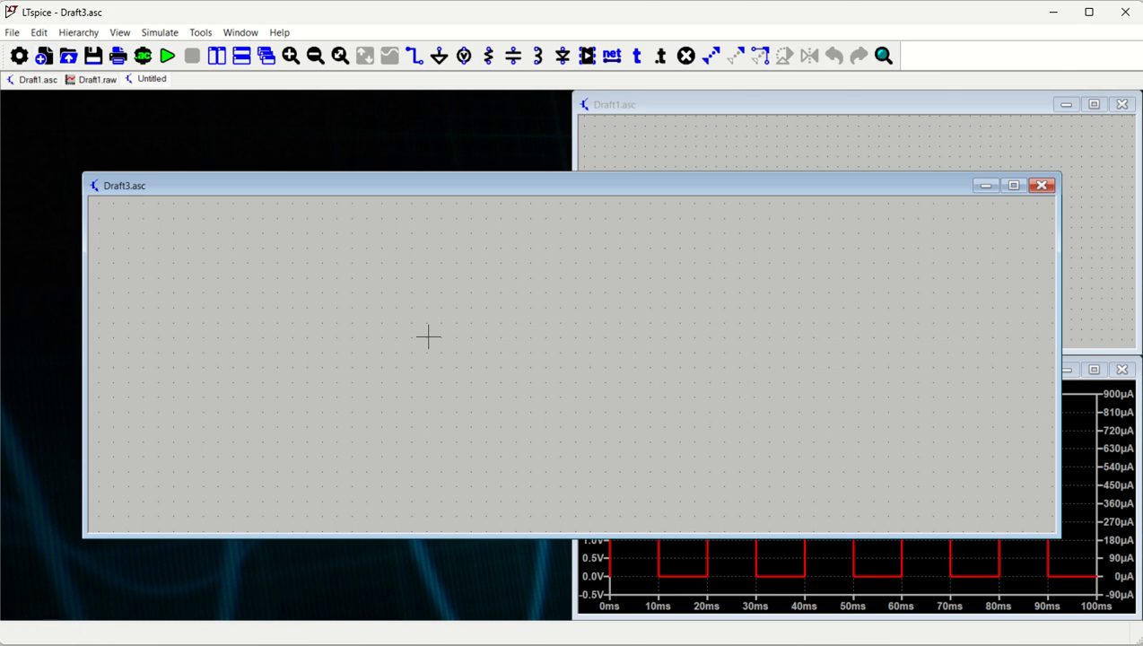
{"action": "left_click", "coordinate": [1013, 186]}
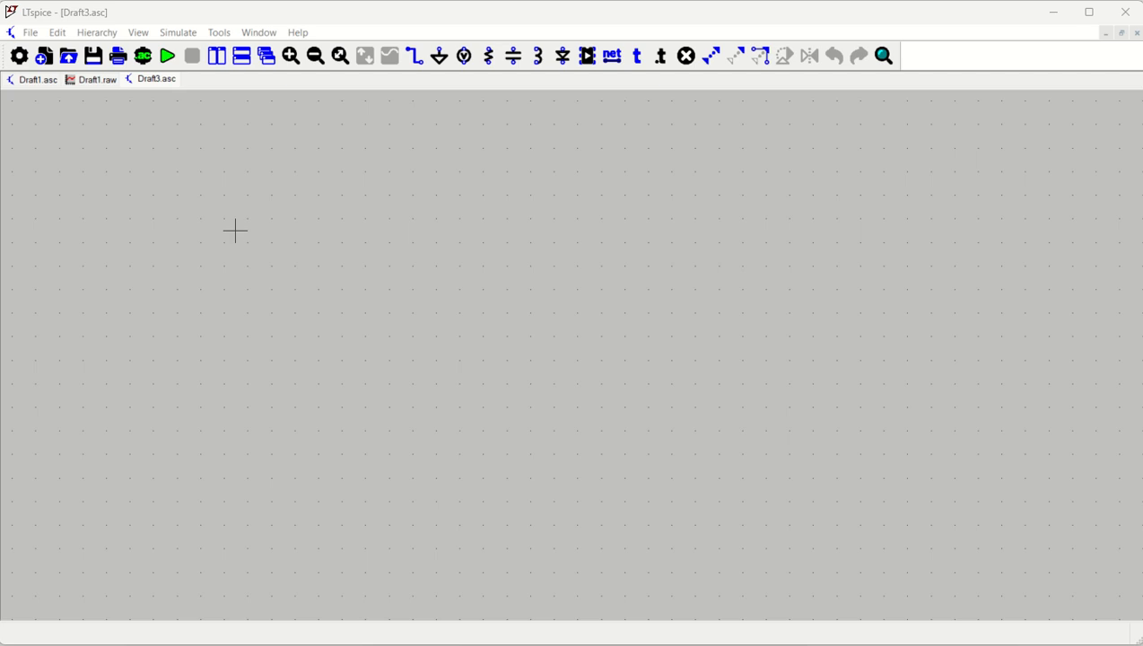
Place a resistor, a diode below it, and a voltage source to the left of the resistor
{"action": "key", "text": "r"}
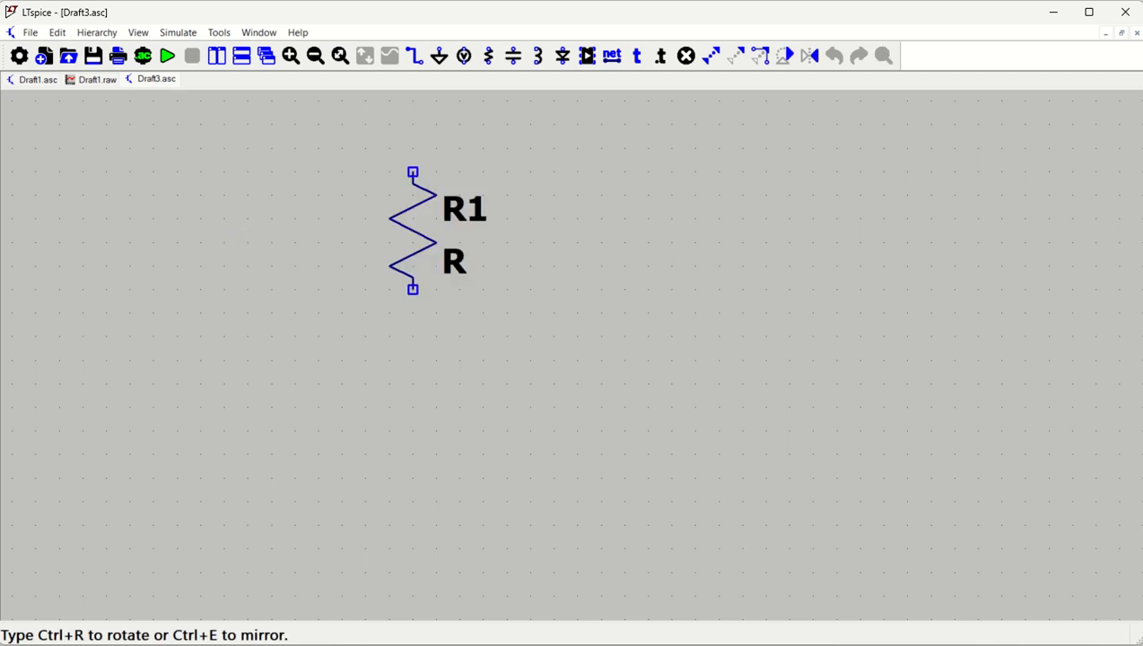
{"action": "left_click", "coordinate": [413, 196]}
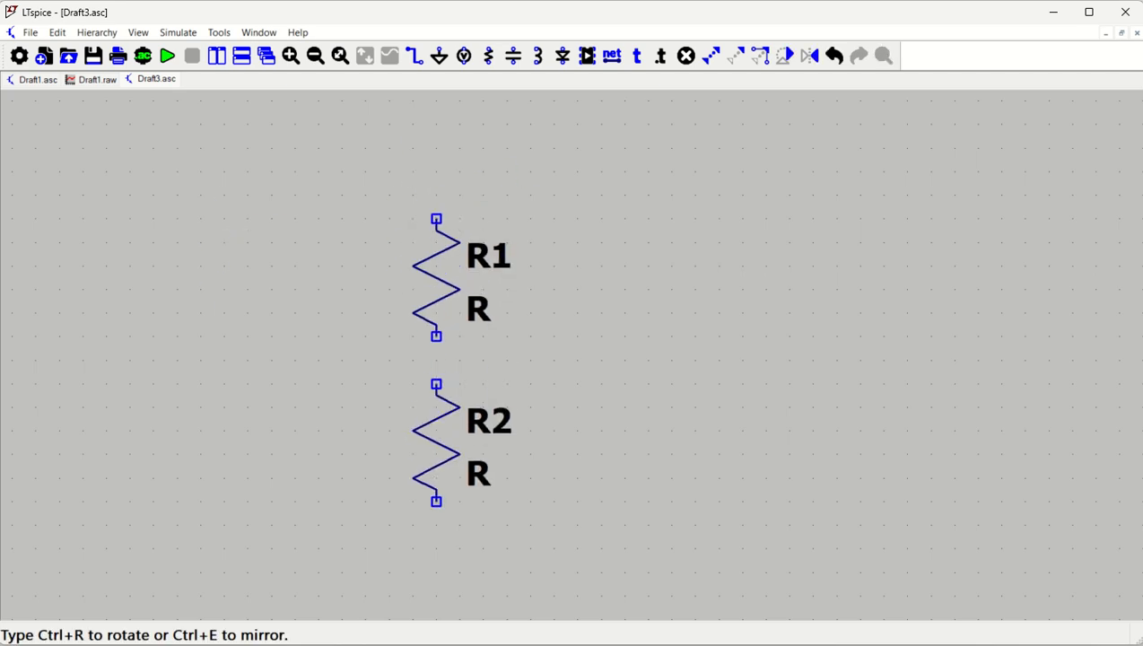
{"action": "key", "text": "d"}
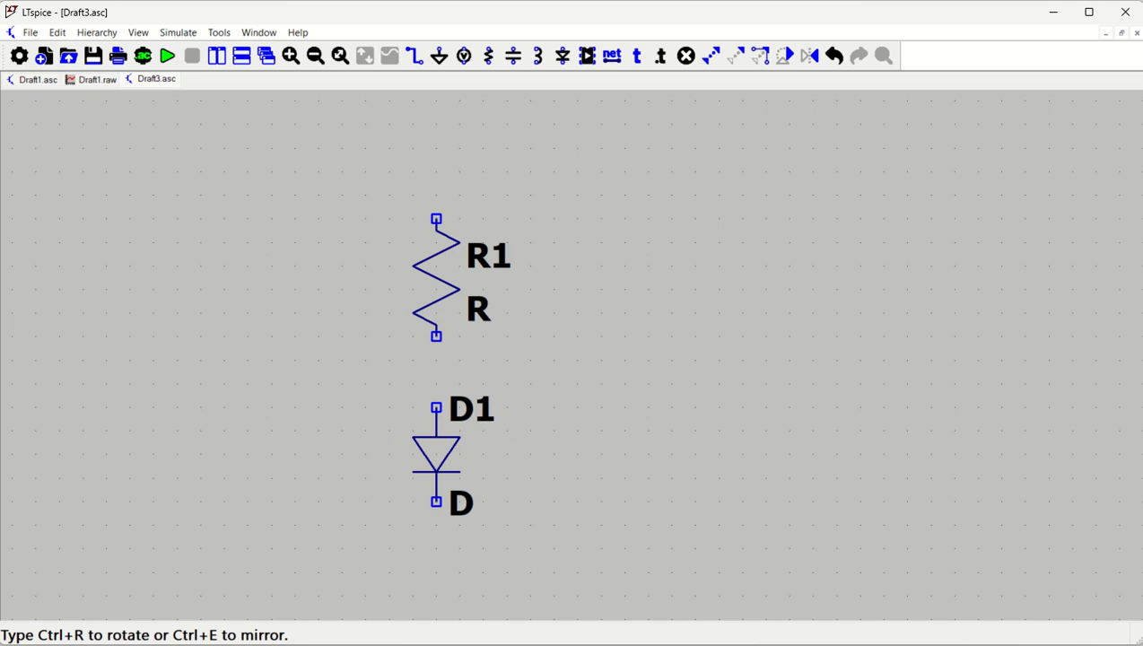
{"action": "left_click", "coordinate": [416, 405]}
{"action": "key", "text": "v"}
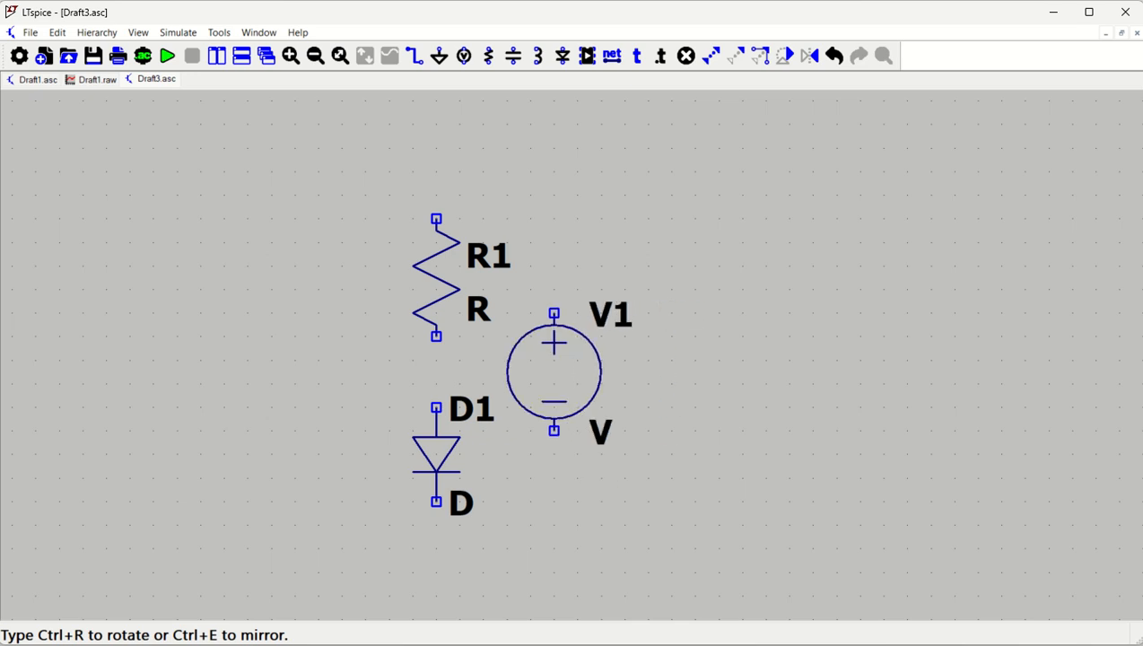
{"action": "left_click", "coordinate": [224, 196]}
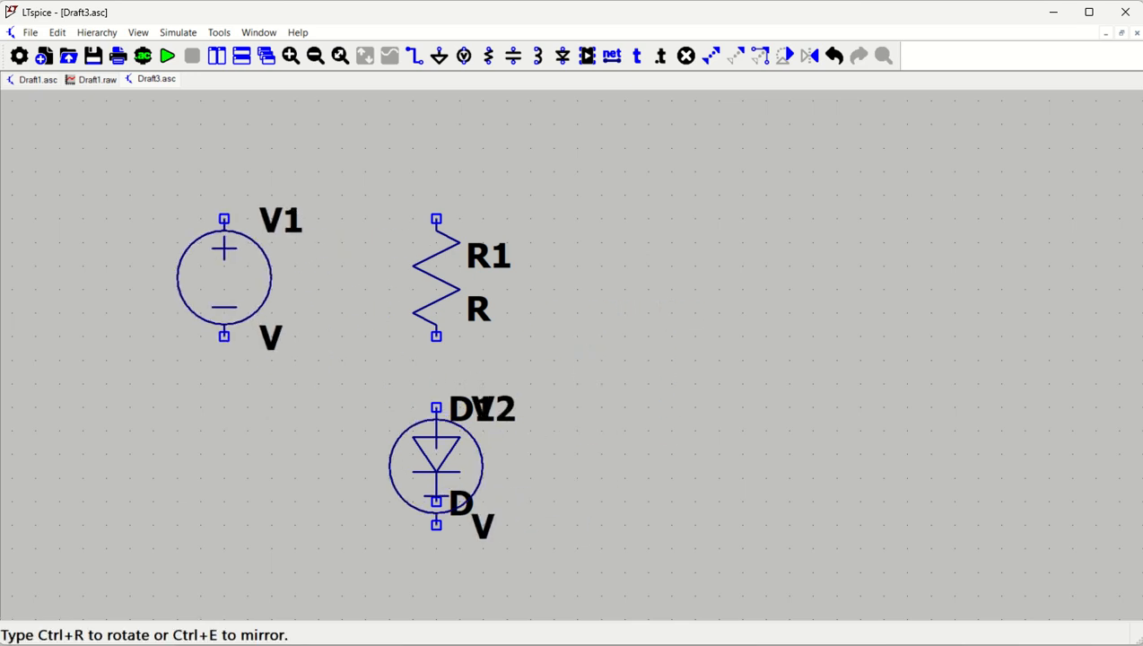
Place a second voltage source directly below diode D1, in line with the resistor and diode
{"action": "scroll", "coordinate": [390, 433], "scroll_direction": "up", "scroll_amount": 1}
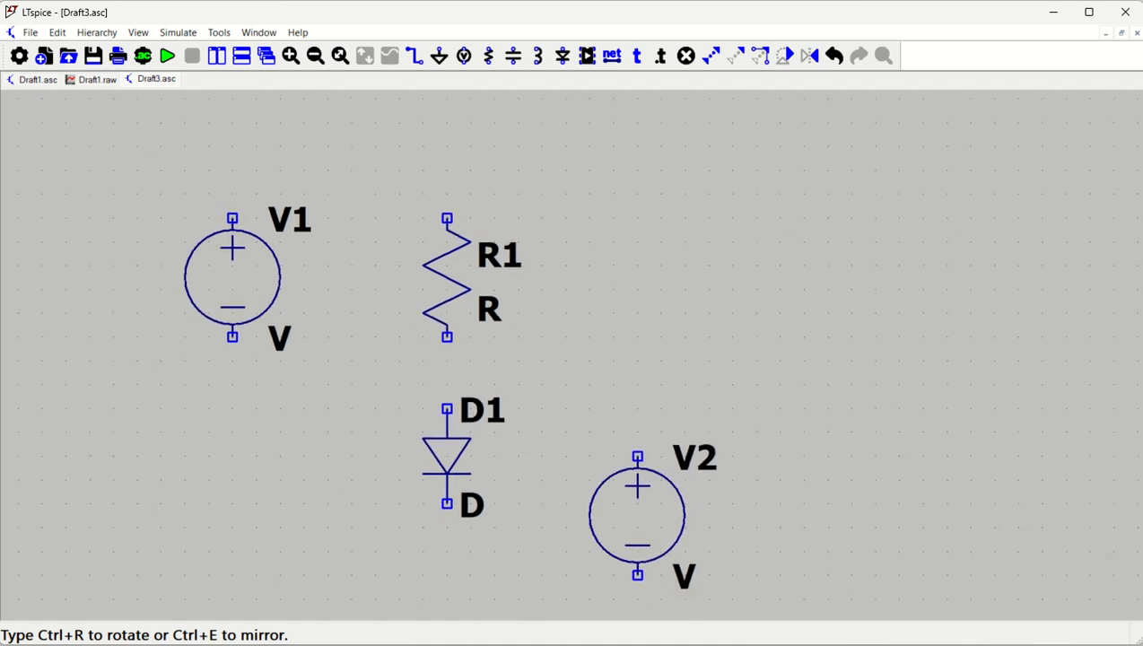
{"action": "scroll", "coordinate": [635, 509], "scroll_direction": "down", "scroll_amount": 3}
{"action": "left_click", "coordinate": [538, 572]}
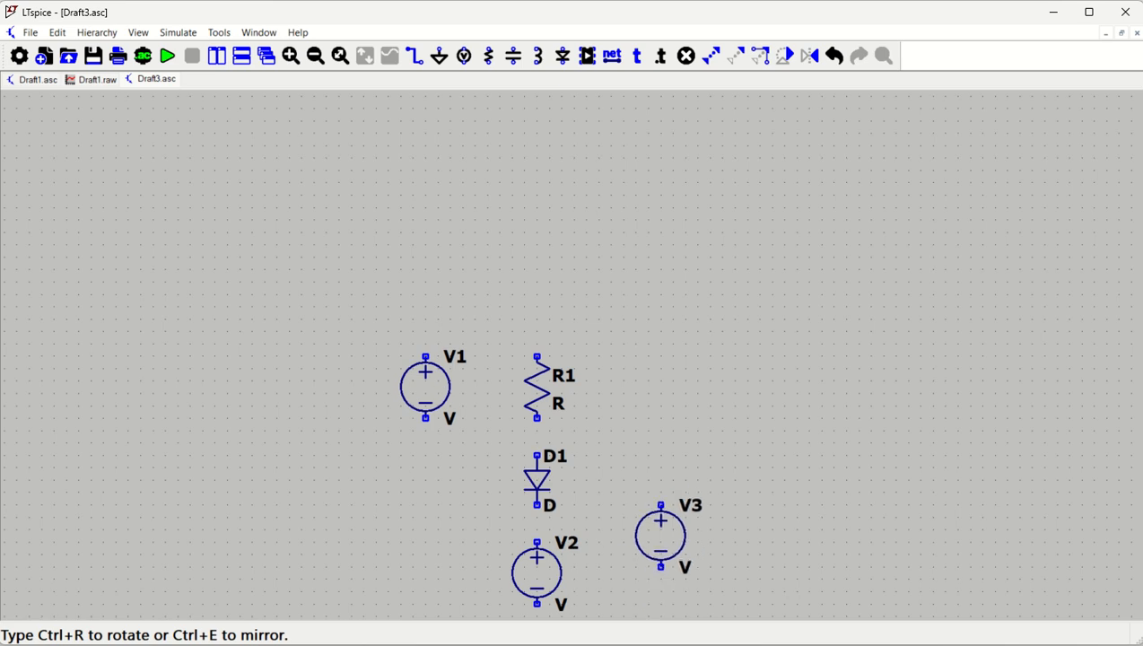
{"action": "key", "text": "Escape"}
{"action": "left_click_drag", "start_coordinate": [669, 531], "coordinate": [610, 380]}
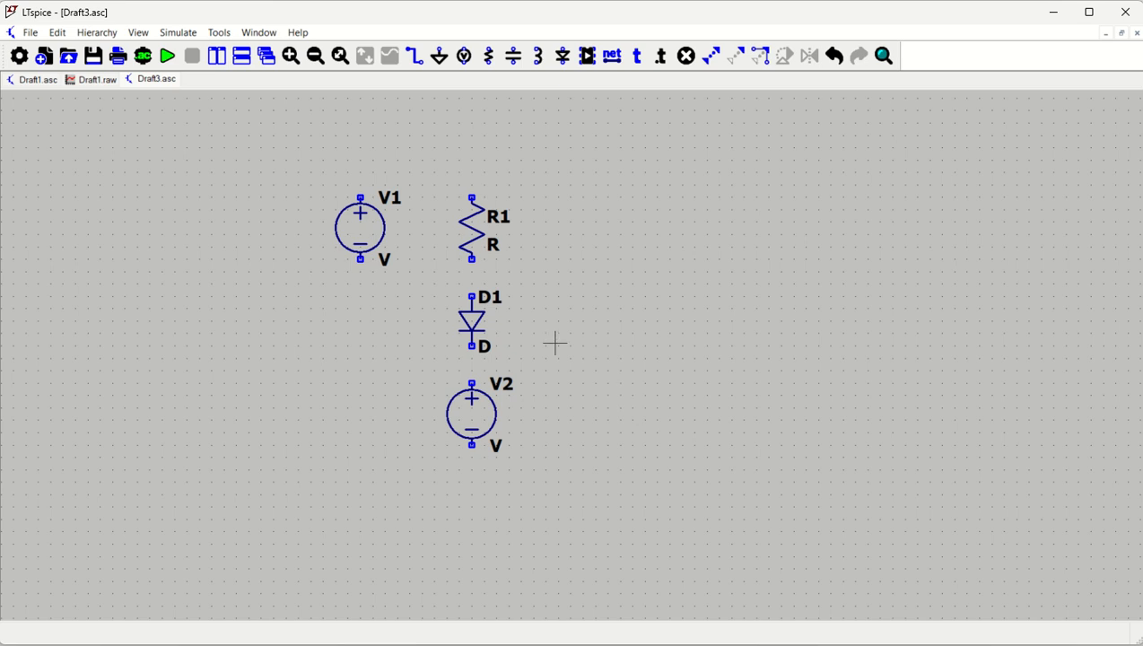
Place one ground symbol below source V1 and another below source V2
{"action": "key", "text": "g"}
{"action": "left_click", "coordinate": [360, 297]}
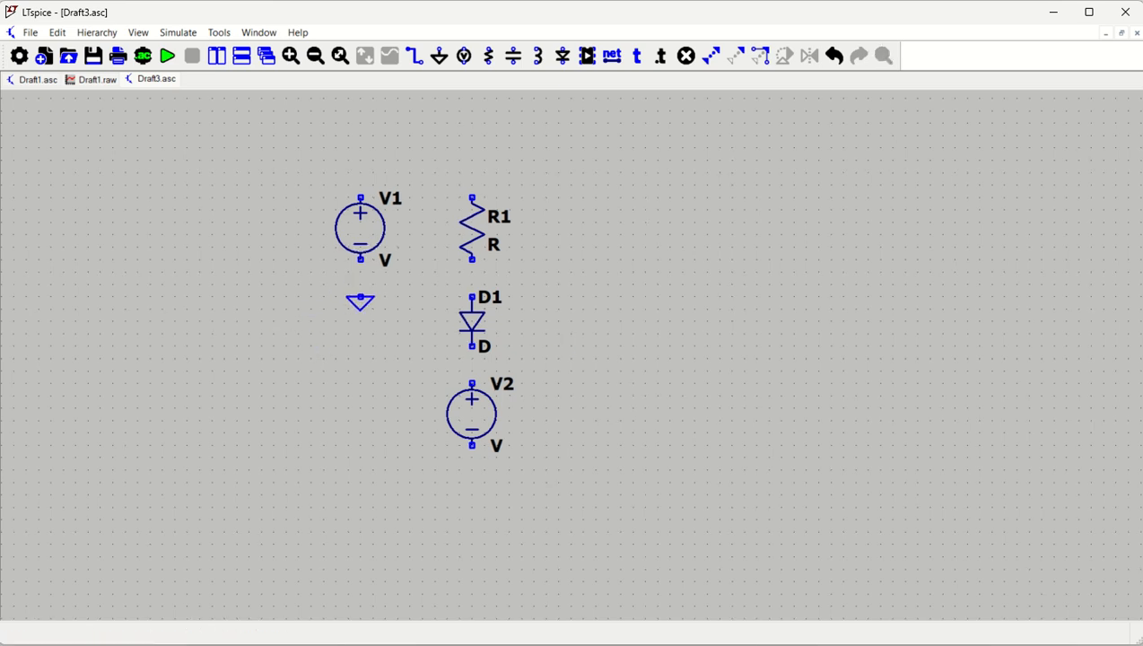
{"action": "left_click", "coordinate": [472, 484]}
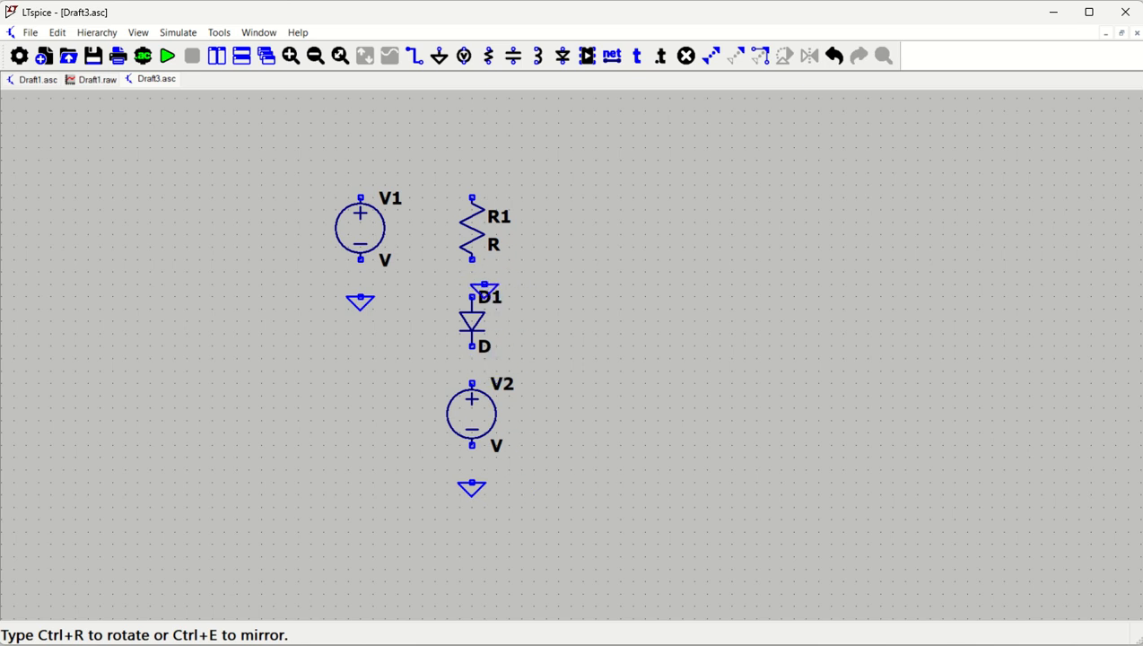
{"action": "key", "text": "Escape"}
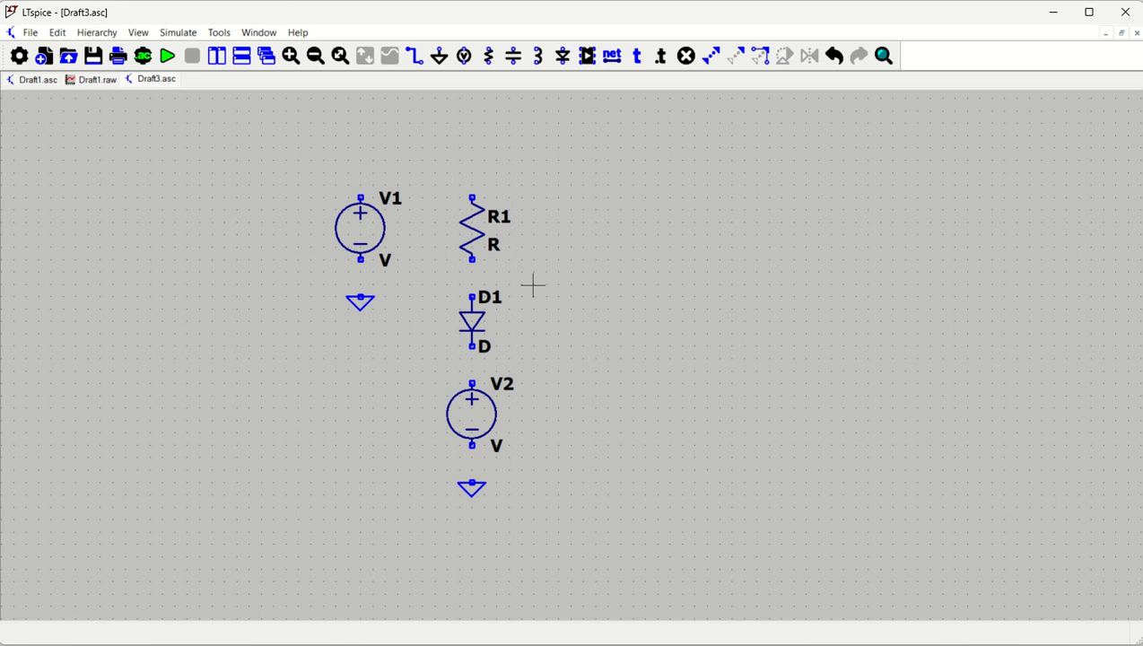
Wire V1's negative terminal to its ground and its positive terminal to the upper end of R1
{"action": "key", "text": "F3"}
{"action": "left_click", "coordinate": [361, 298]}
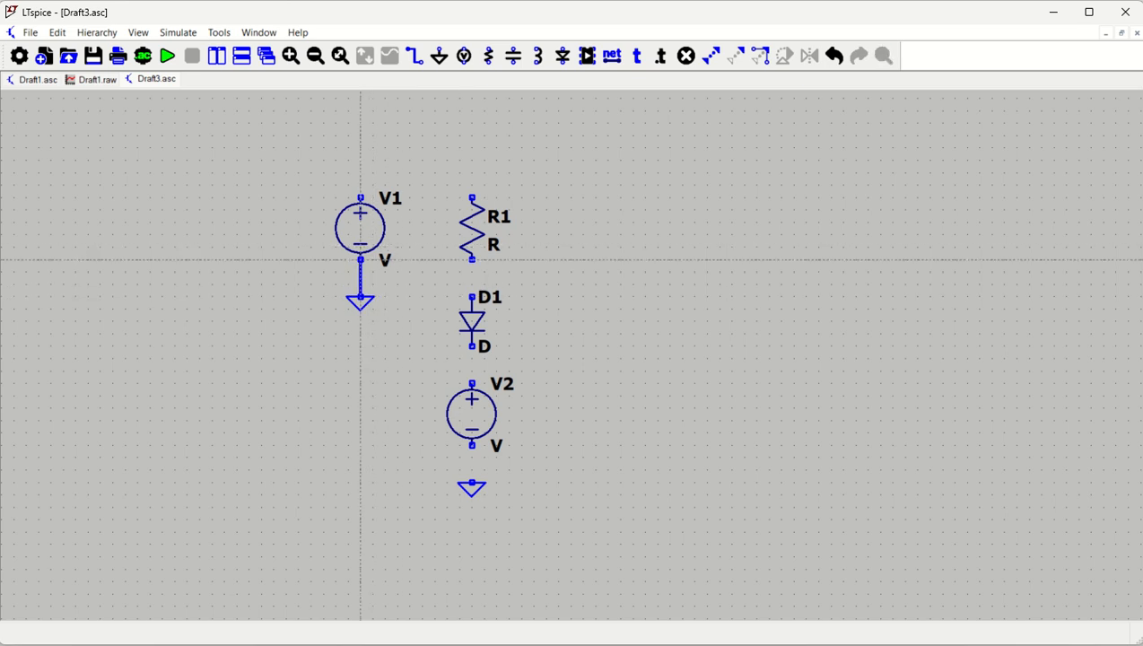
{"action": "left_click", "coordinate": [361, 195]}
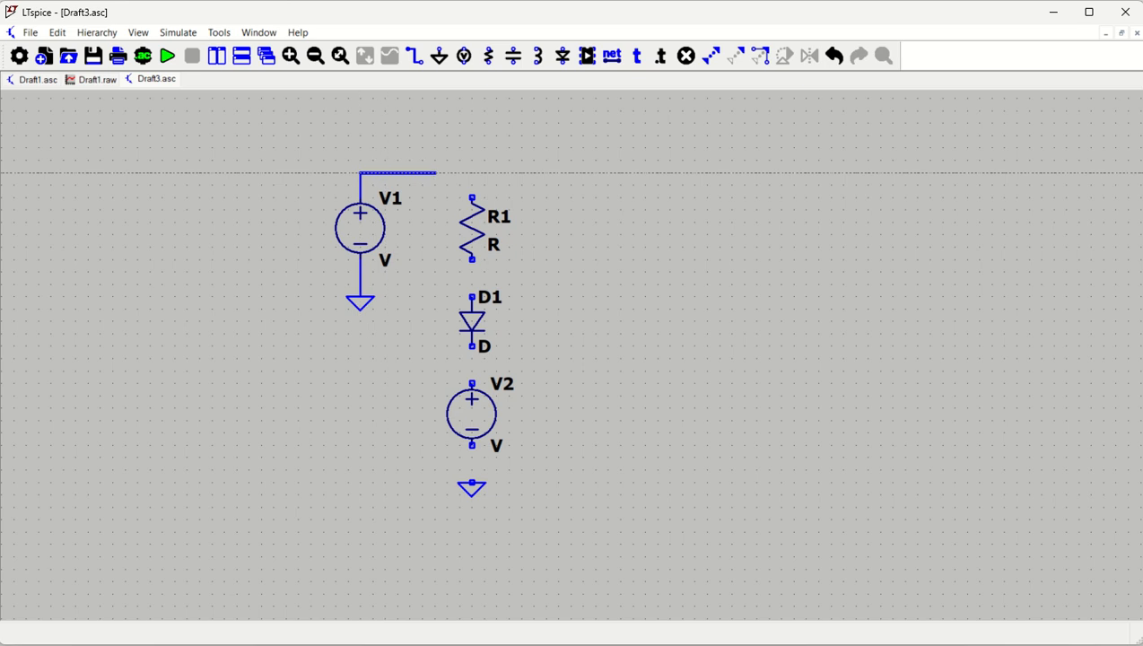
{"action": "left_click", "coordinate": [472, 172]}
{"action": "left_click", "coordinate": [472, 197]}
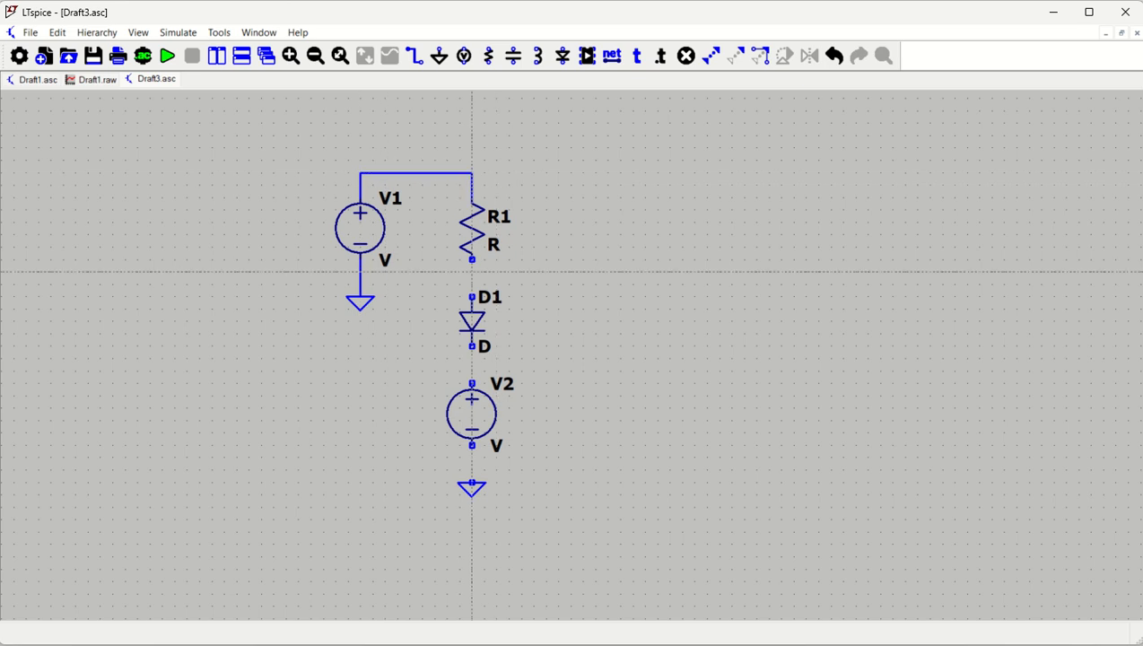
Wire R1, D1, V2 and the lower ground together in series
{"action": "left_click", "coordinate": [472, 260]}
{"action": "left_click", "coordinate": [471, 296]}
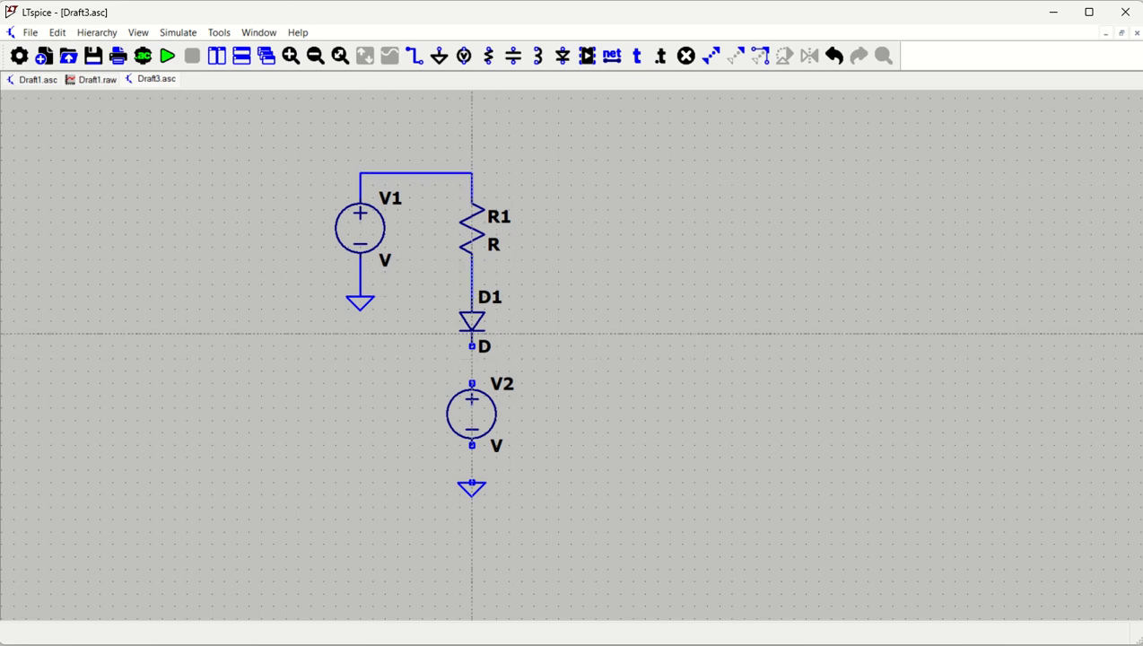
{"action": "left_click", "coordinate": [472, 345]}
{"action": "left_click", "coordinate": [472, 383]}
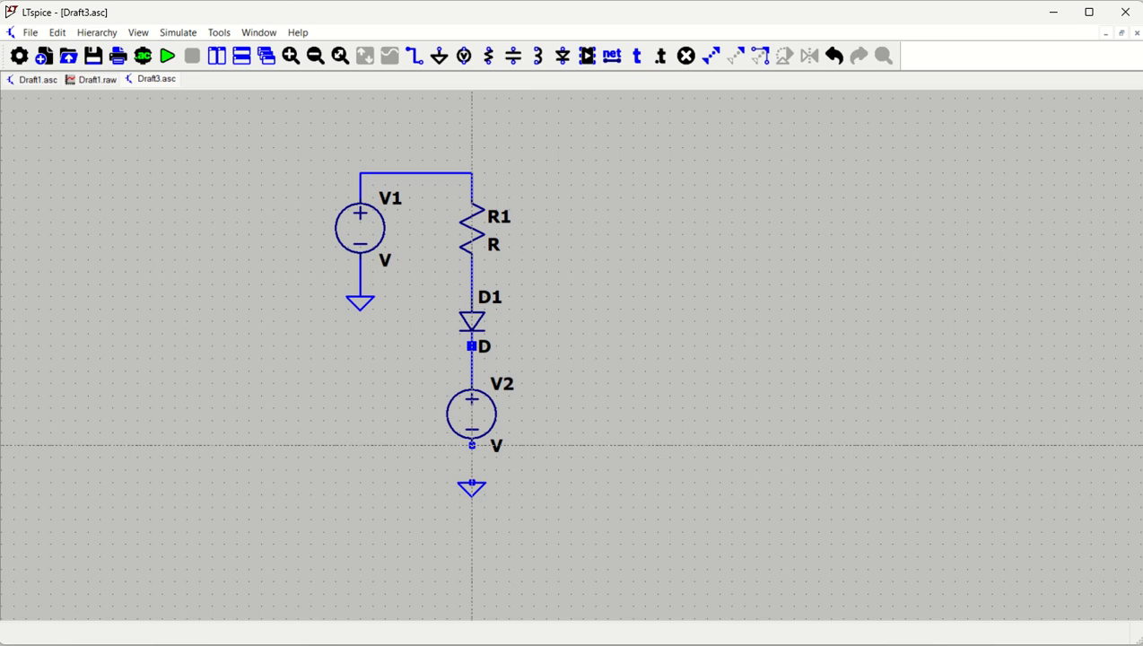
{"action": "left_click", "coordinate": [472, 445]}
{"action": "left_click", "coordinate": [472, 482]}
{"action": "key", "text": "Escape"}
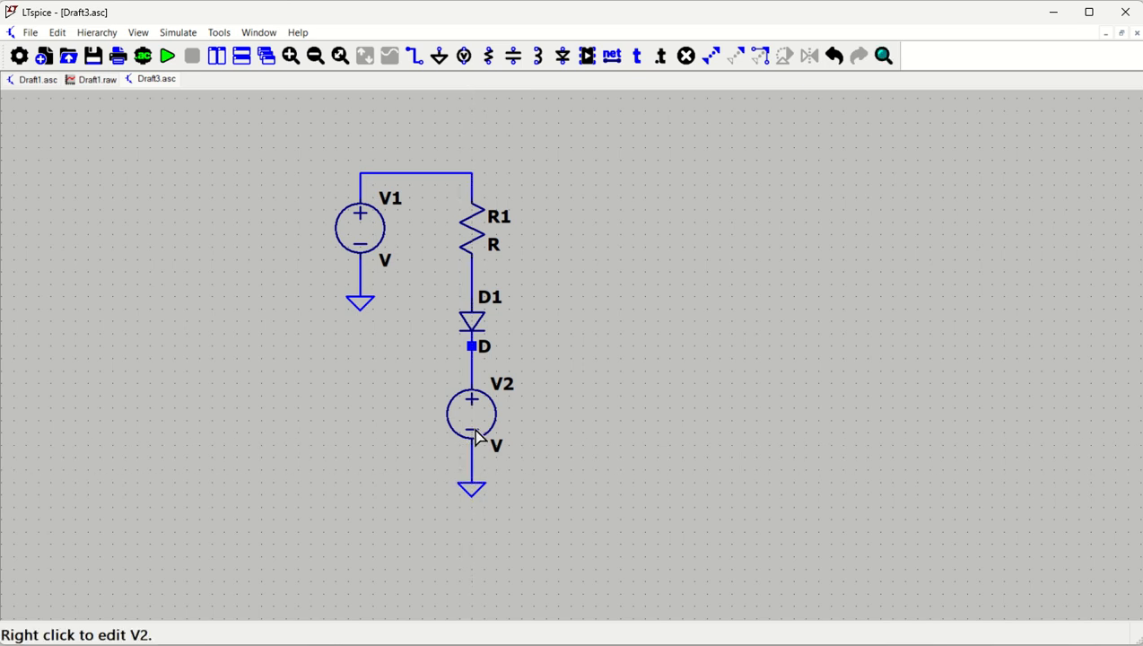
Set the DC value of voltage source V2 to -3 V
{"action": "right_click", "coordinate": [473, 415]}
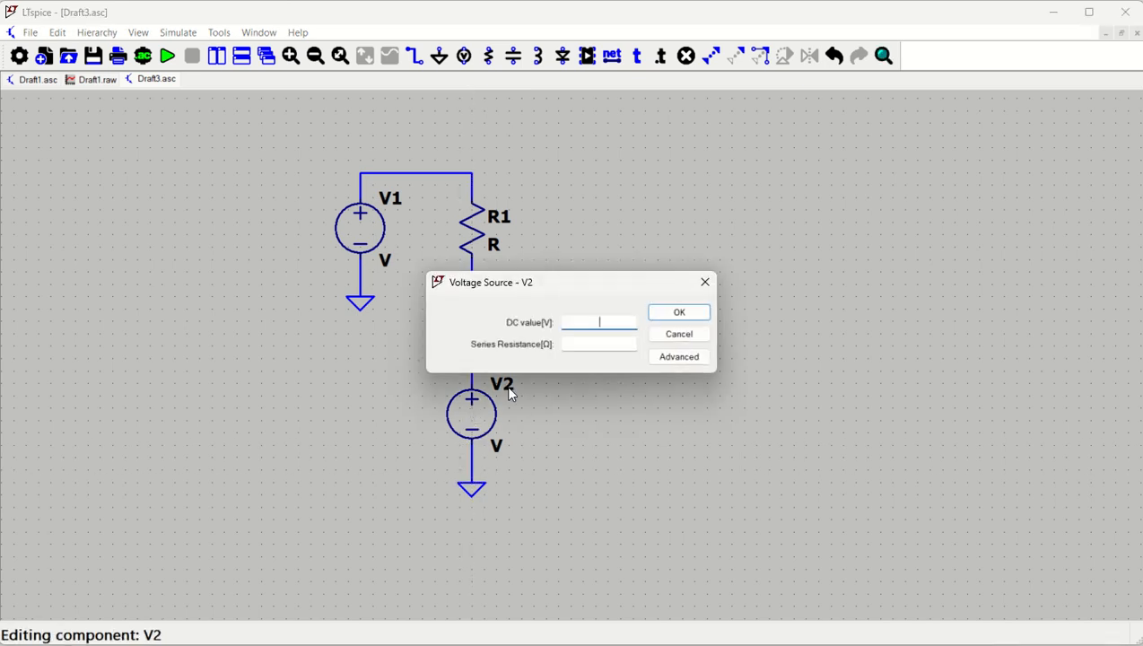
{"action": "key", "text": "Return"}
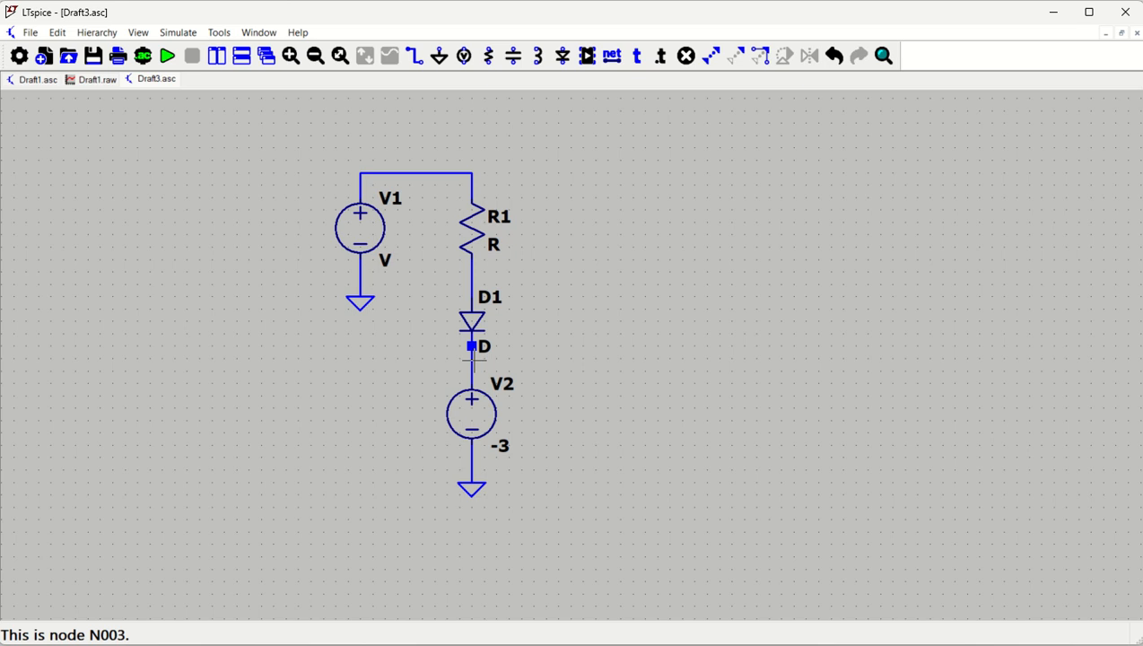
Delete the wire between D1 and V2 and redraw it from V2's positive terminal to the diode
{"action": "key", "text": "F5"}
{"action": "left_click", "coordinate": [472, 367]}
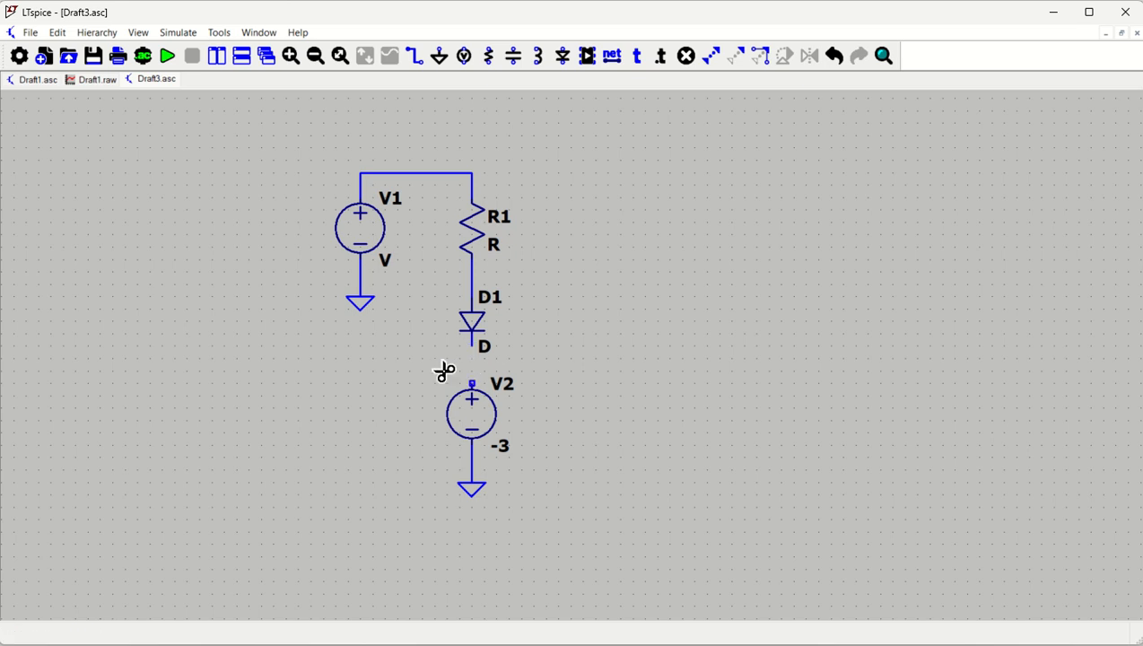
{"action": "key", "text": "Escape"}
{"action": "key", "text": "F3"}
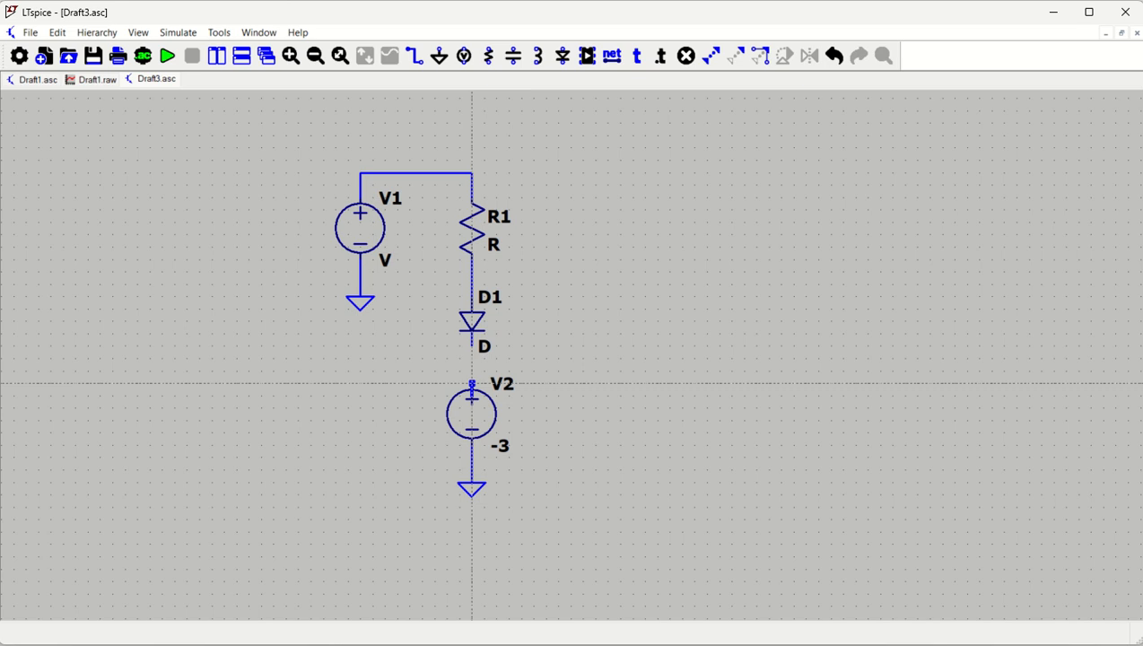
{"action": "key", "text": "Escape"}
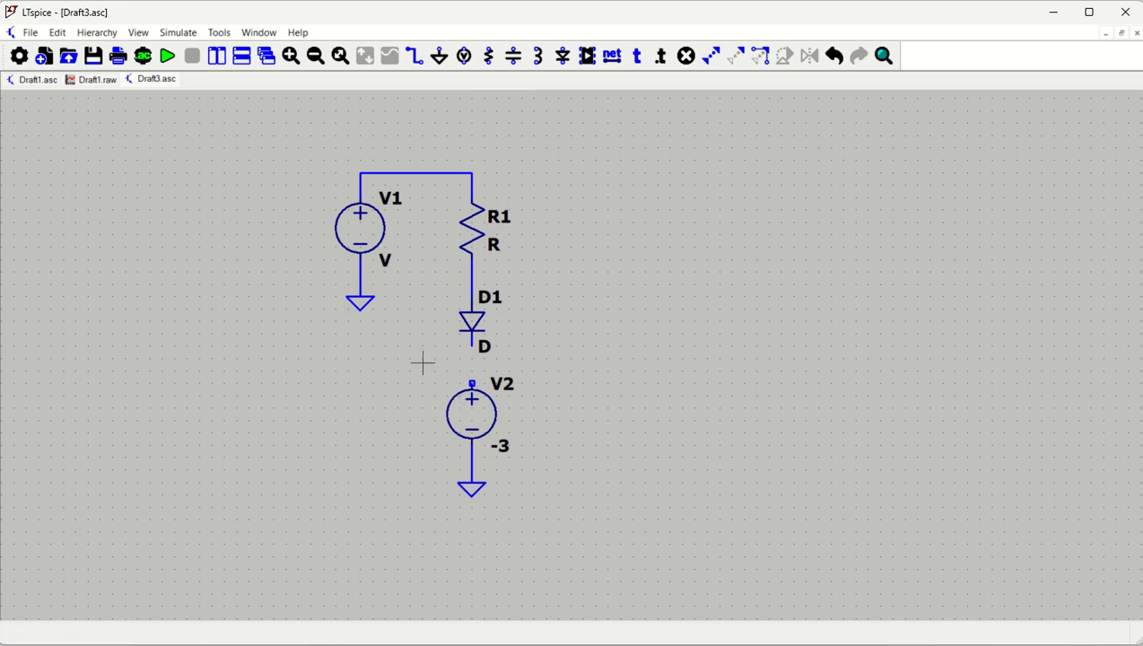
{"action": "key", "text": "F3"}
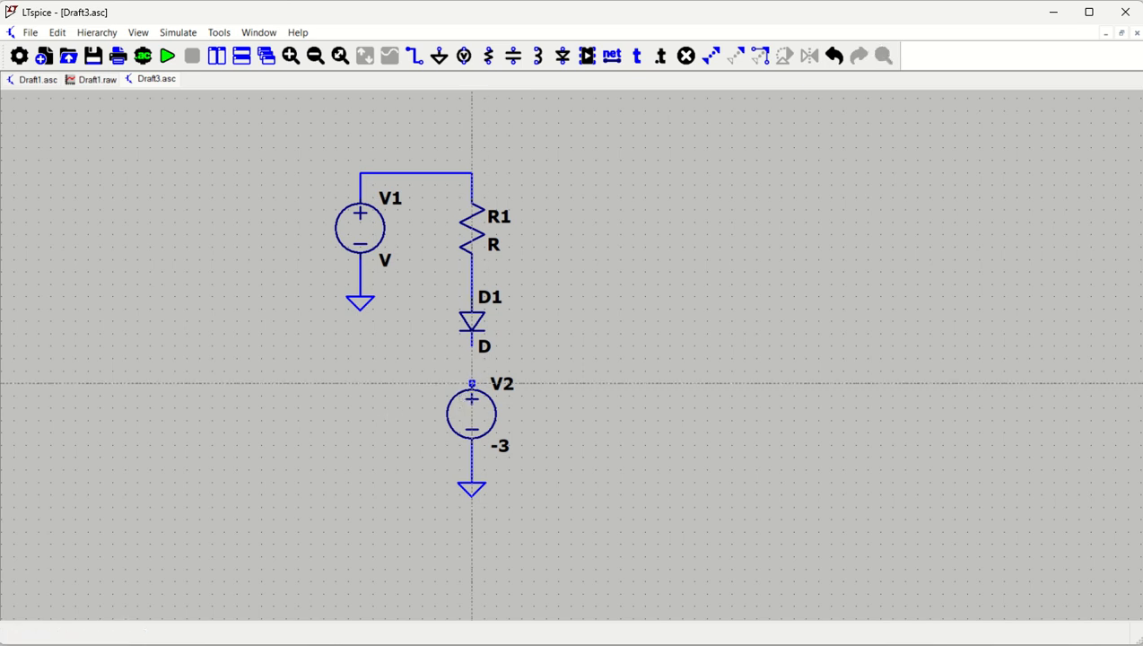
{"action": "left_click", "coordinate": [472, 384]}
{"action": "left_click", "coordinate": [472, 346]}
{"action": "key", "text": "Escape"}
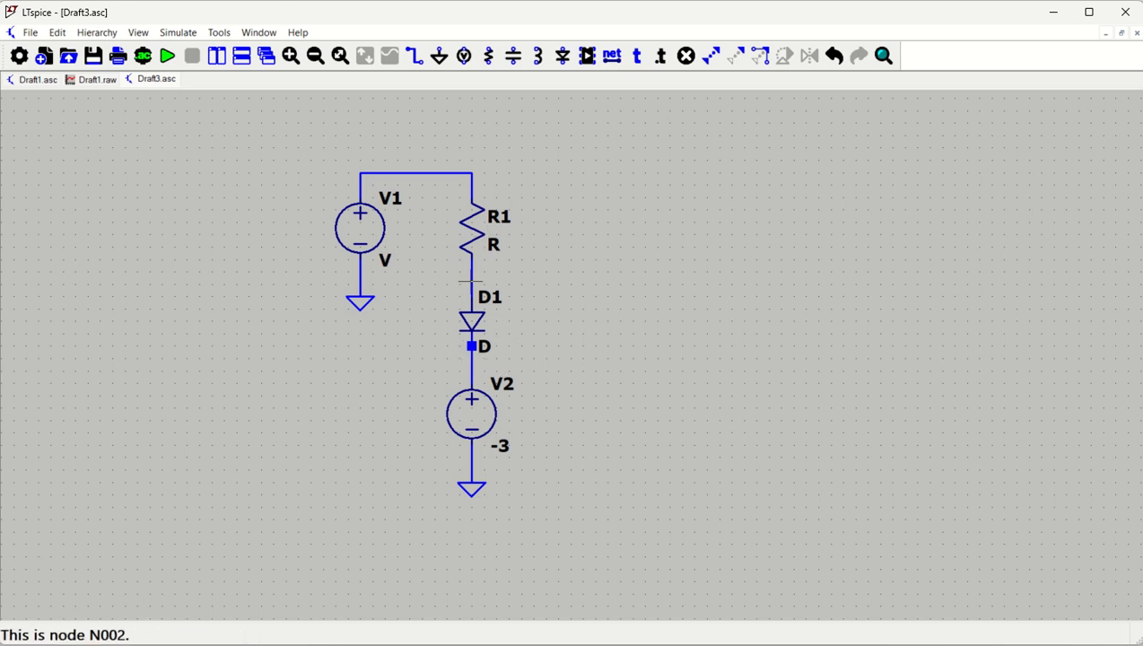
Set R1's resistance to 1K and V1's DC value to 3.7 V
{"action": "right_click", "coordinate": [476, 228]}
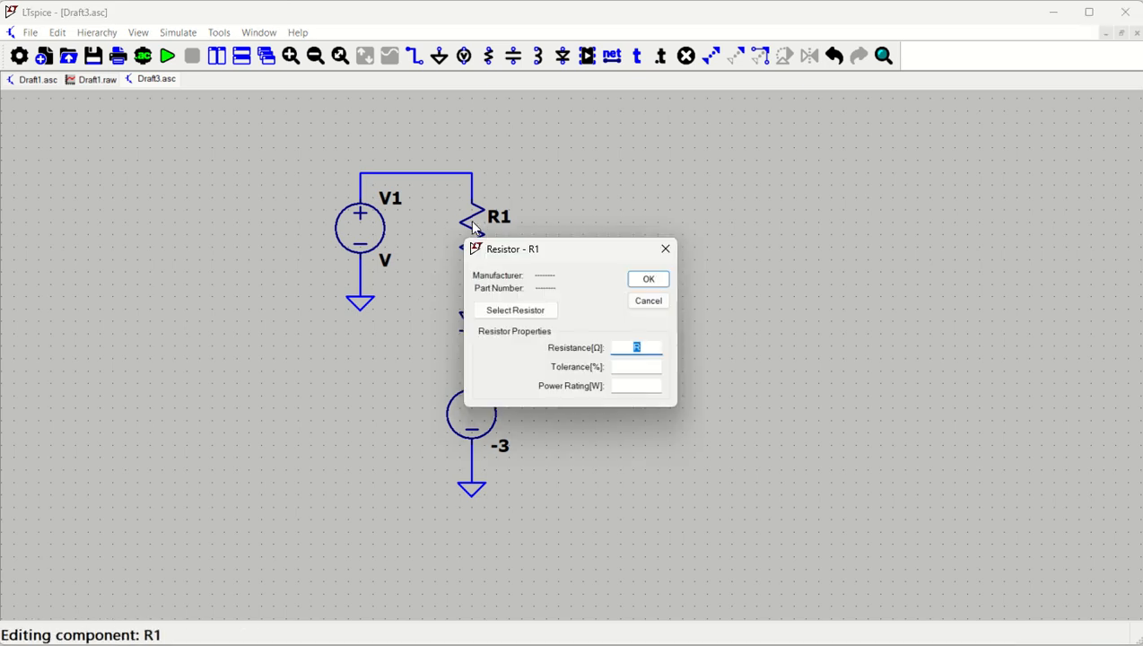
{"action": "type", "text": "1K"}
{"action": "key", "text": "Return"}
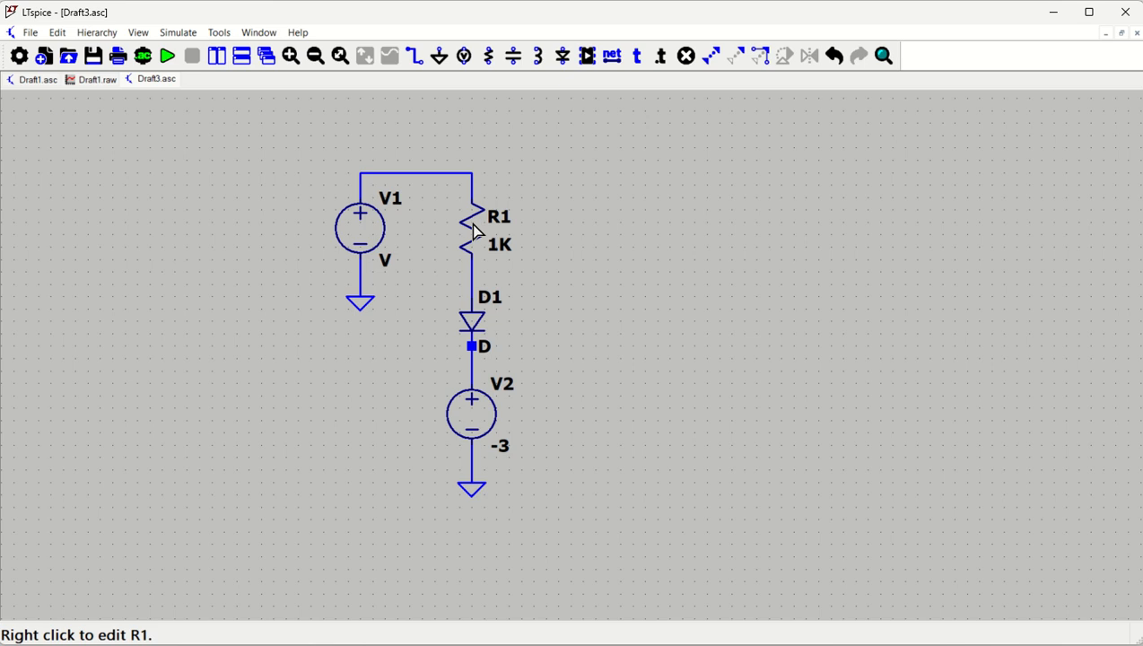
{"action": "right_click", "coordinate": [385, 237]}
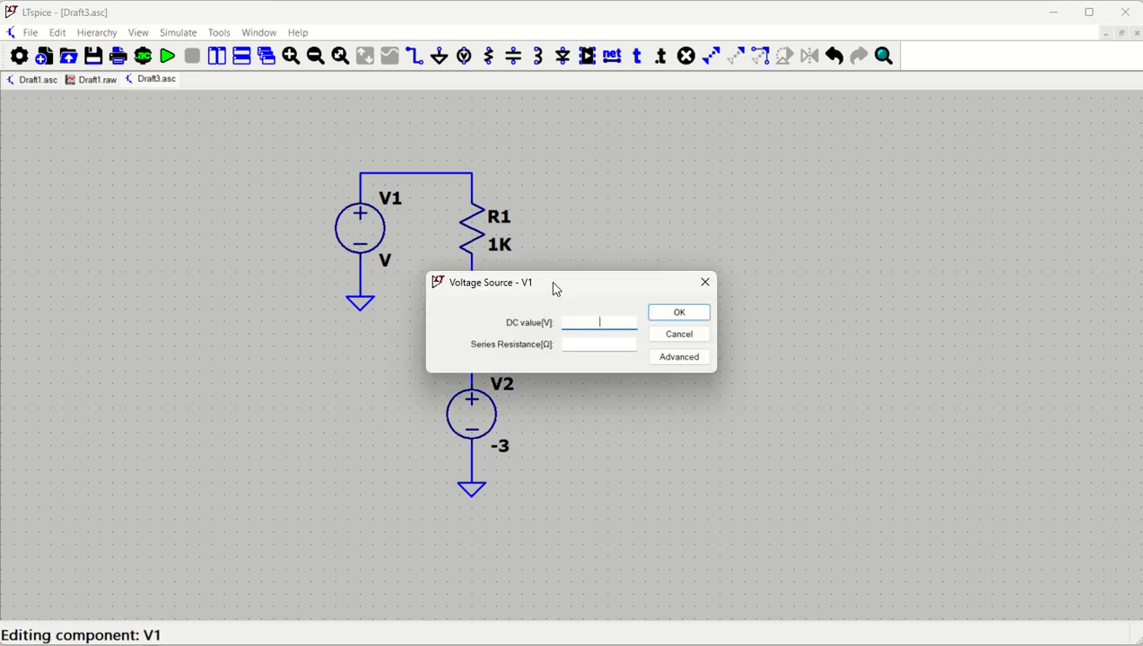
{"action": "left_click_drag", "start_coordinate": [556, 290], "coordinate": [731, 267]}
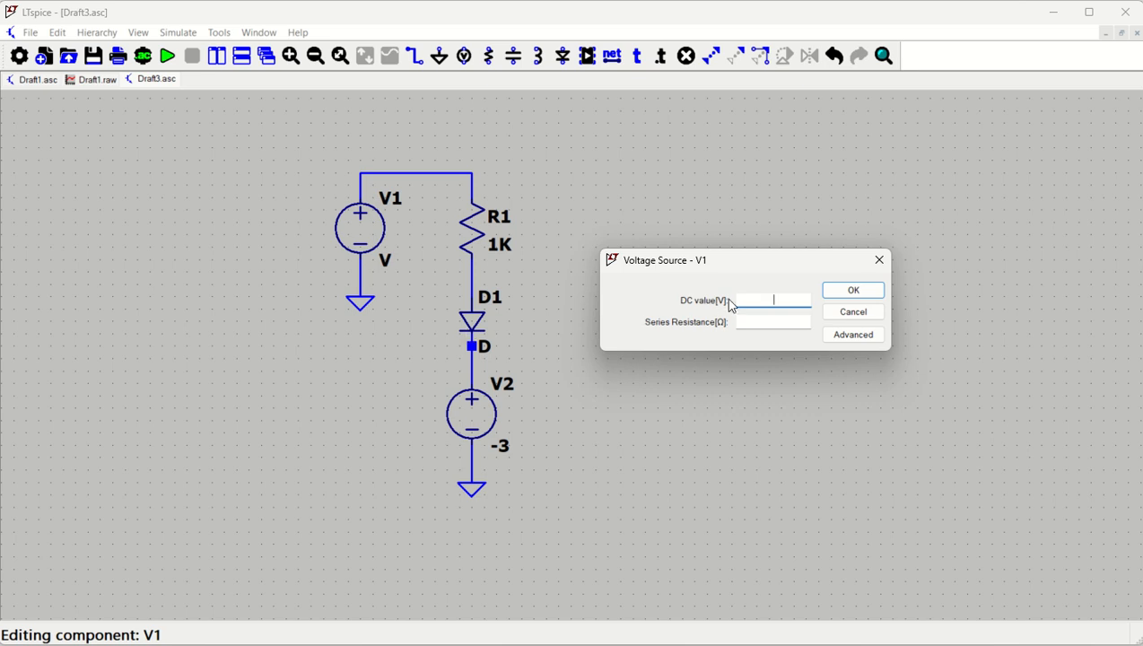
{"action": "type", "text": "3.7"}
{"action": "left_click", "coordinate": [856, 290]}
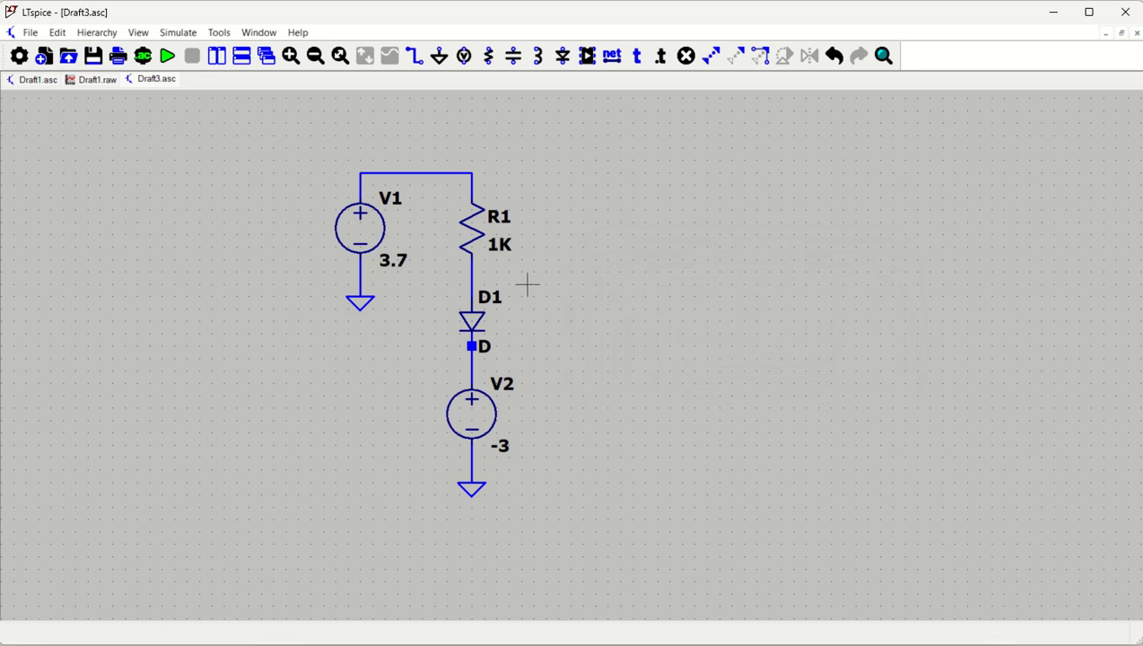
Add a net label VOUT, rotated vertically, to the node between R1 and D1
{"action": "key", "text": "F4"}
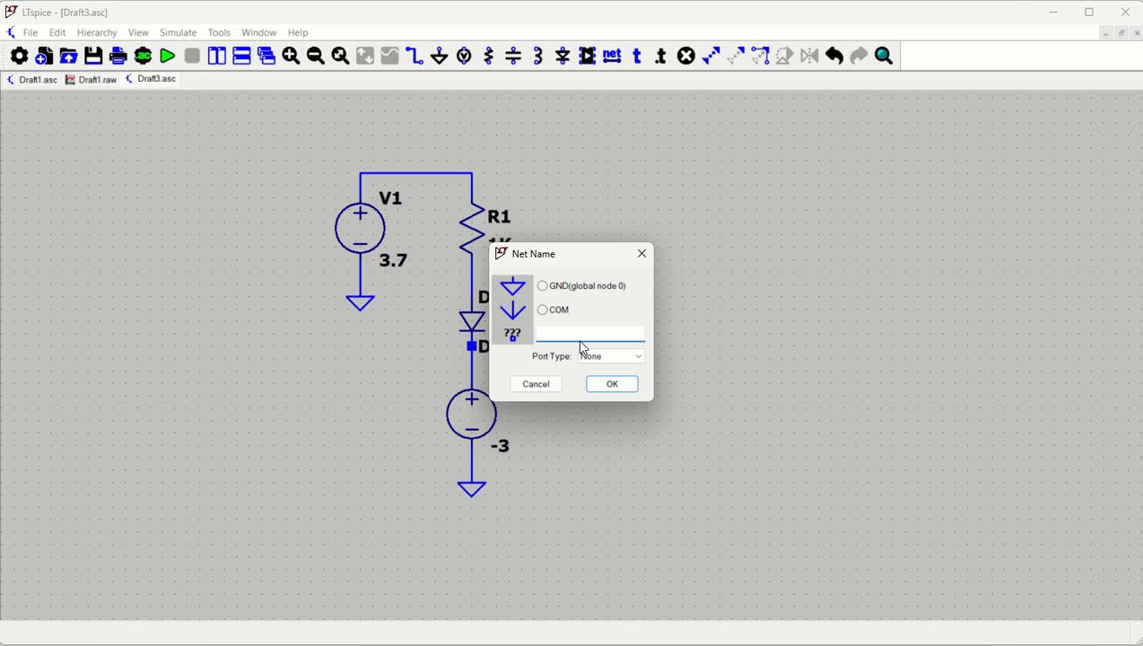
{"action": "type", "text": "VOUT"}
{"action": "key", "text": "Return"}
{"action": "left_click", "coordinate": [472, 283]}
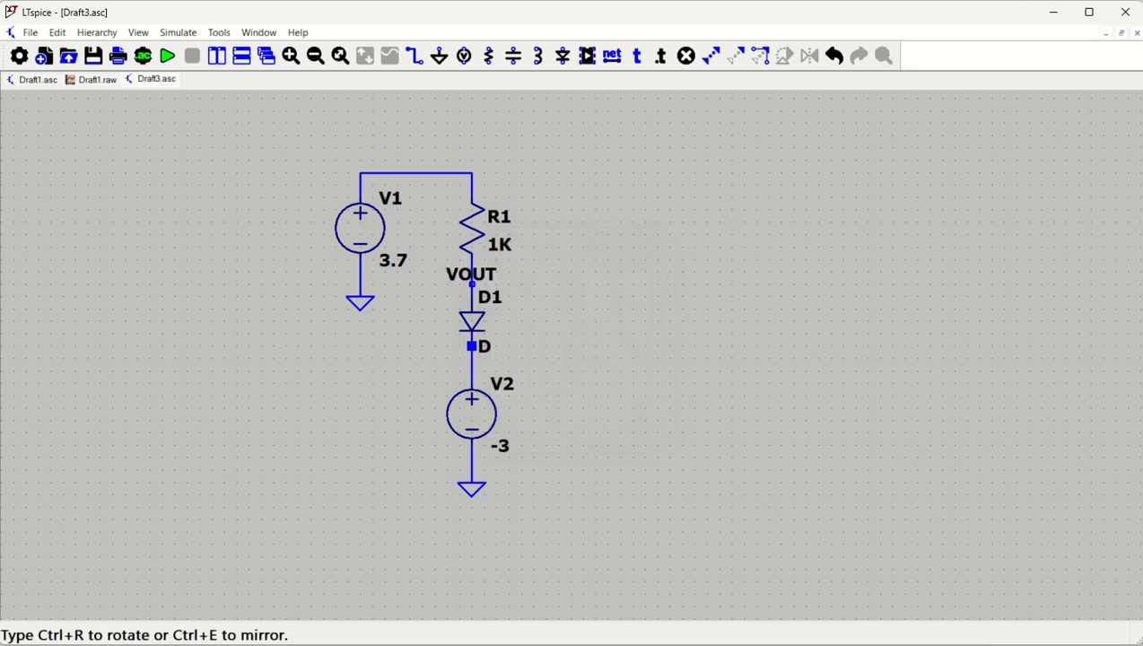
{"action": "key", "text": "ctrl+r"}
{"action": "left_click", "coordinate": [472, 284]}
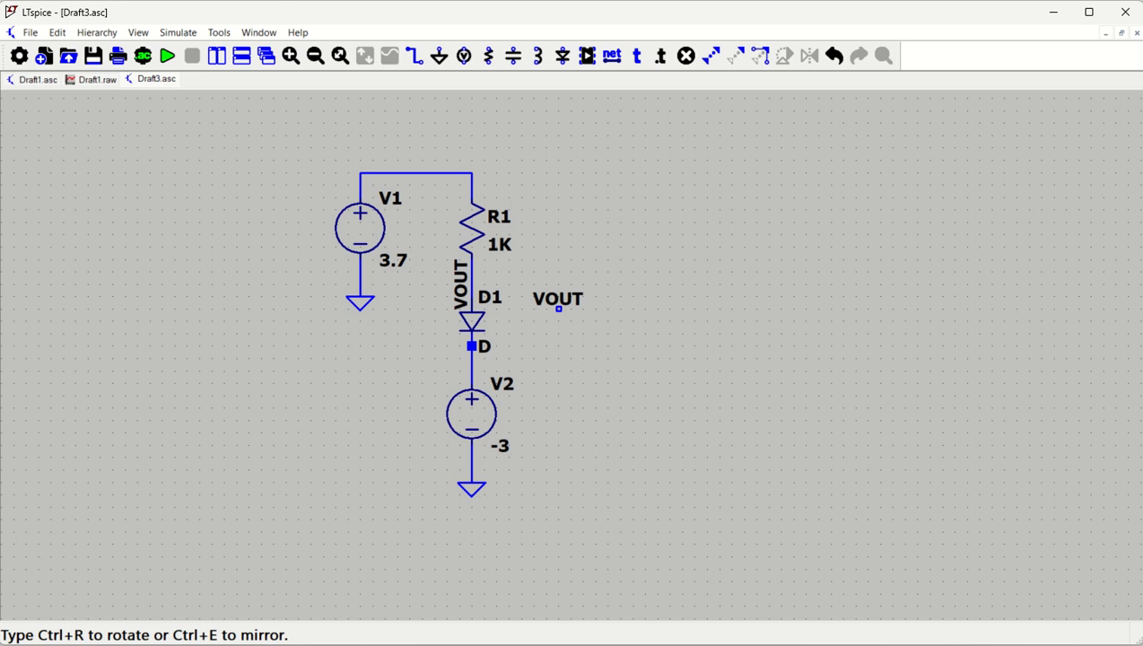
{"action": "key", "text": "Escape"}
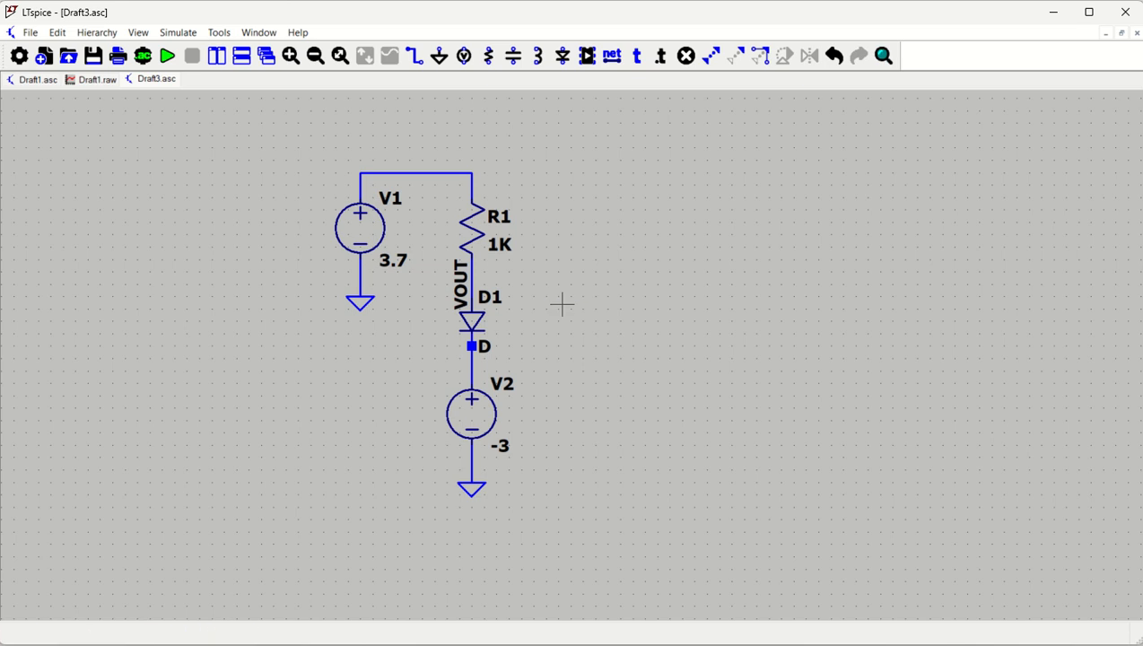
Draw a horizontal wire rightward from the R1–D1 node and move the VOUT label to its free end
{"action": "key", "text": "F3"}
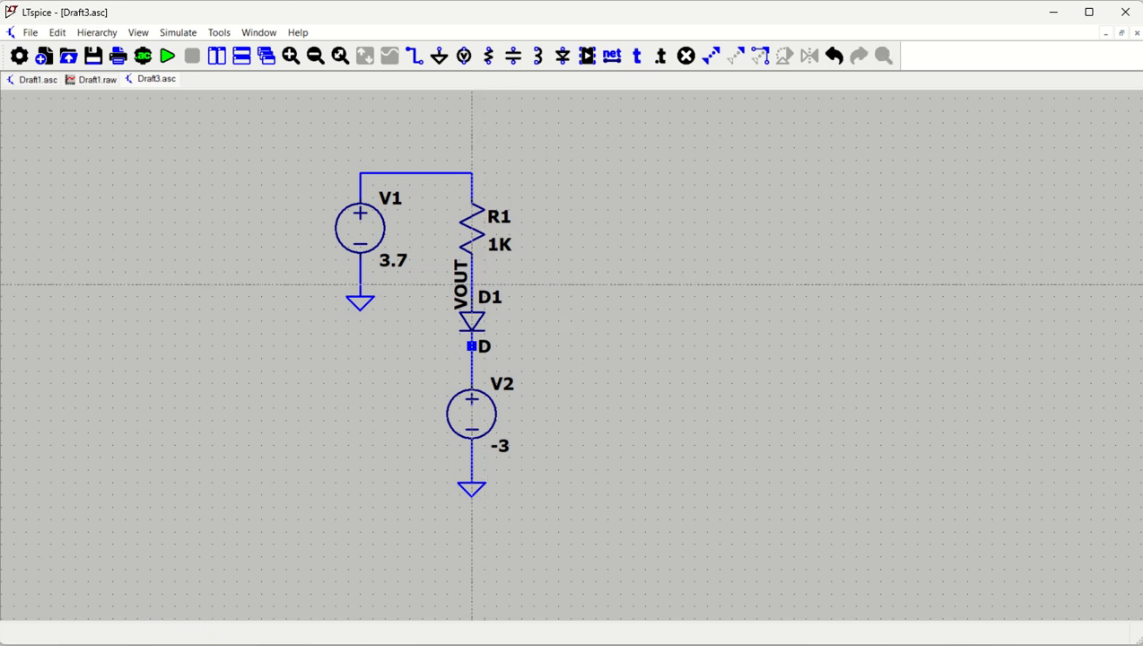
{"action": "left_click", "coordinate": [472, 284]}
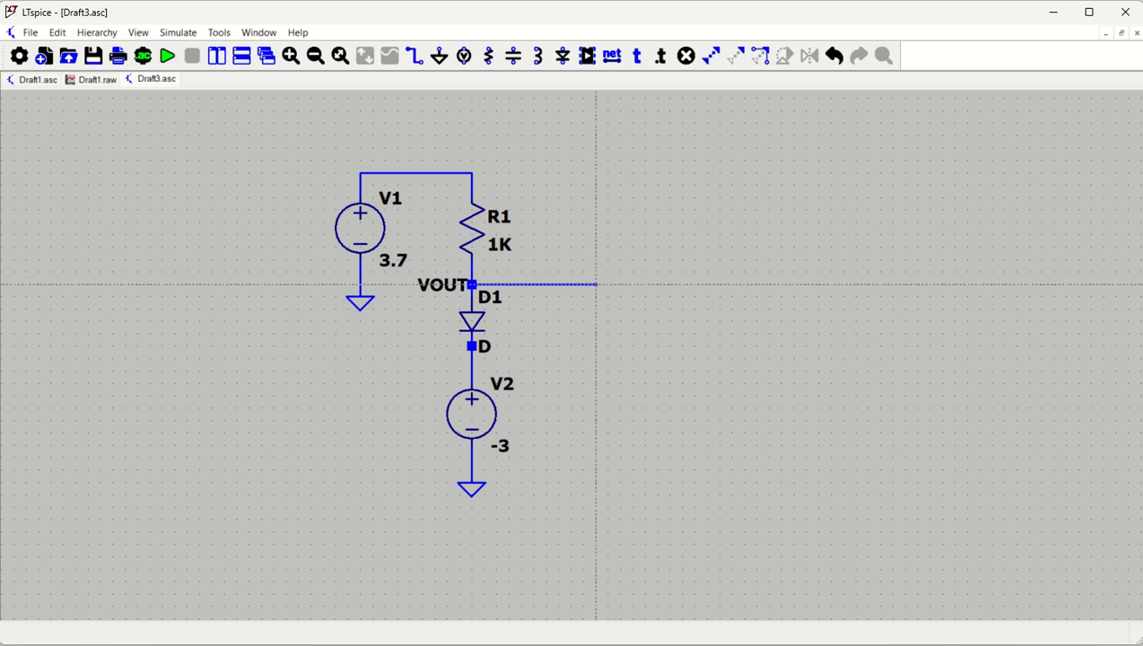
{"action": "left_click", "coordinate": [597, 285]}
{"action": "key", "text": "Escape"}
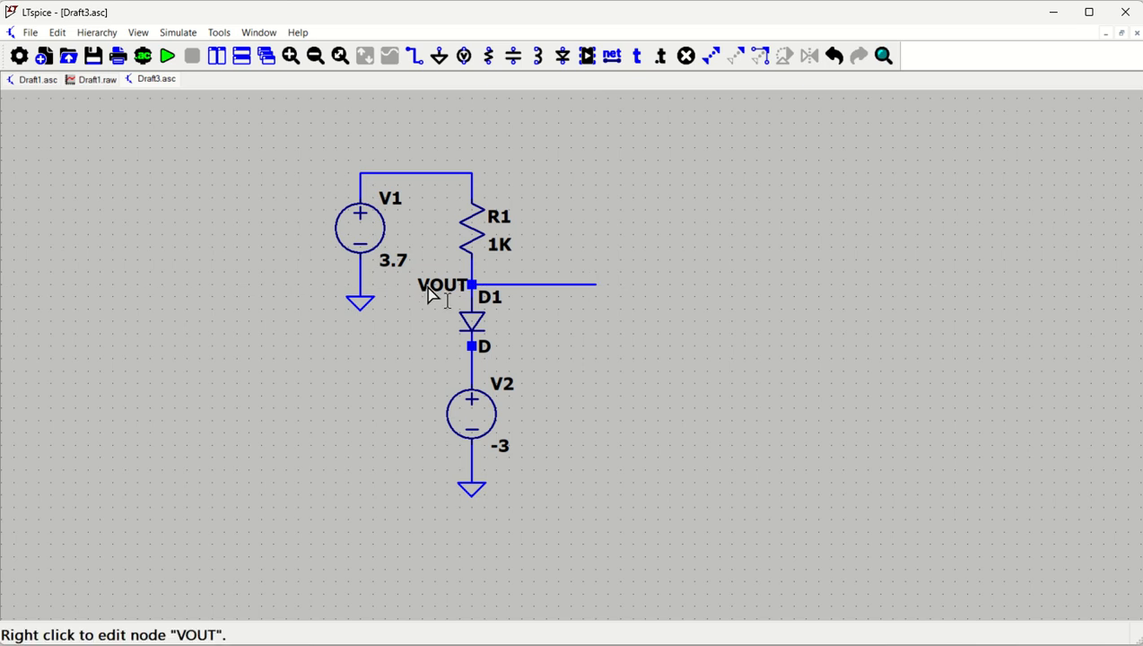
{"action": "key", "text": "m"}
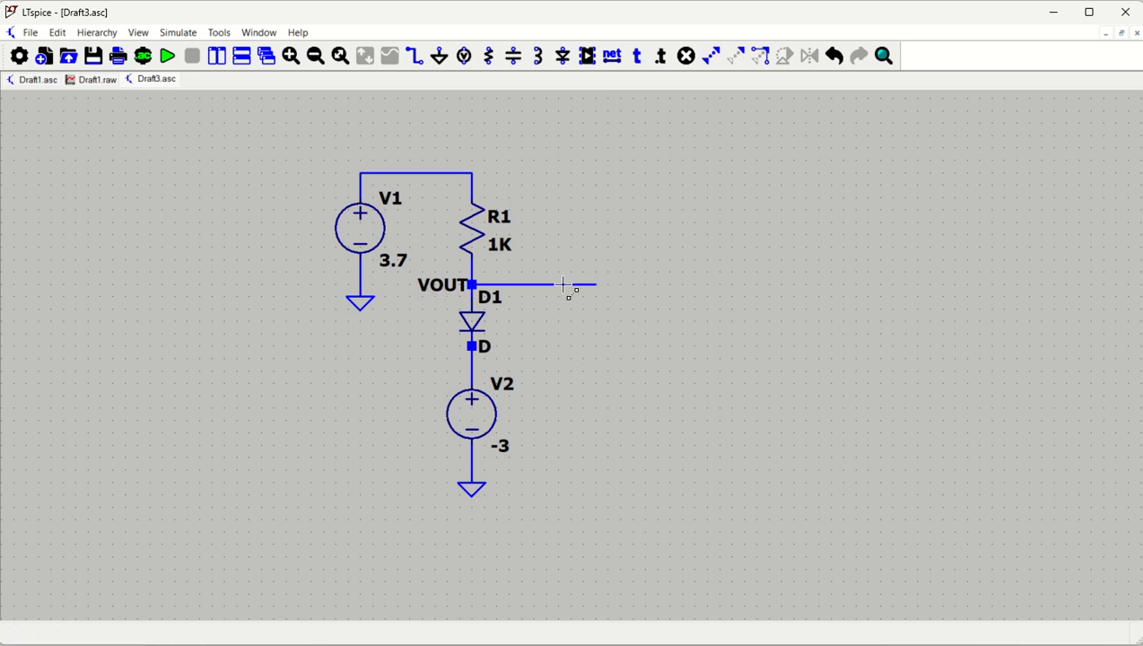
{"action": "left_click", "coordinate": [470, 283]}
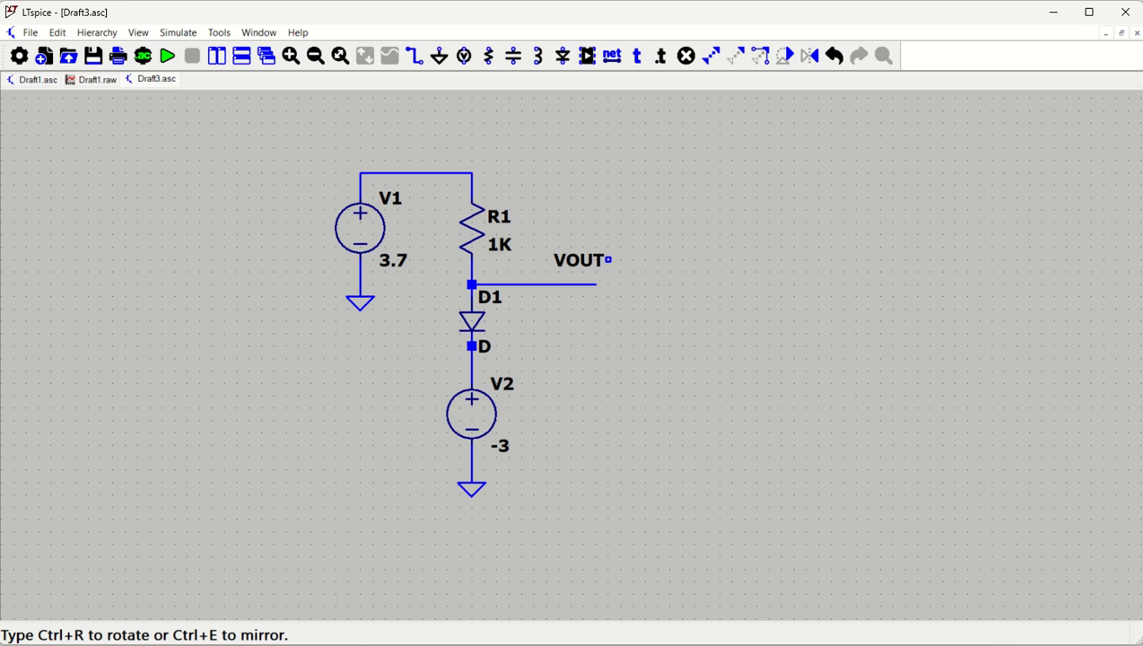
{"action": "left_click", "coordinate": [597, 284]}
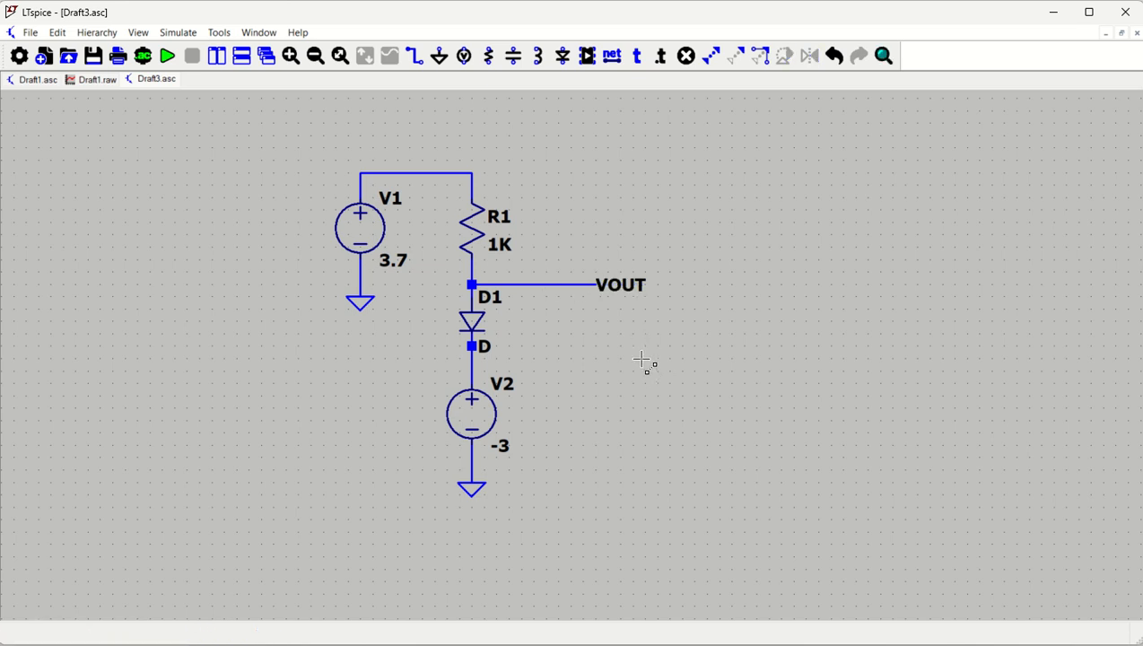
Run a transient simulation with a stop time of 10m and data saving starting at 0
{"action": "left_click", "coordinate": [168, 57]}
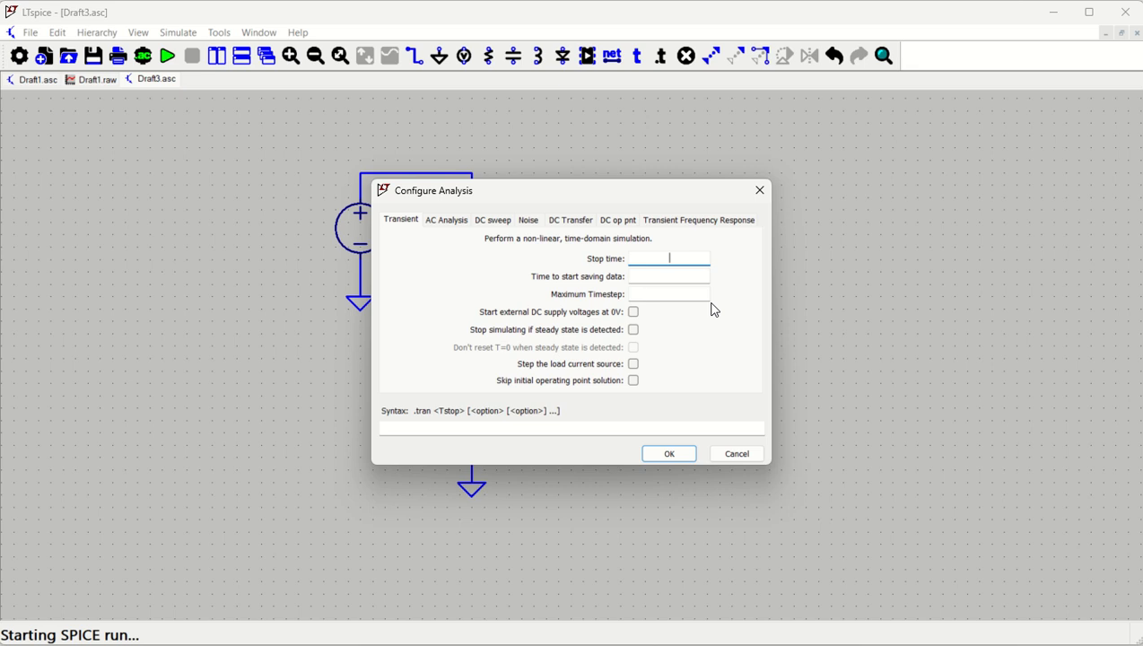
{"action": "type", "text": "10m"}
{"action": "key", "text": "Tab"}
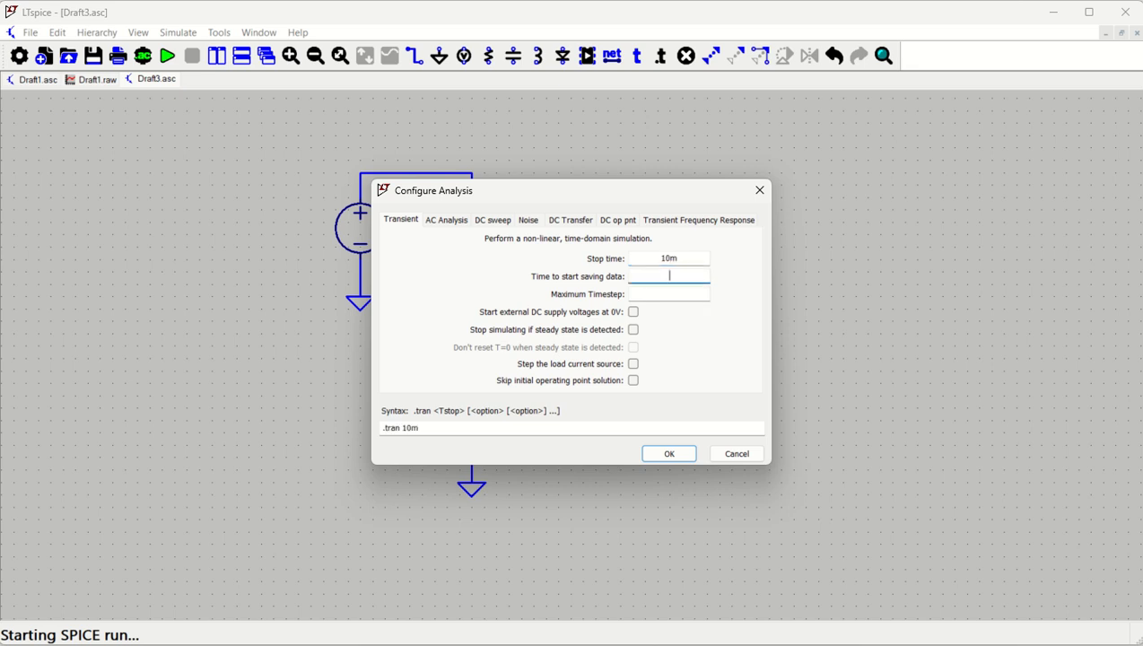
{"action": "type", "text": "0"}
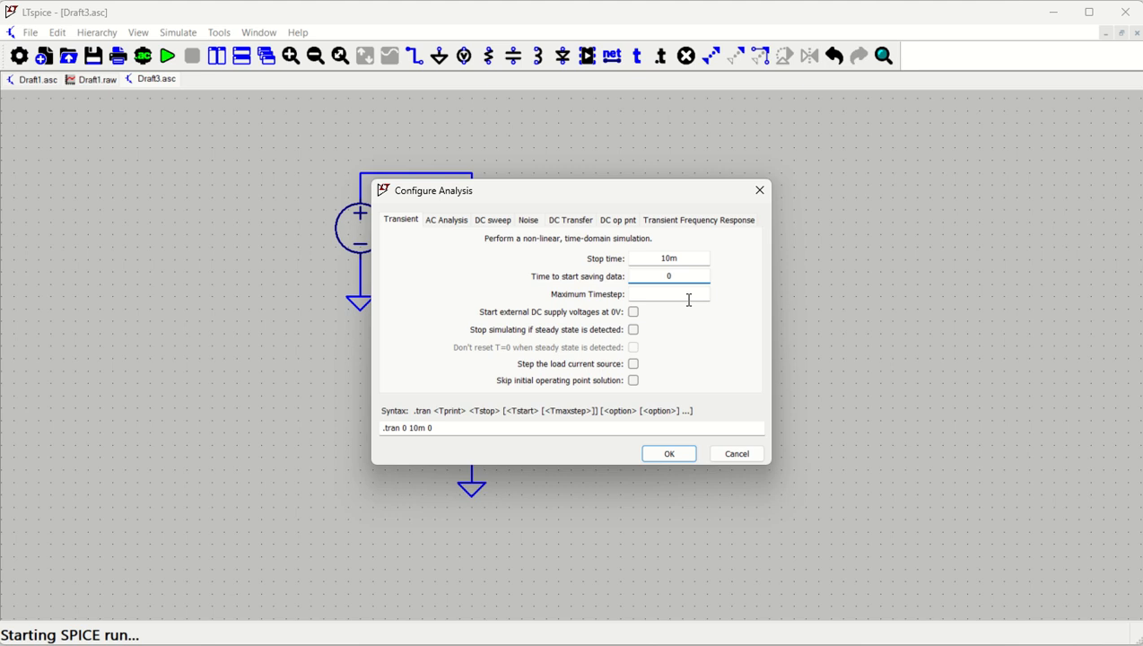
{"action": "left_click", "coordinate": [654, 456]}
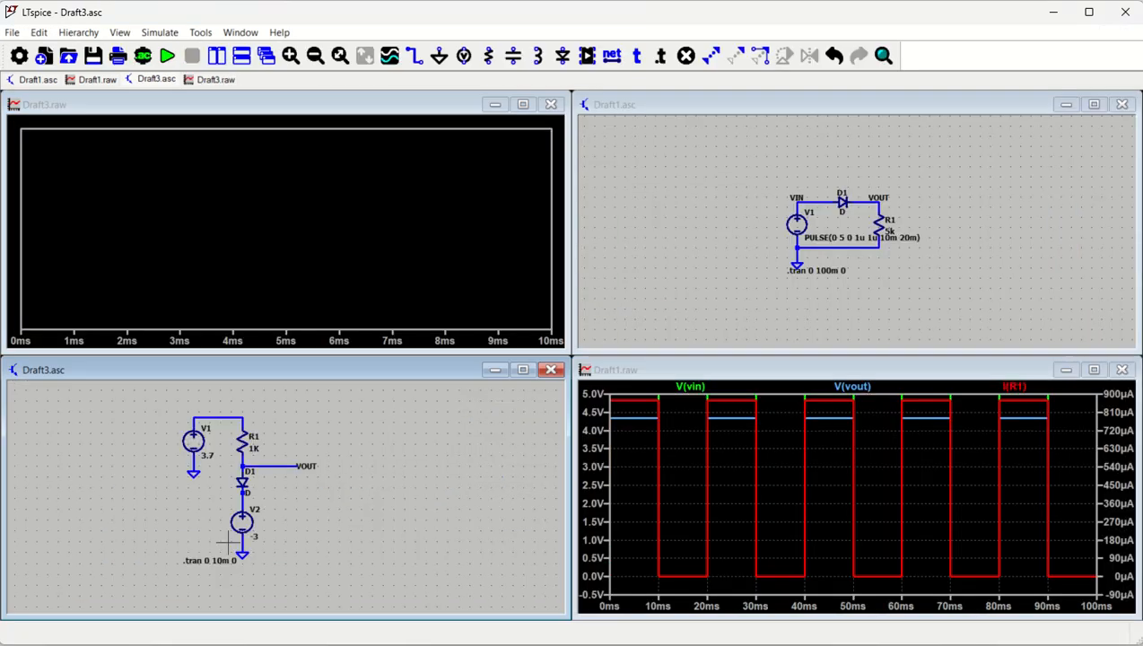
Plot the voltages of the V1–R1 node, the D1–V2 node and VOUT
{"action": "left_click", "coordinate": [217, 417]}
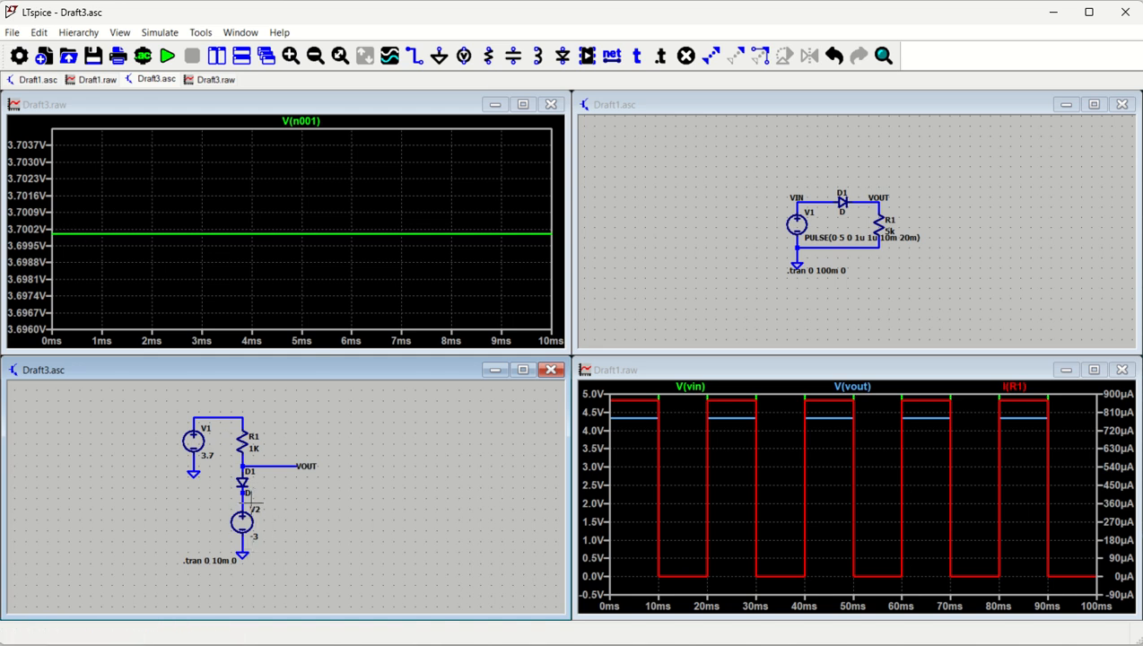
{"action": "left_click", "coordinate": [248, 495]}
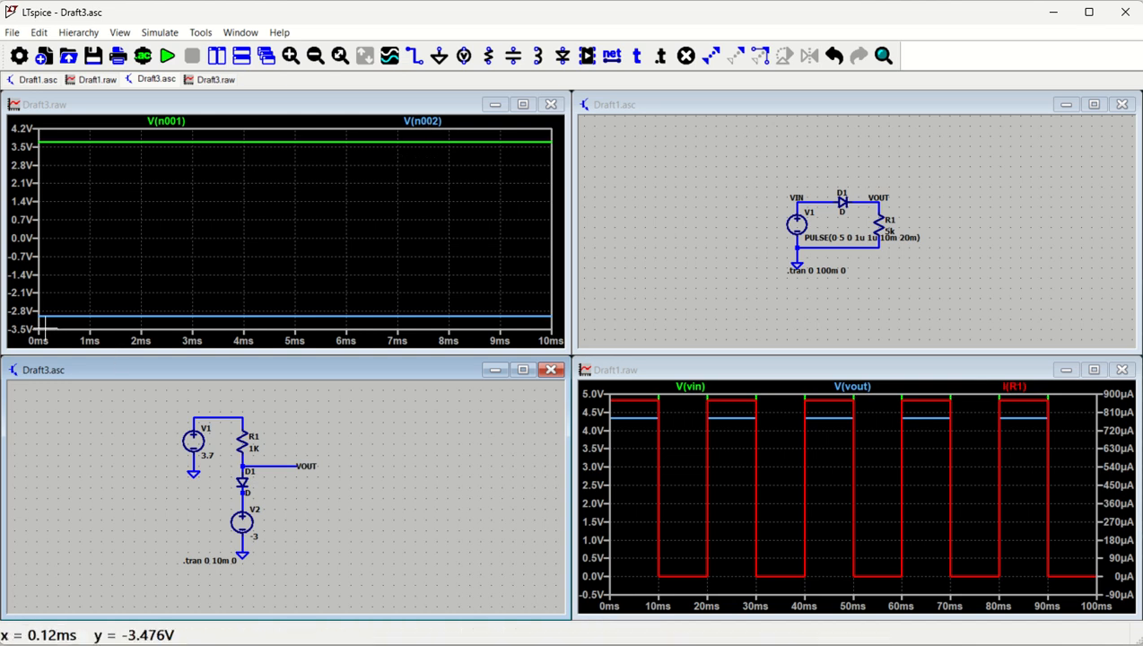
{"action": "left_click", "coordinate": [280, 466]}
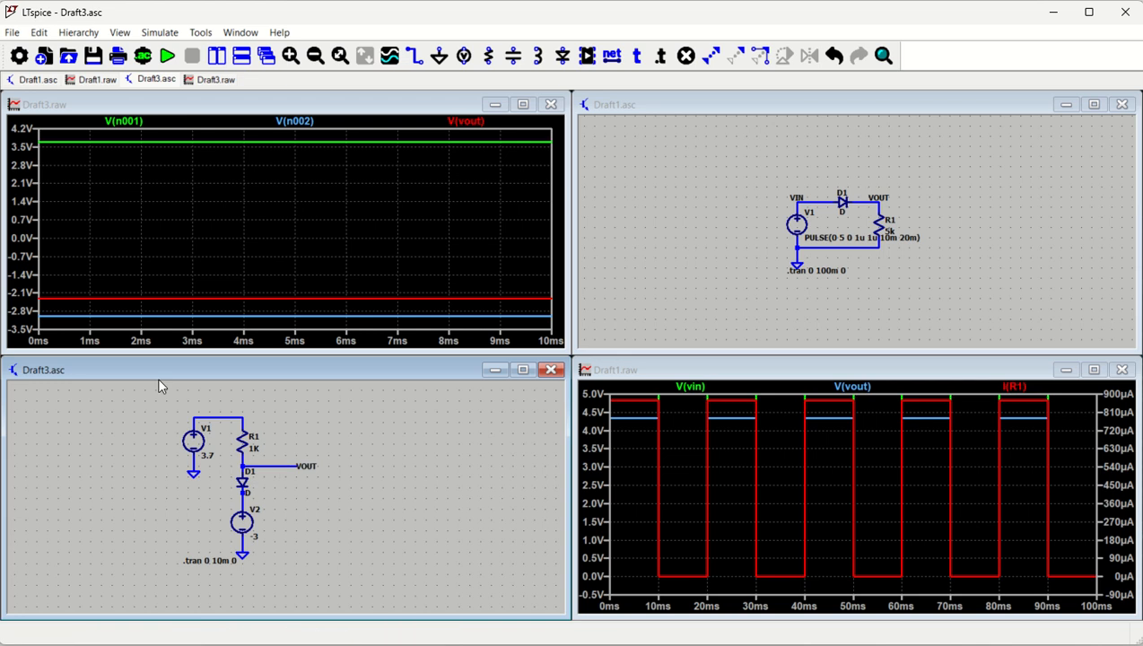
Set the waveform plot's vertical axis limits to 5 at the top and -4 at the bottom, and change the tick spacing
{"action": "left_click", "coordinate": [67, 298]}
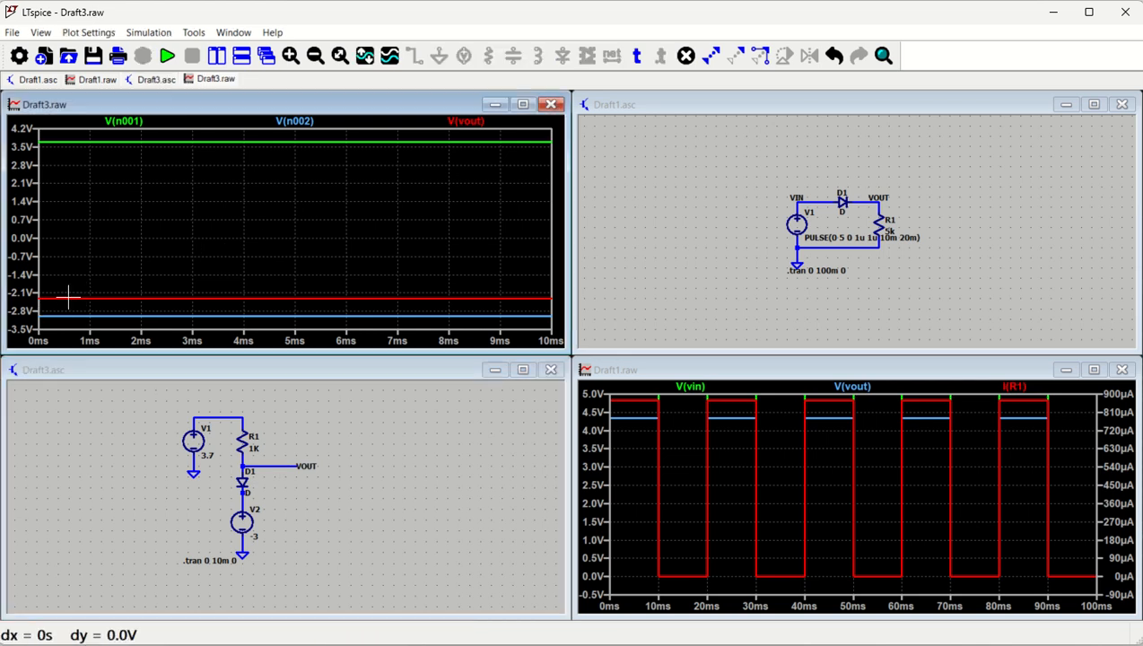
{"action": "right_click", "coordinate": [19, 299]}
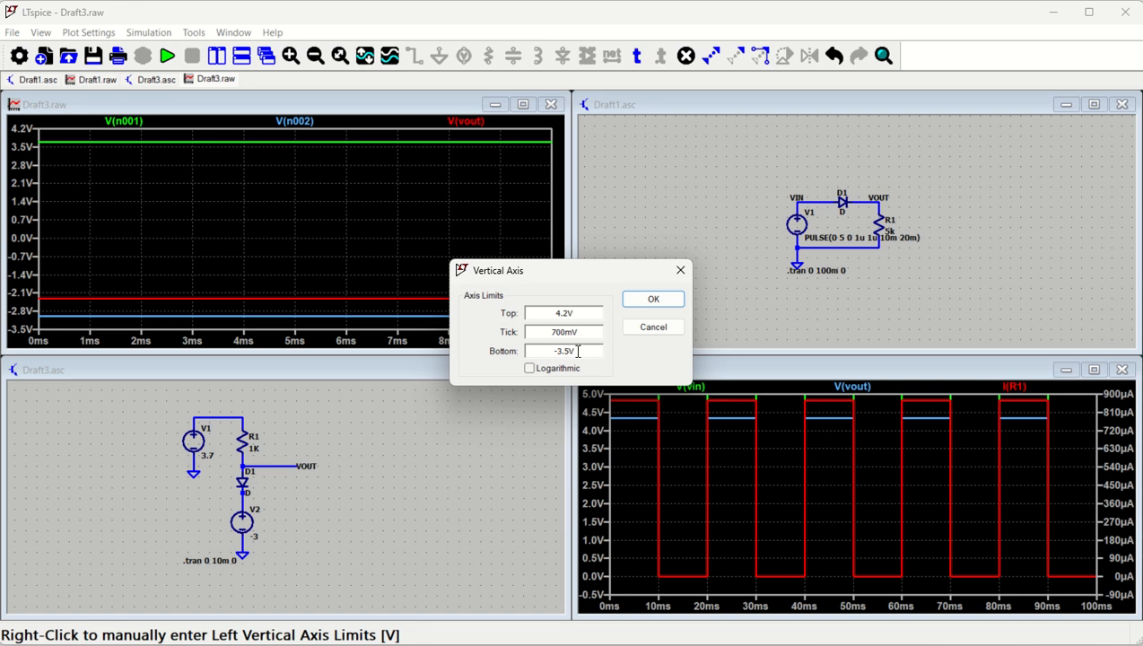
{"action": "left_click_drag", "start_coordinate": [581, 349], "coordinate": [530, 350]}
{"action": "type", "text": "-4"}
{"action": "left_click_drag", "start_coordinate": [582, 317], "coordinate": [522, 308]}
{"action": "type", "text": "5"}
{"action": "left_click_drag", "start_coordinate": [590, 334], "coordinate": [511, 333]}
{"action": "type", "text": "0.4"}
{"action": "left_click", "coordinate": [653, 302]}
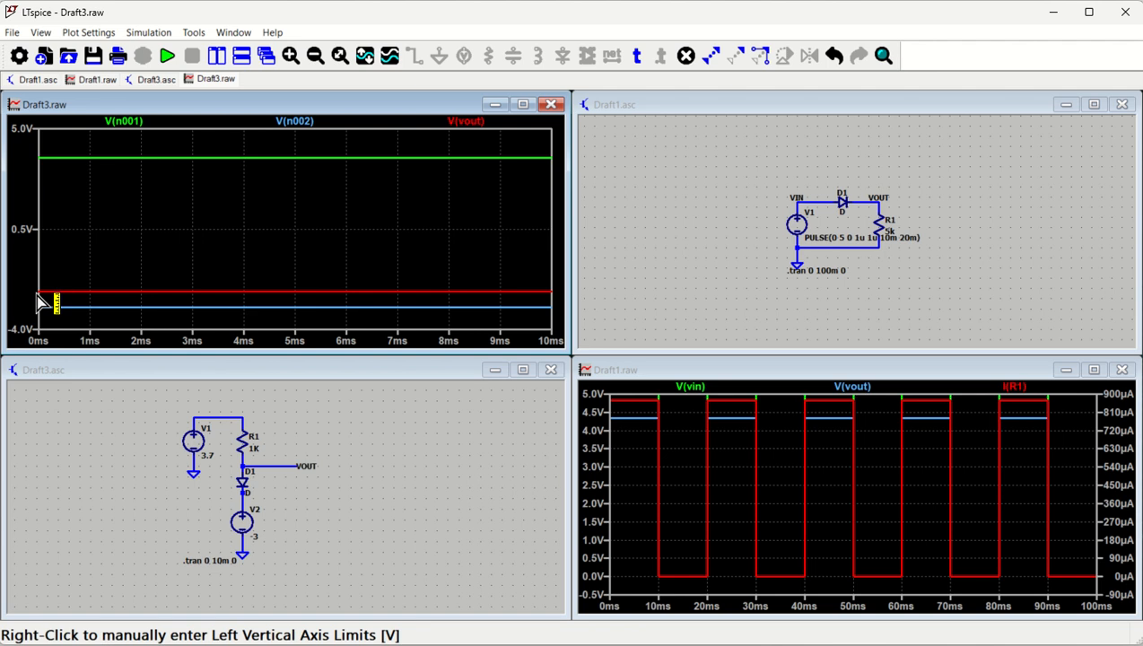
Attach a cursor to the V(vout) trace to read its voltage, then close the cursor readout
{"action": "left_click", "coordinate": [465, 126]}
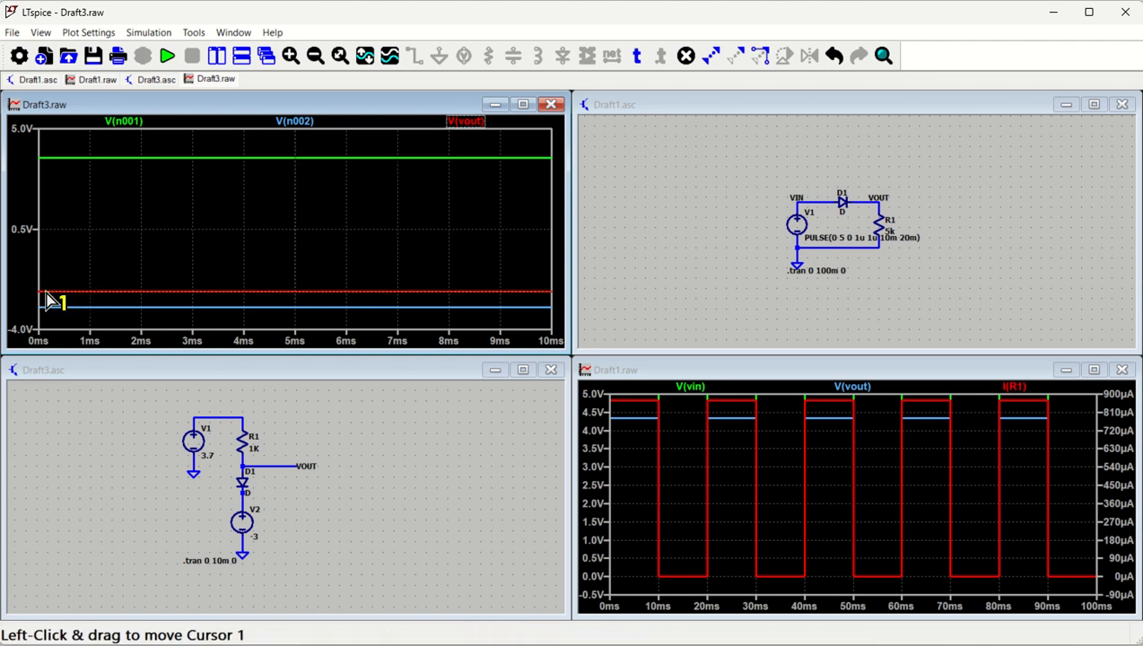
{"action": "left_click_drag", "start_coordinate": [257, 413], "coordinate": [451, 322]}
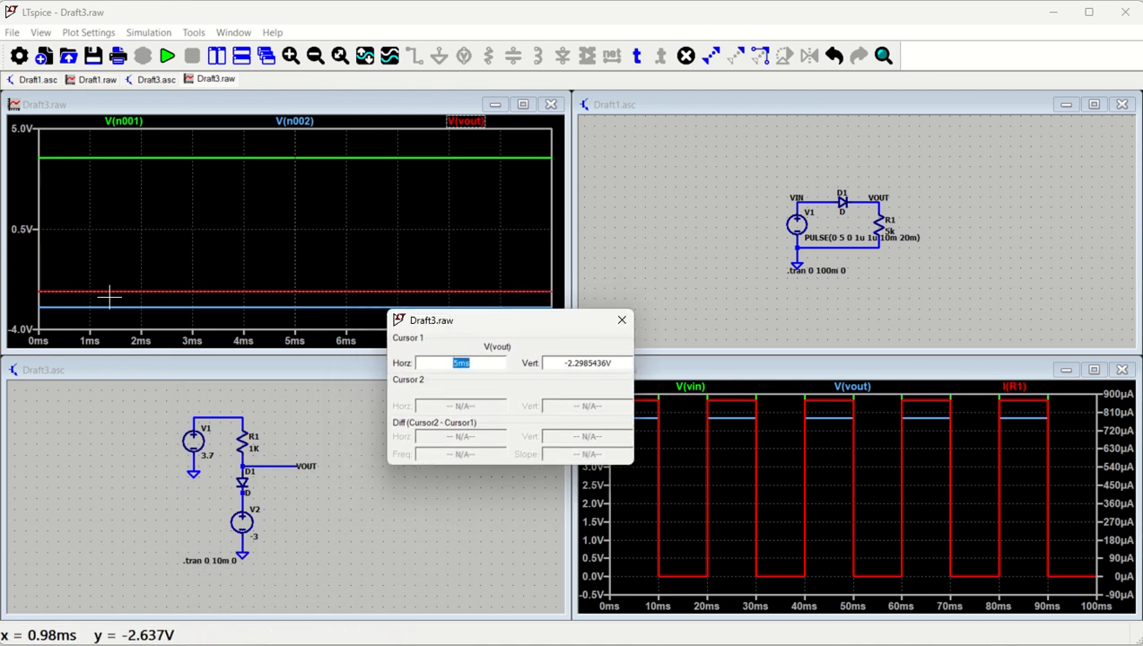
{"action": "left_click", "coordinate": [189, 298]}
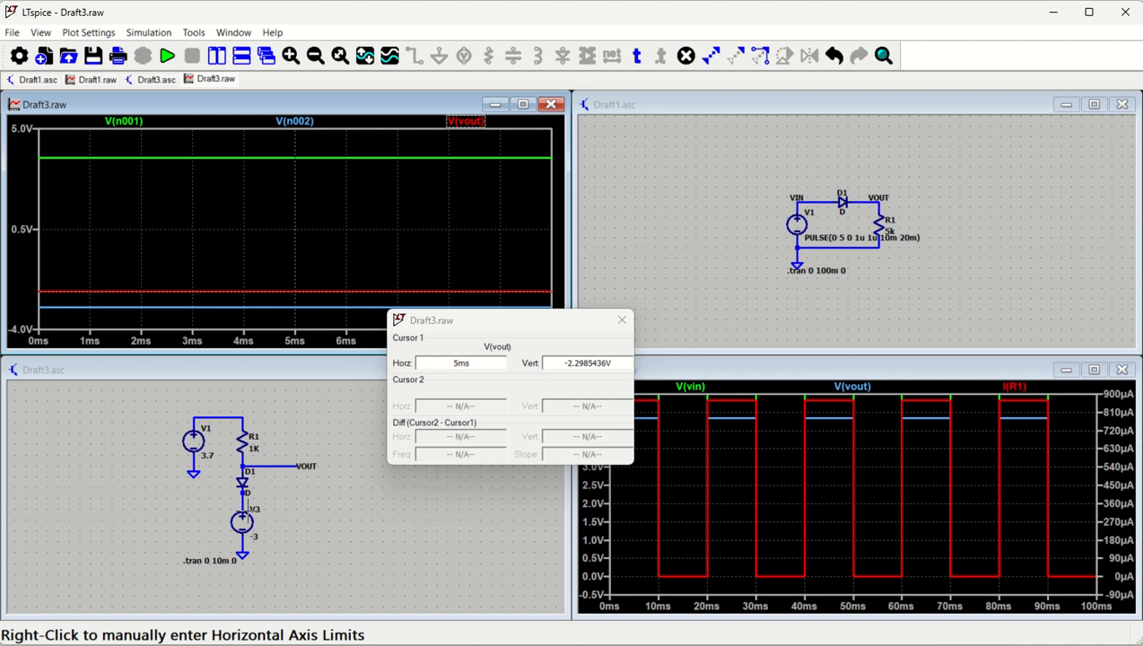
{"action": "left_click", "coordinate": [303, 513]}
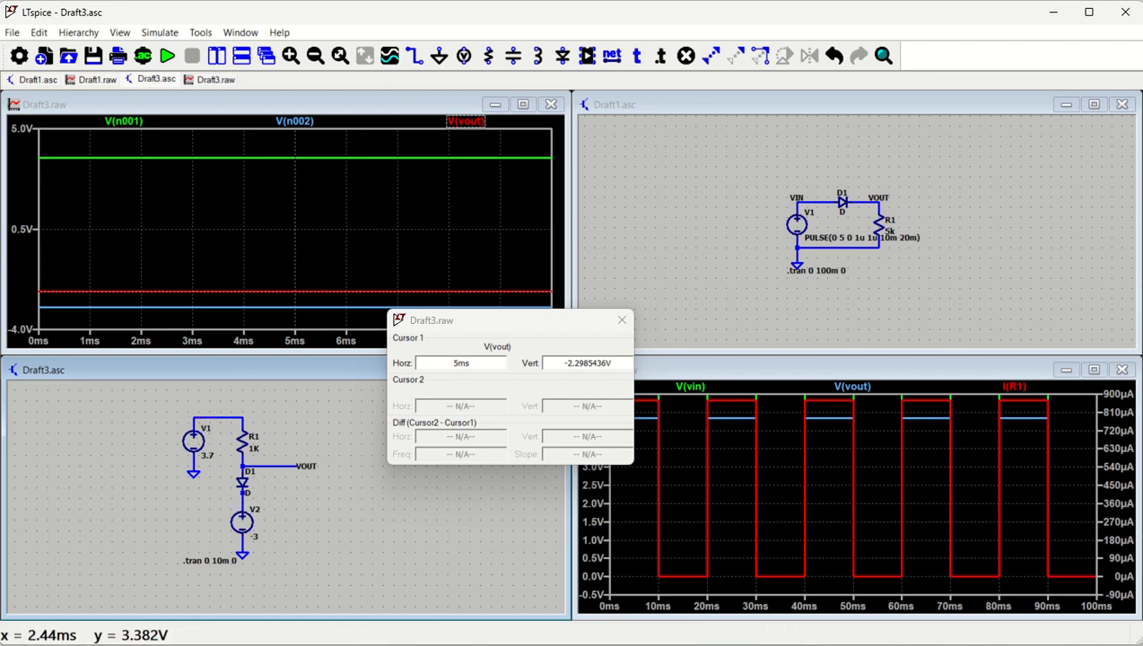
{"action": "left_click", "coordinate": [621, 321]}
{"action": "left_click", "coordinate": [460, 446]}
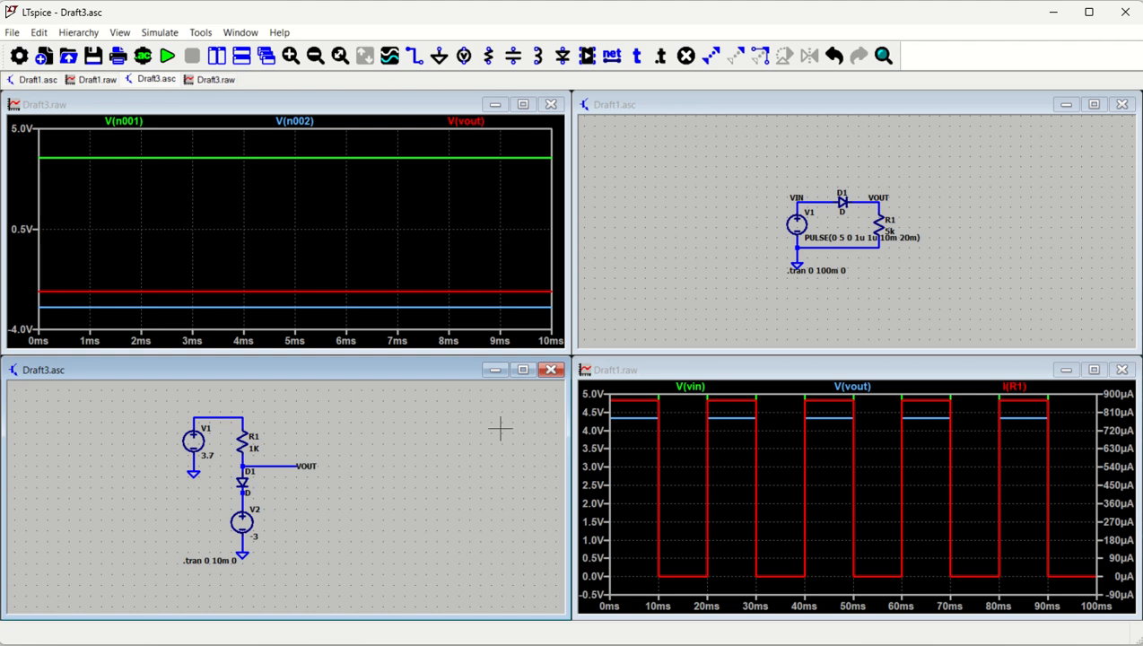
Close the Draft3 schematic with its changes saved, and open a new maximized schematic
{"action": "left_click", "coordinate": [552, 370]}
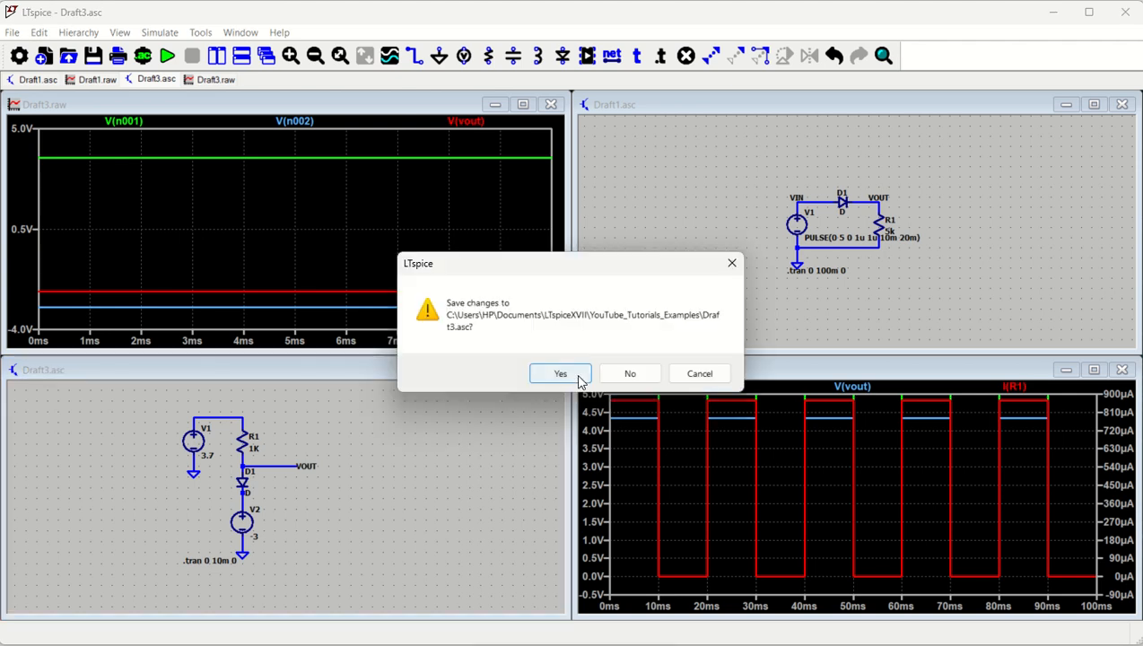
{"action": "left_click", "coordinate": [578, 381]}
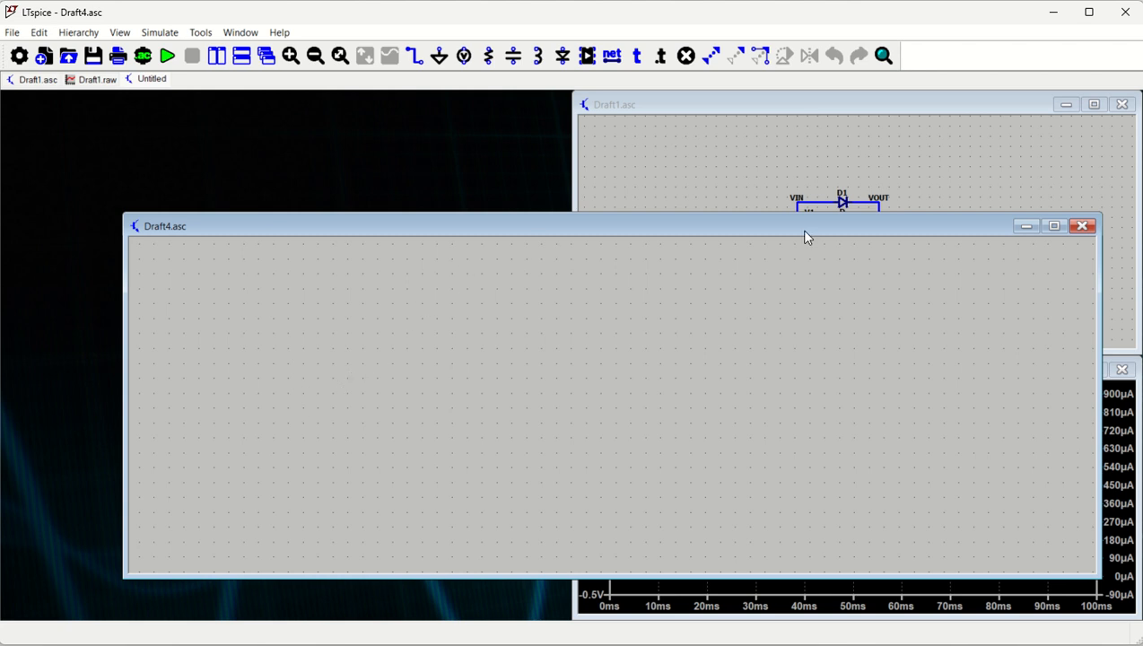
{"action": "left_click", "coordinate": [1055, 226]}
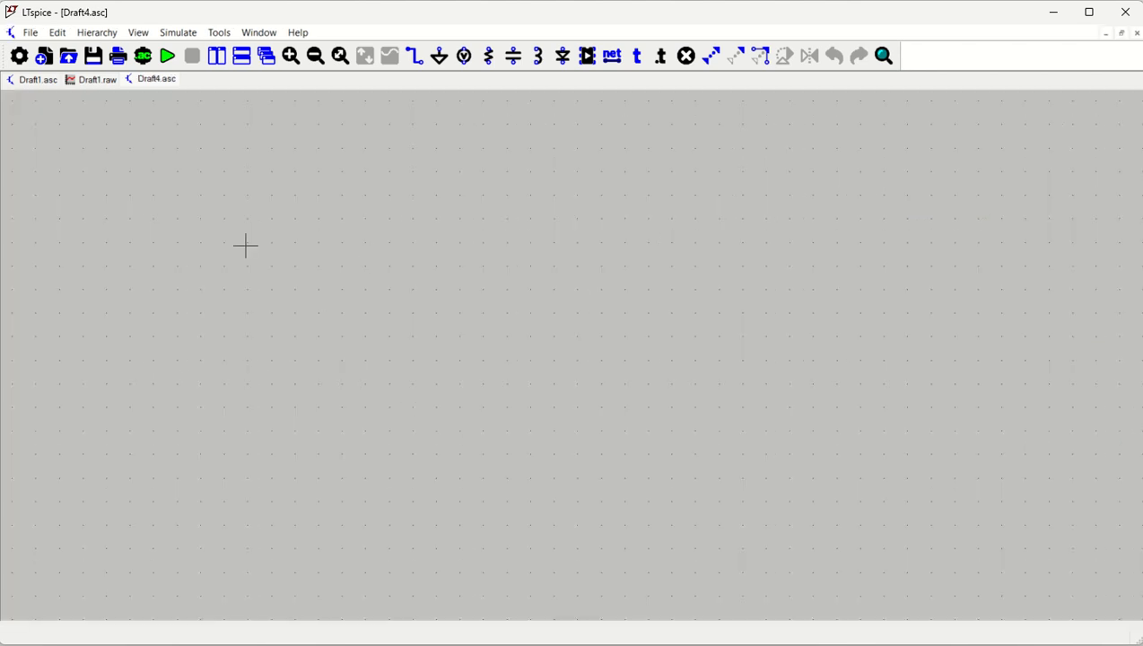
Place a vertical resistor R1, a horizontal resistor R2 to its upper left, and a voltage source V1 at the far left
{"action": "key", "text": "r"}
{"action": "left_click", "coordinate": [719, 396]}
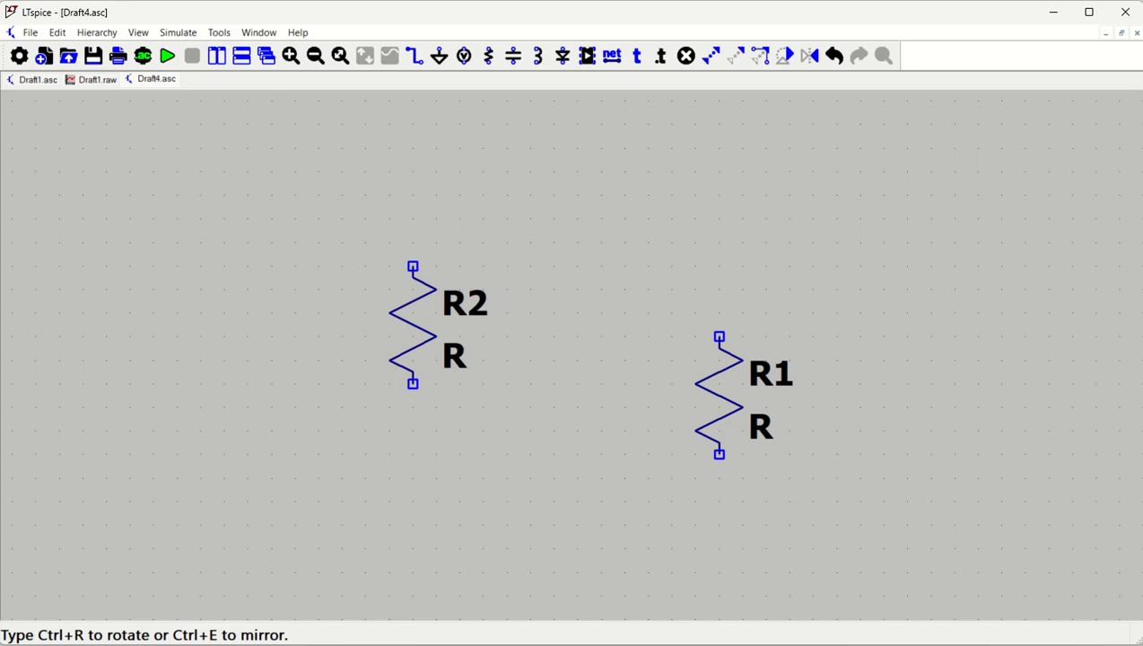
{"action": "key", "text": "ctrl+r"}
{"action": "left_click", "coordinate": [495, 290]}
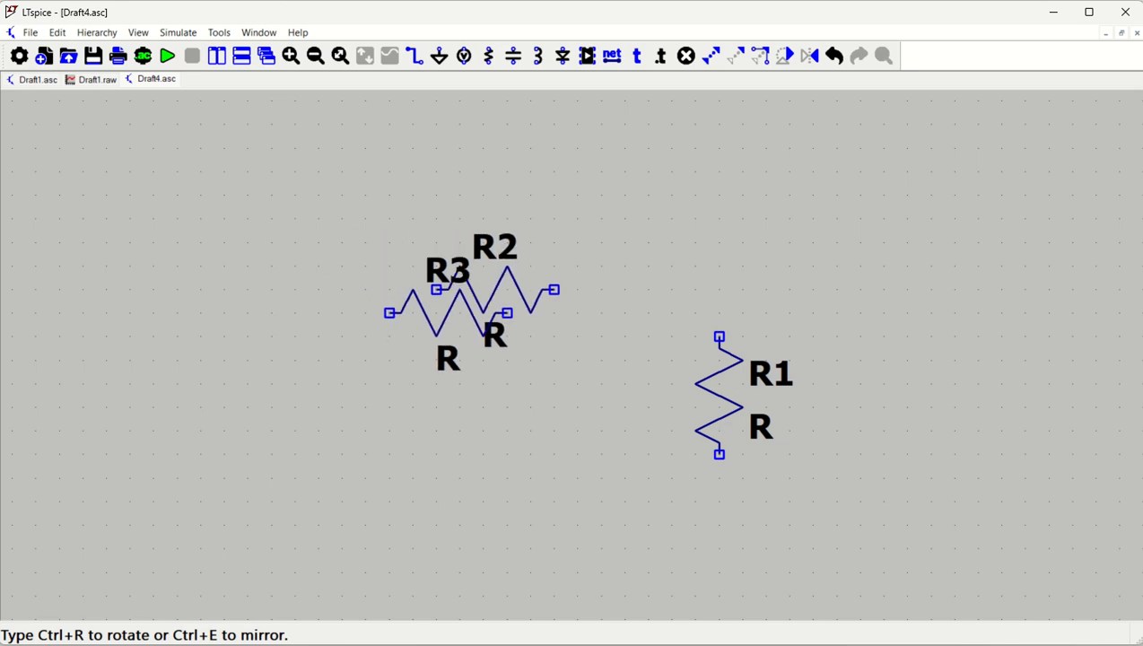
{"action": "key", "text": "v"}
{"action": "left_click", "coordinate": [247, 418]}
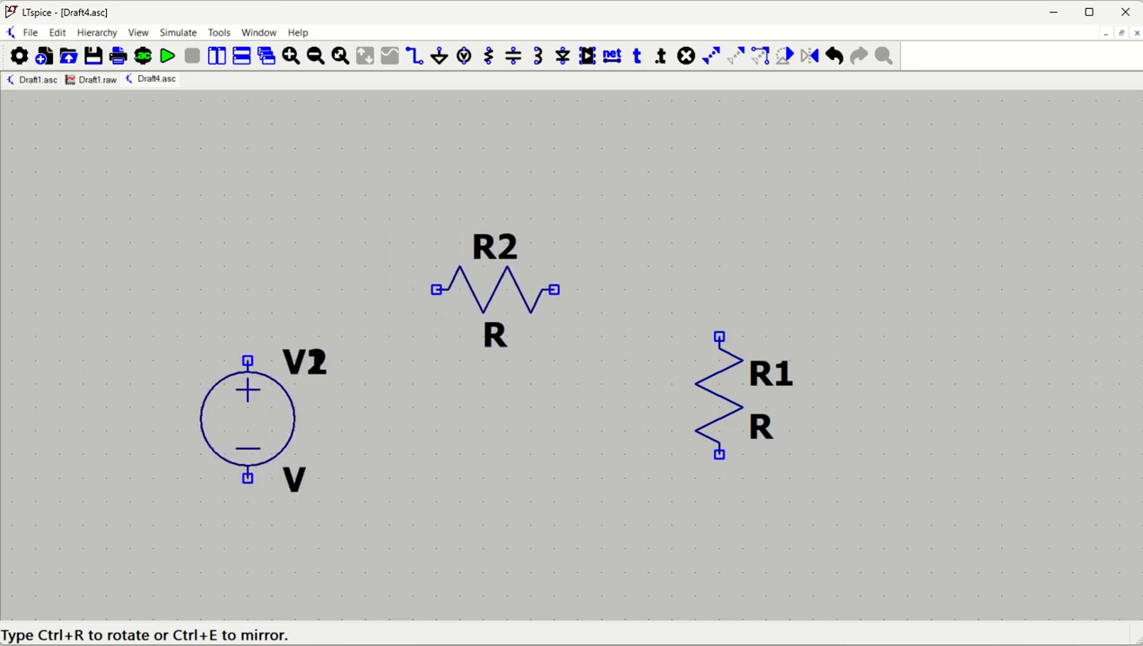
Place a diode horizontally above R2, rotated so its cathode faces right
{"action": "key", "text": "d"}
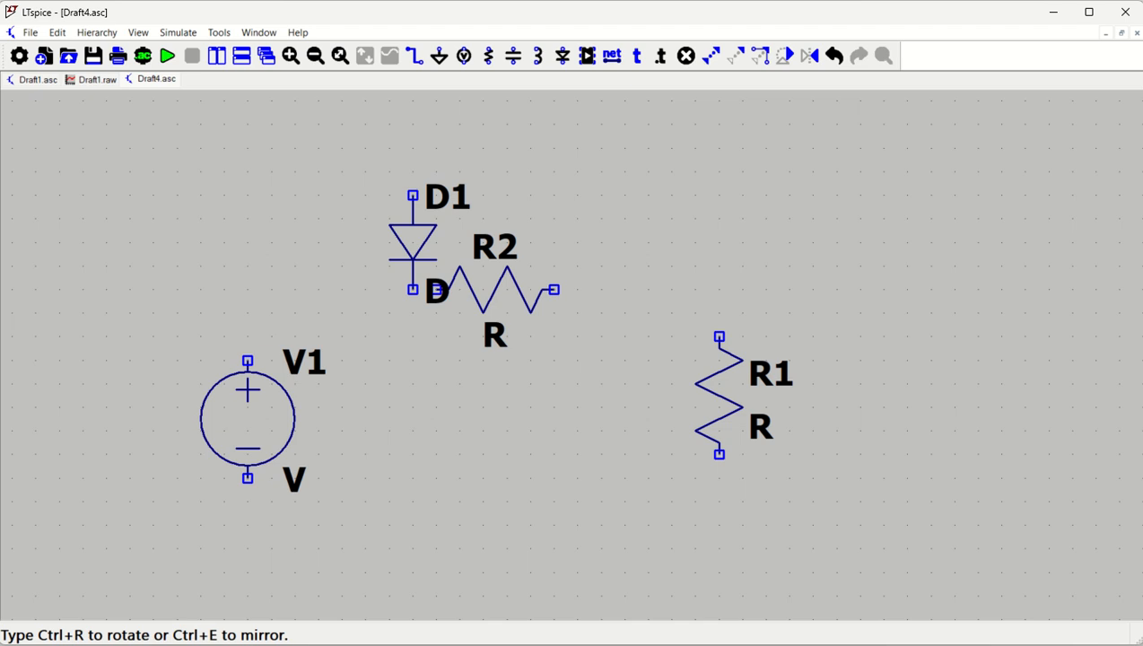
{"action": "key", "text": "ctrl+r"}
{"action": "key", "text": "ctrl+r"}
{"action": "key", "text": "ctrl+r"}
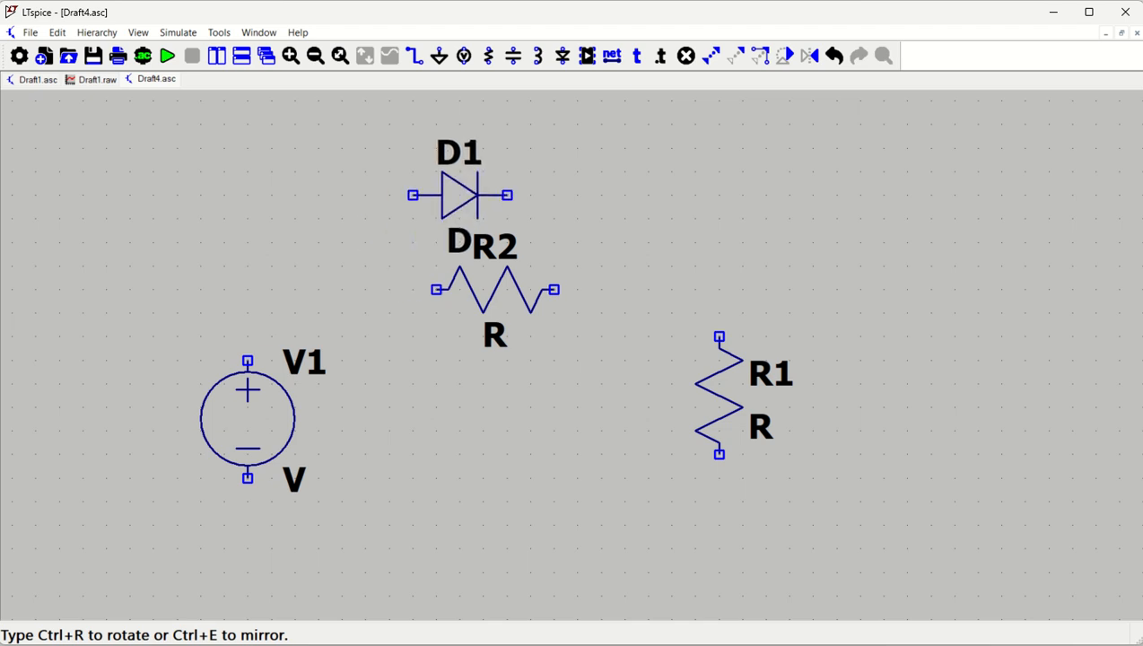
{"action": "left_click", "coordinate": [482, 148]}
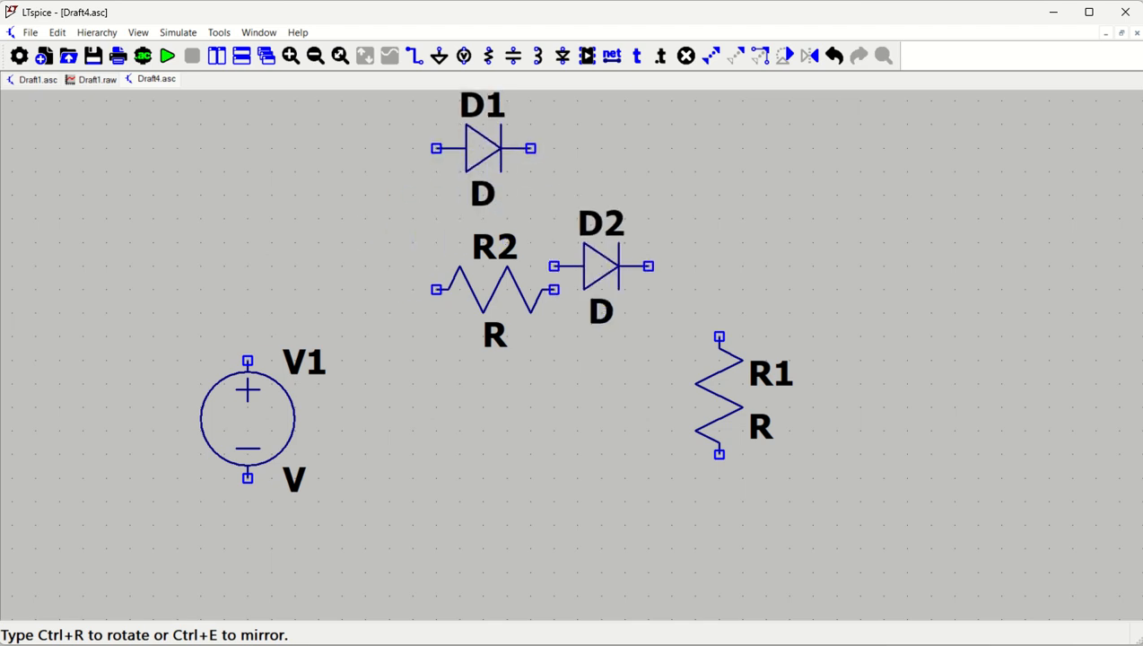
{"action": "key", "text": "Escape"}
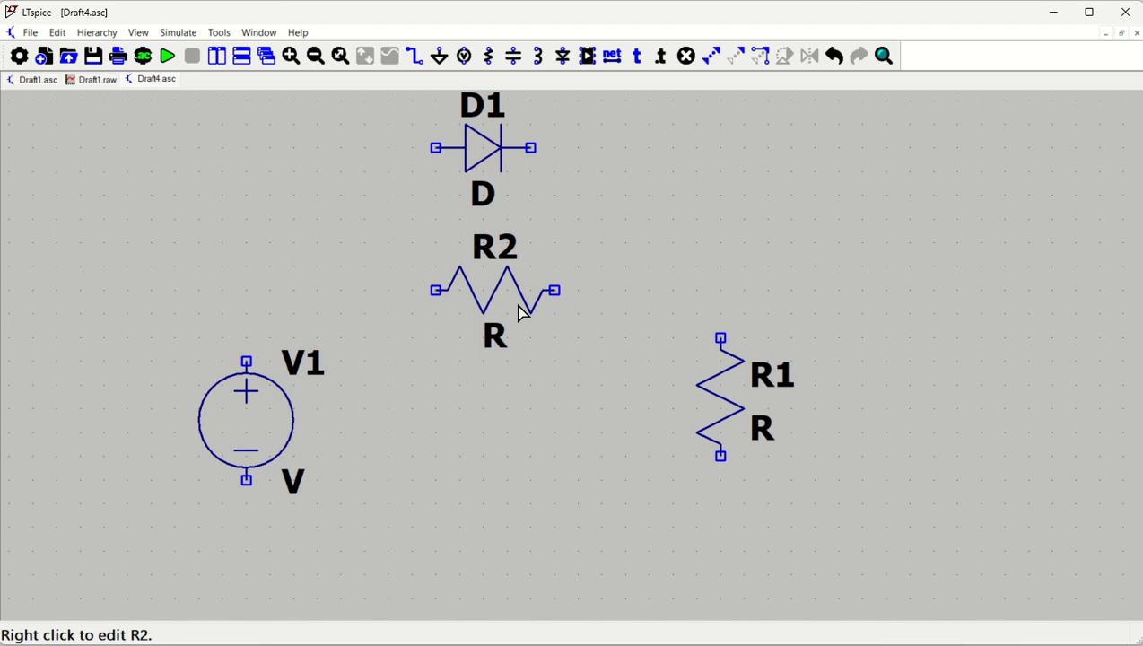
Place a ground below V1 and wire it to V1's negative terminal
{"action": "scroll", "coordinate": [523, 313], "scroll_direction": "down", "scroll_amount": 1}
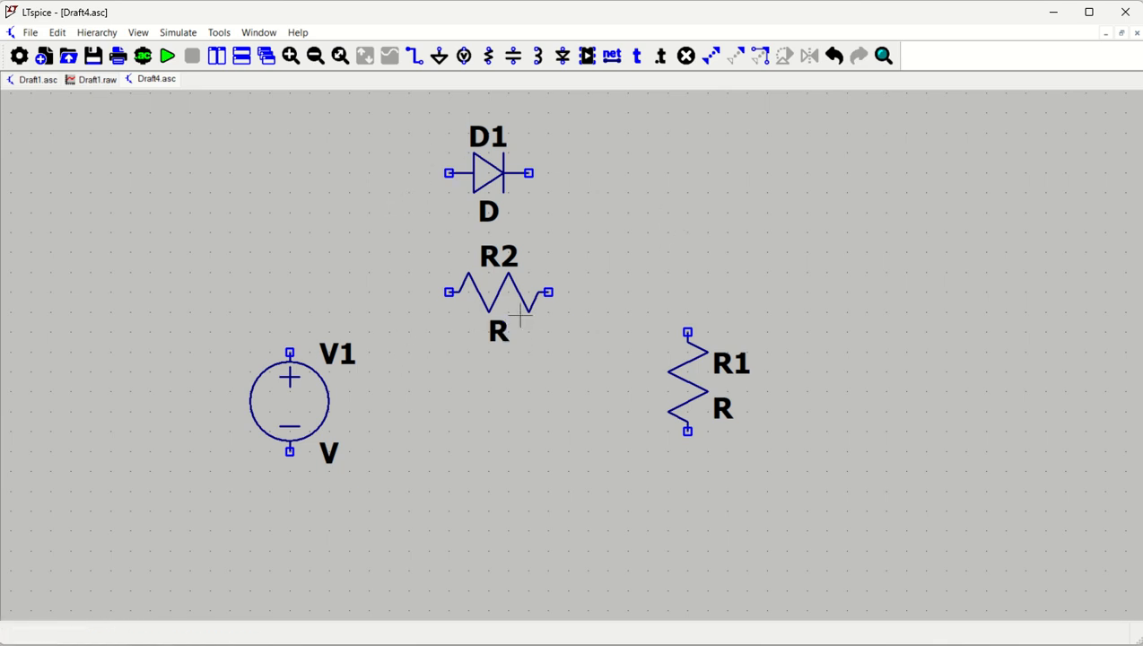
{"action": "key", "text": "g"}
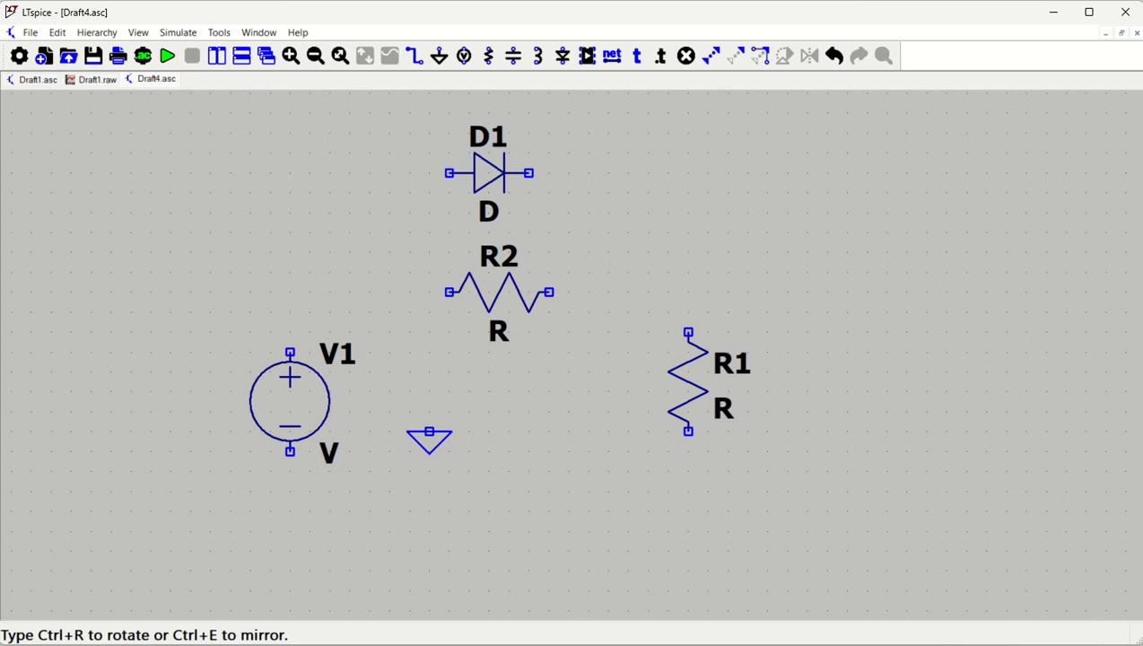
{"action": "left_click", "coordinate": [290, 532]}
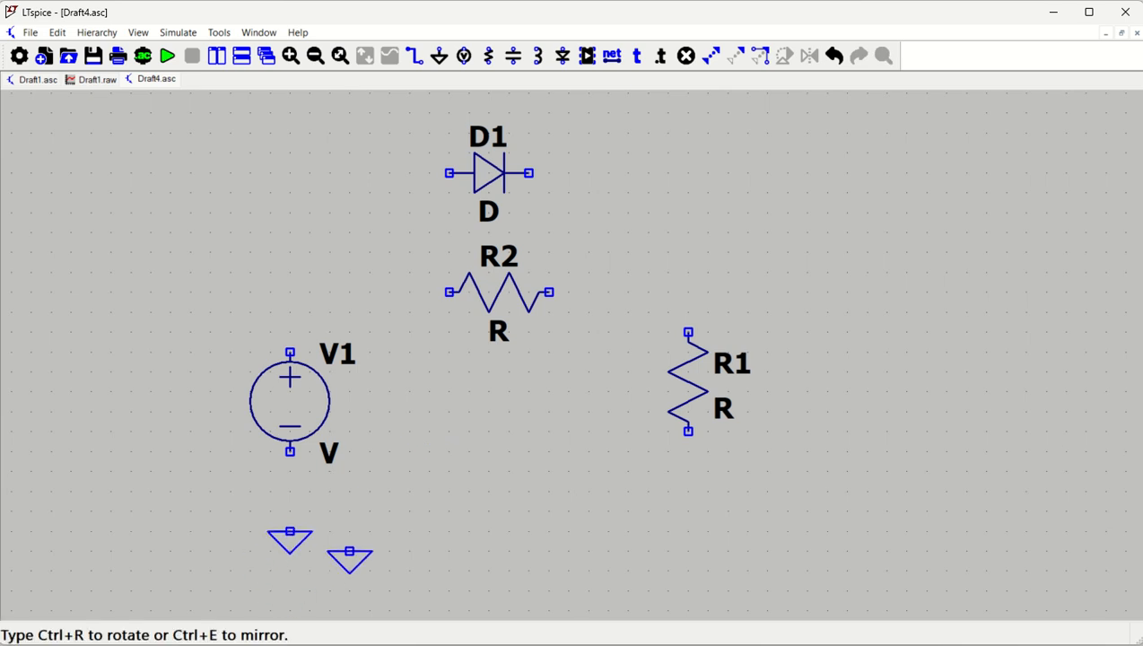
{"action": "key", "text": "F3"}
{"action": "left_click", "coordinate": [290, 532]}
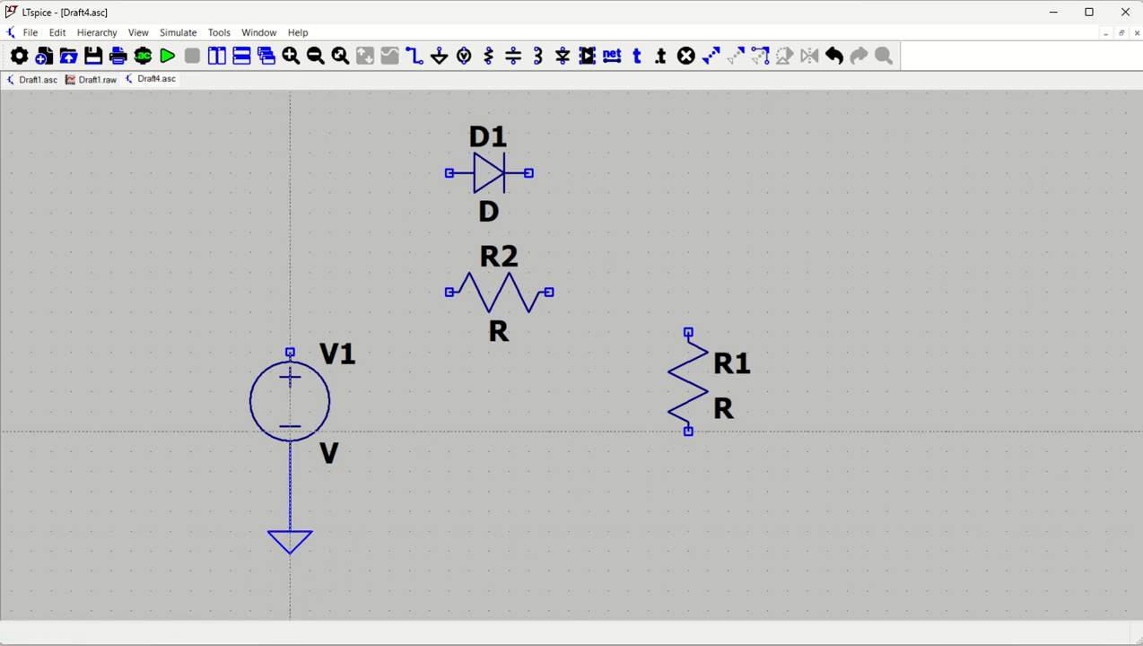
{"action": "left_click", "coordinate": [290, 432]}
Wire V1's positive terminal to R2's left end and R2's right end to the top of R1
{"action": "left_click", "coordinate": [290, 352]}
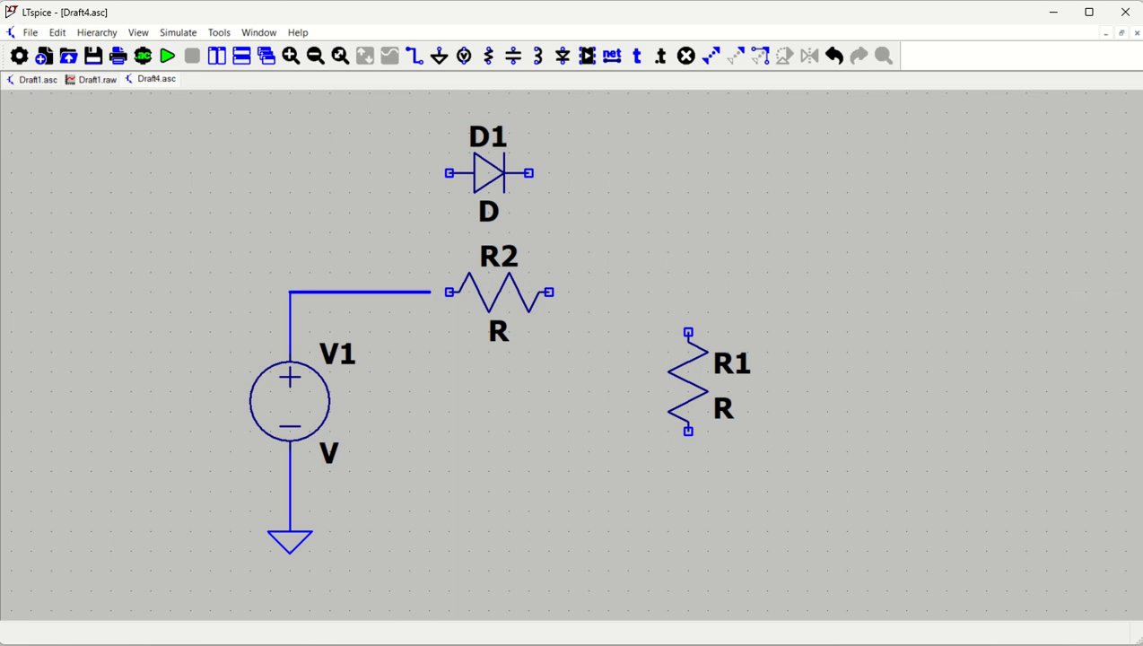
{"action": "left_click", "coordinate": [449, 291]}
{"action": "left_click", "coordinate": [549, 292]}
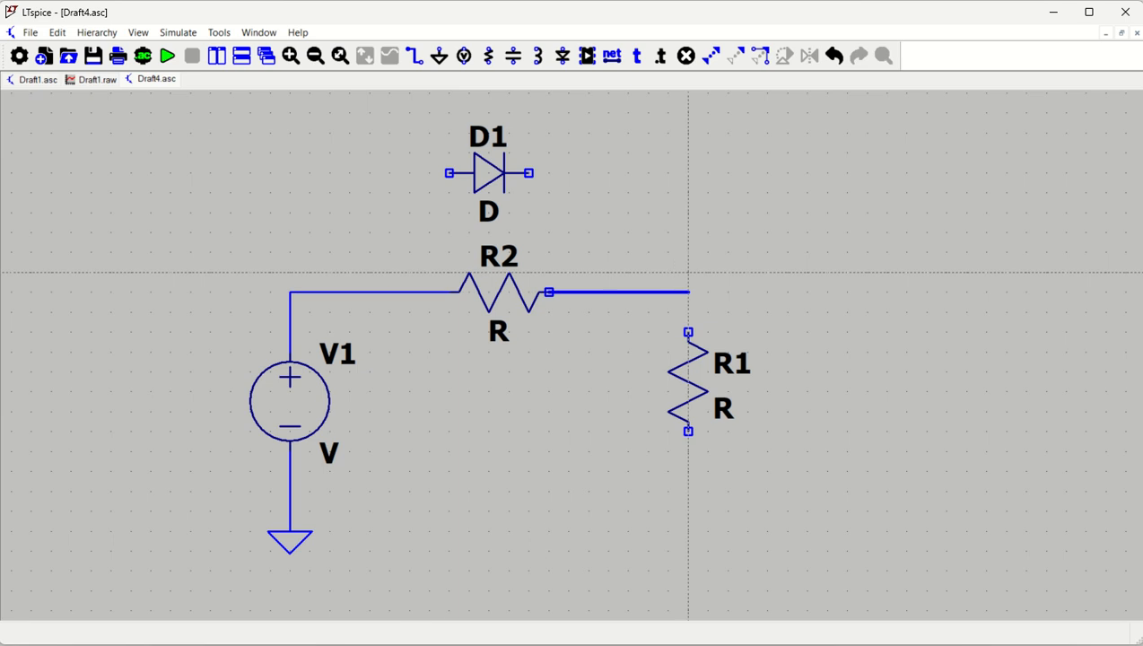
{"action": "left_click", "coordinate": [688, 332]}
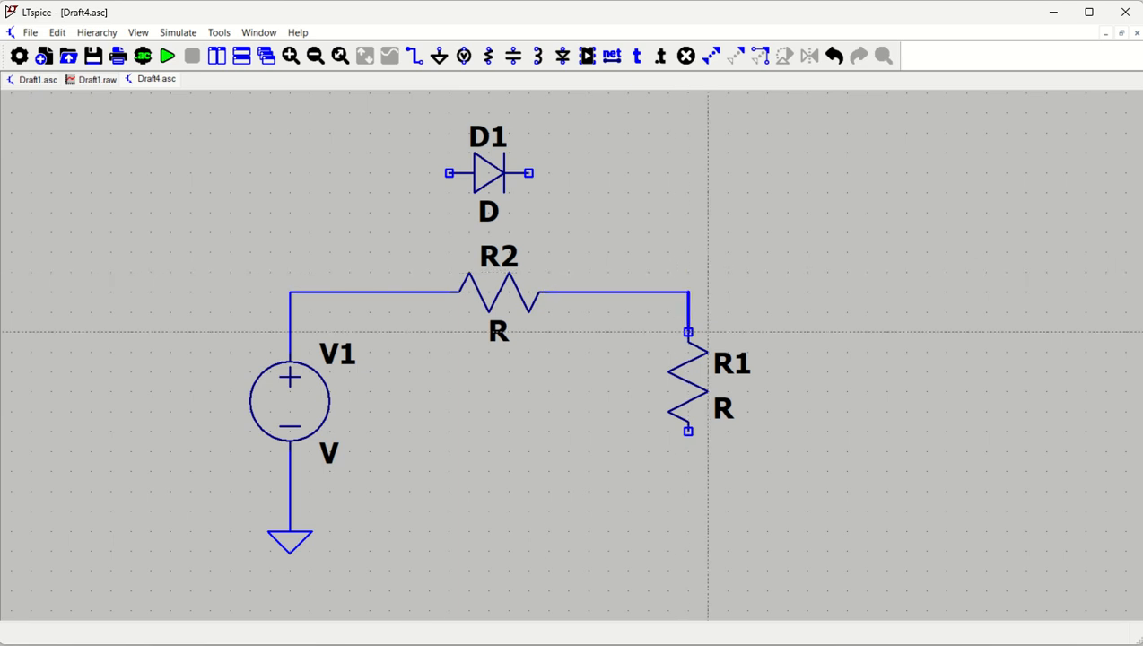
Wire the bottom of R1 back to the wire between V1's negative terminal and ground
{"action": "left_click", "coordinate": [688, 431]}
{"action": "left_click", "coordinate": [688, 490]}
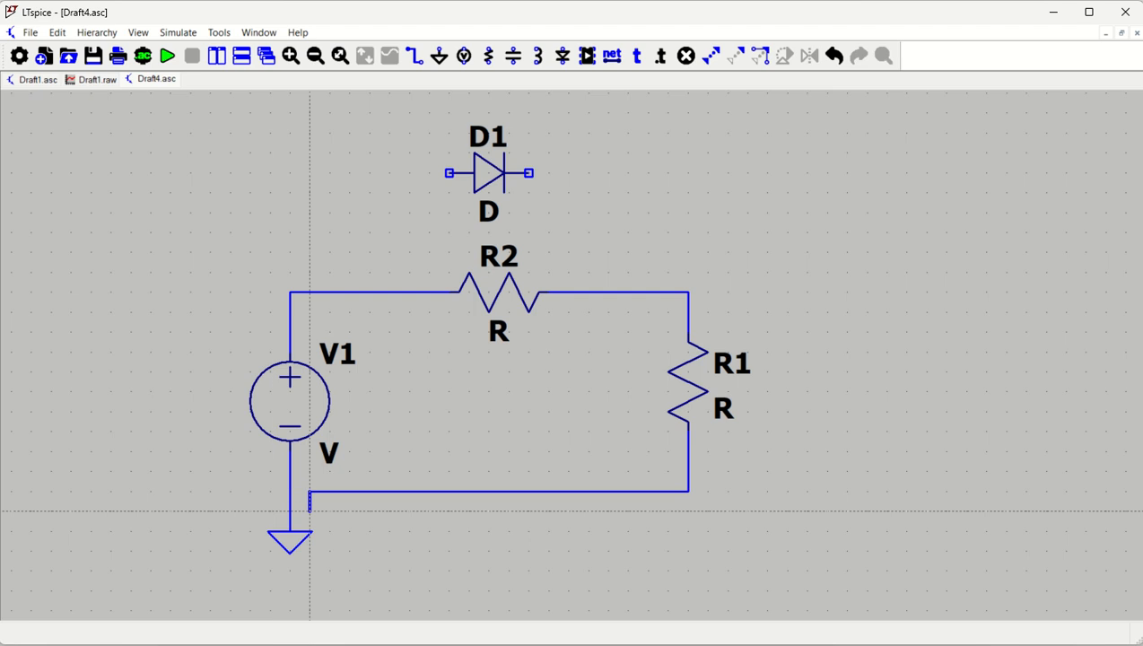
{"action": "left_click", "coordinate": [290, 491]}
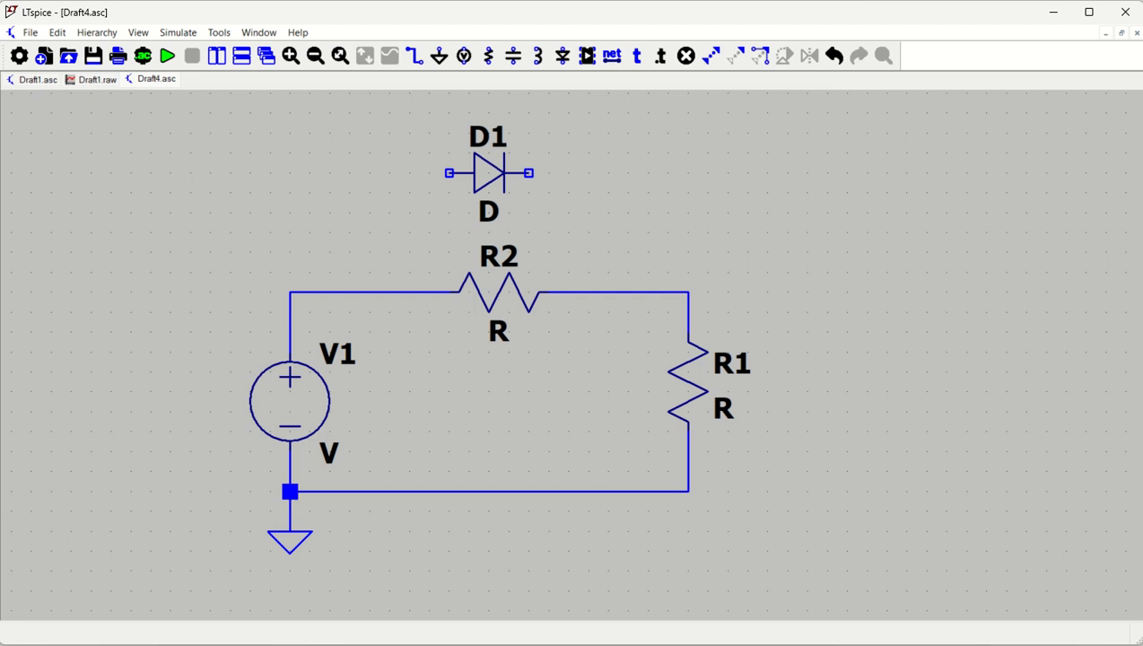
Wire diode D1 in parallel with R2, from V1's positive node to the junction of R2 and R1
{"action": "left_click", "coordinate": [290, 291]}
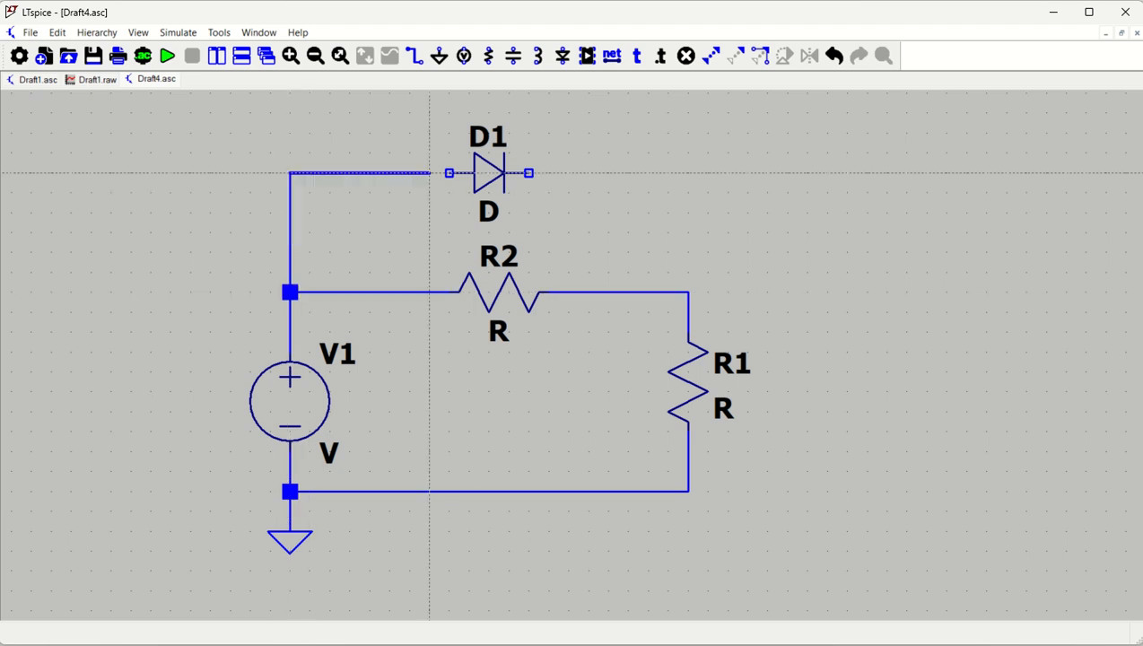
{"action": "left_click", "coordinate": [448, 172]}
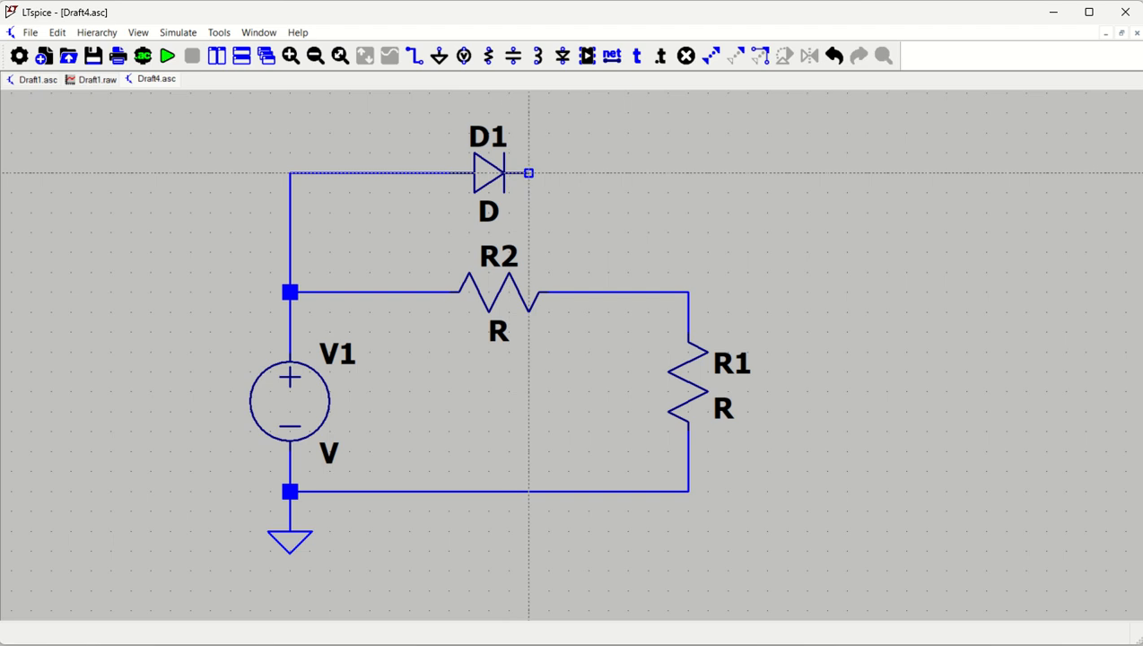
{"action": "left_click", "coordinate": [529, 172]}
{"action": "left_click", "coordinate": [688, 292]}
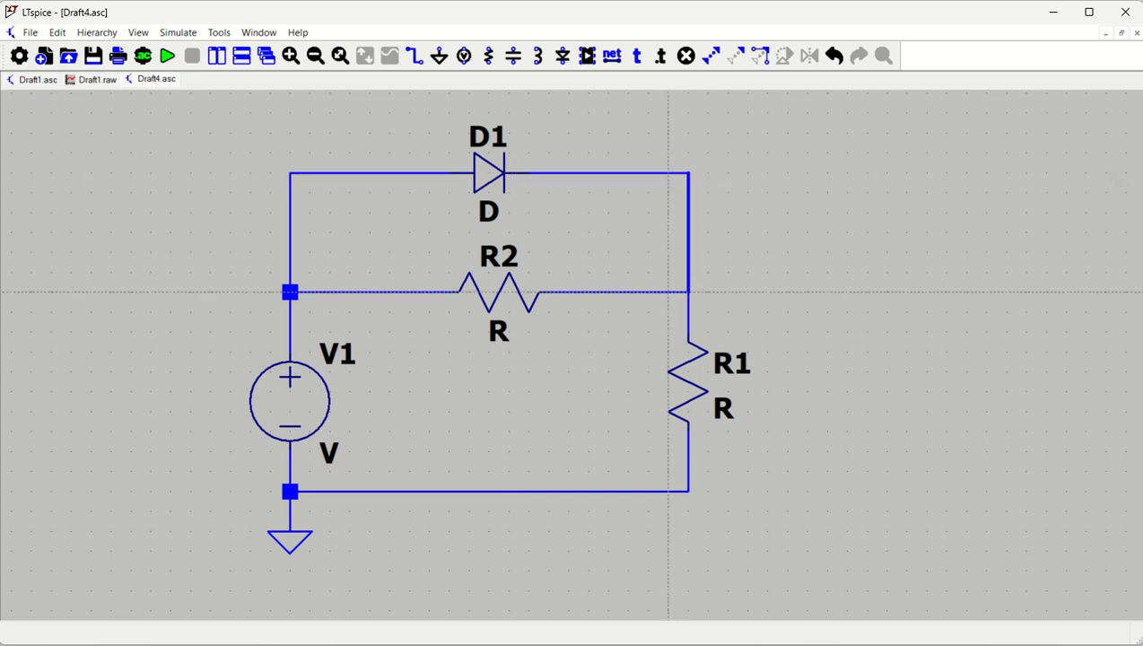
{"action": "key", "text": "Escape"}
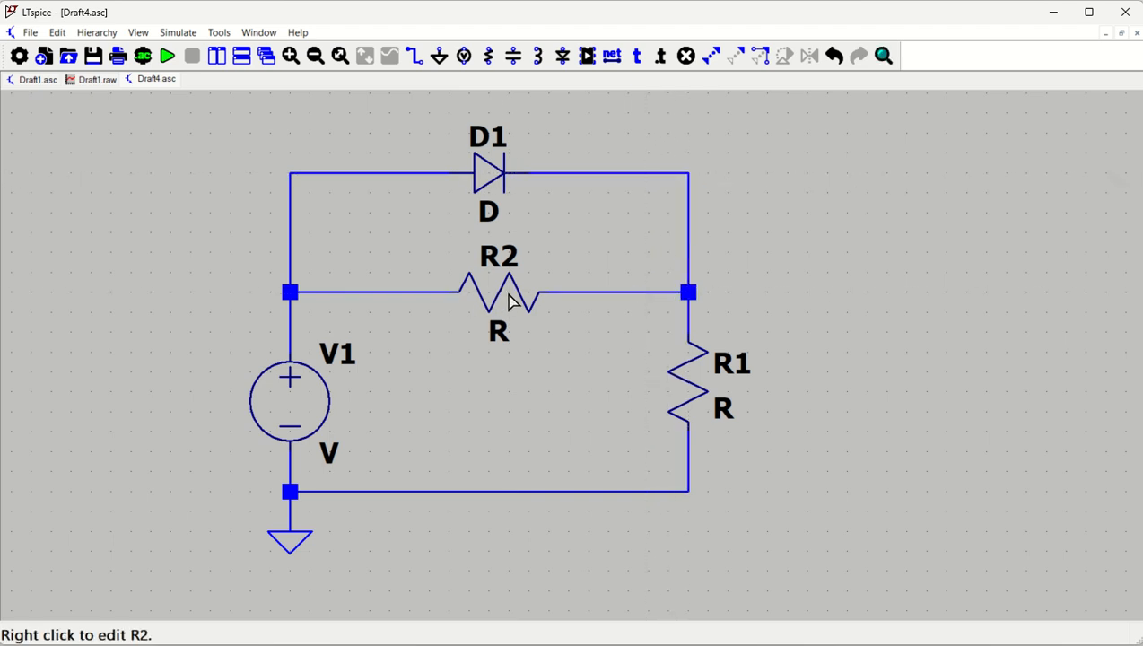
Set R2 to 2K, R1 to 6K and the DC value of source V1 to 2V
{"action": "right_click", "coordinate": [511, 302]}
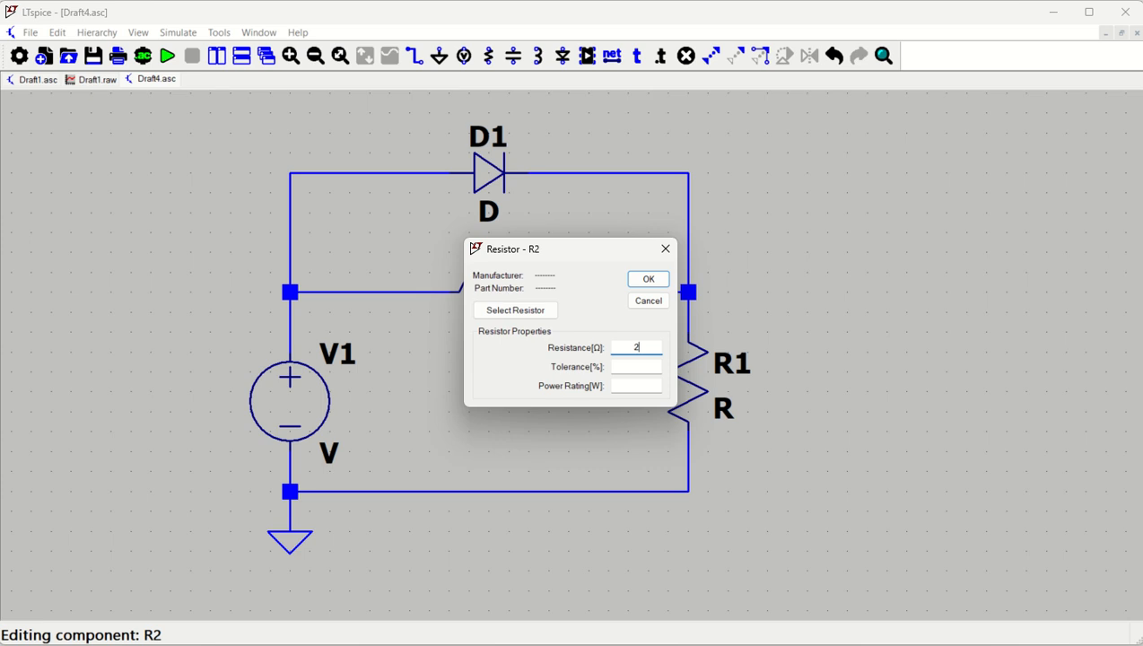
{"action": "key", "text": "Return"}
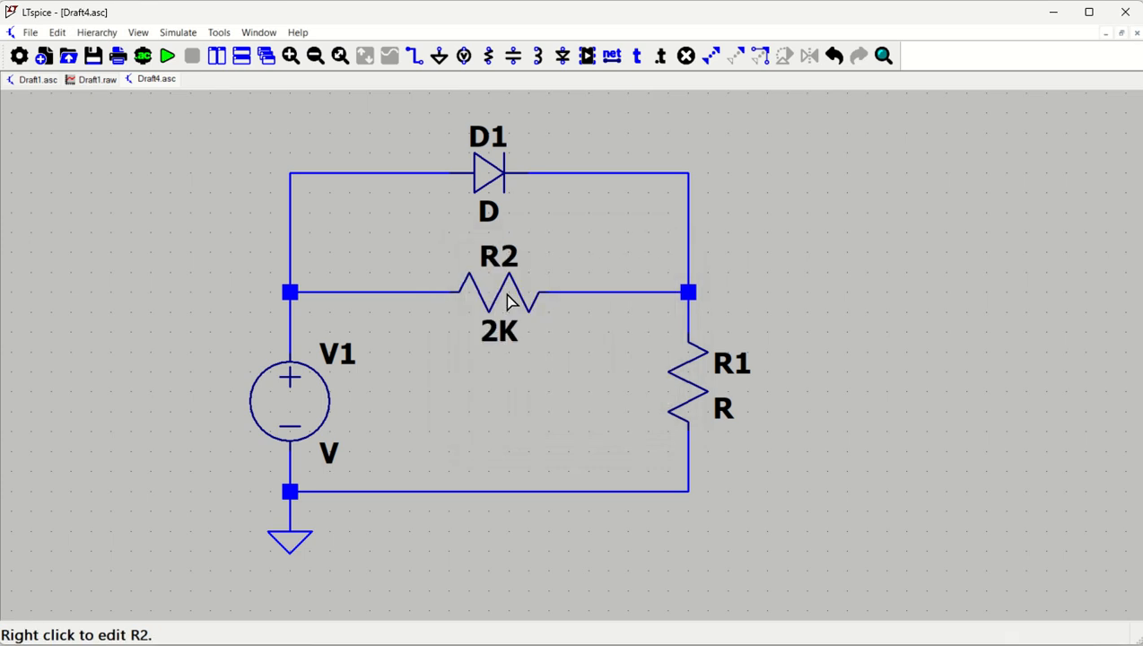
{"action": "right_click", "coordinate": [688, 377]}
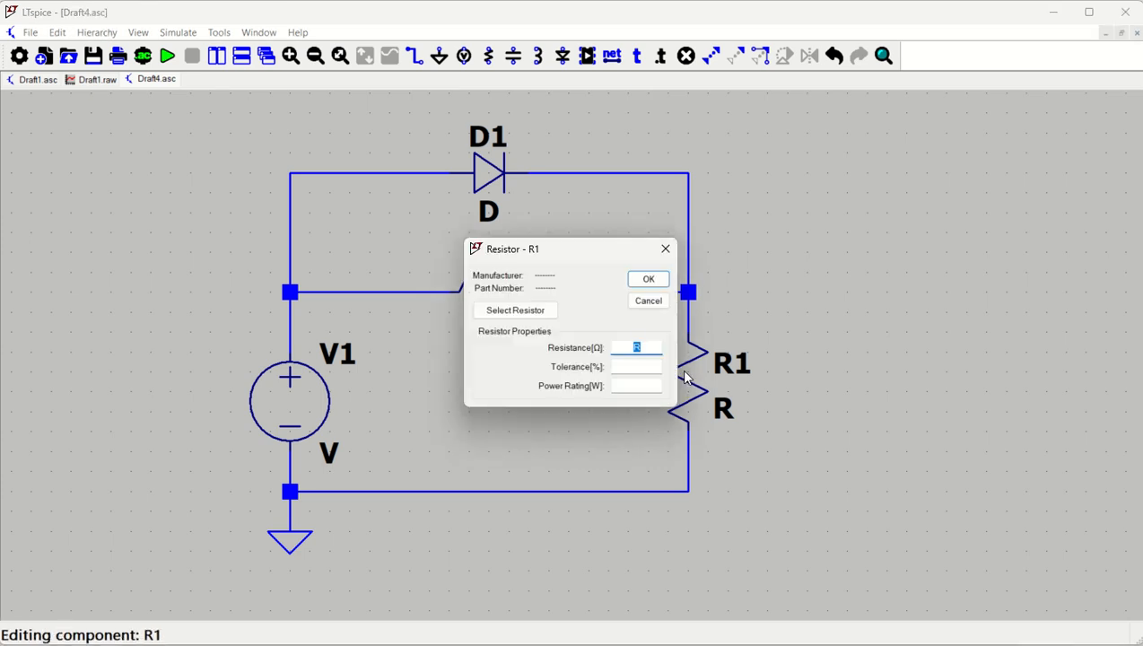
{"action": "key", "text": "Return"}
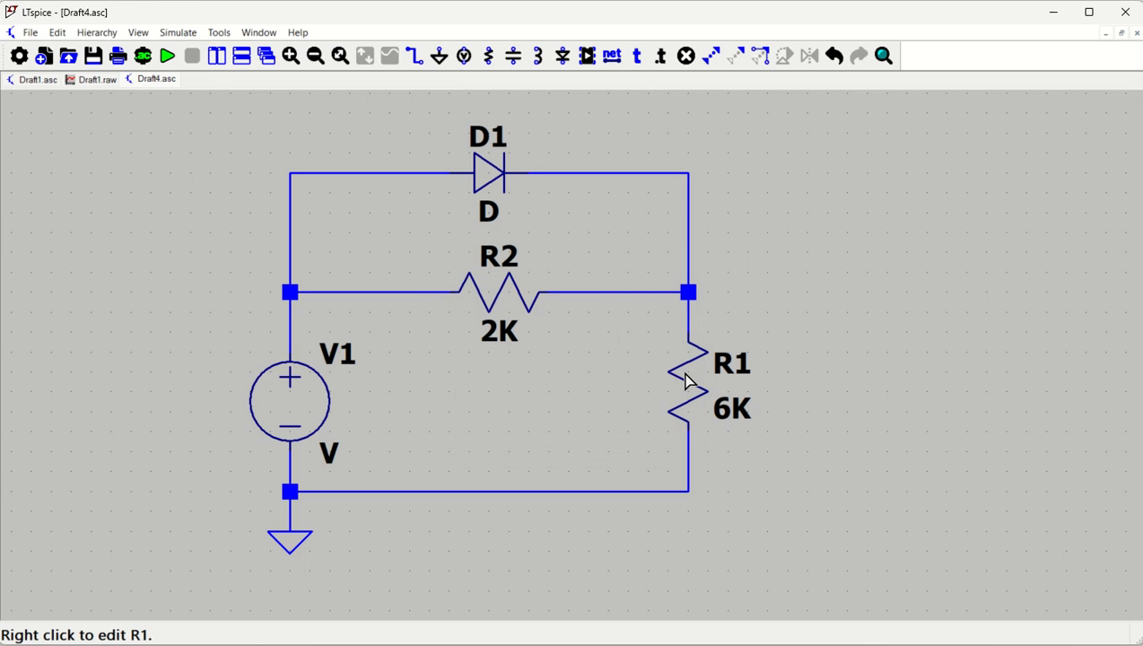
{"action": "right_click", "coordinate": [300, 388]}
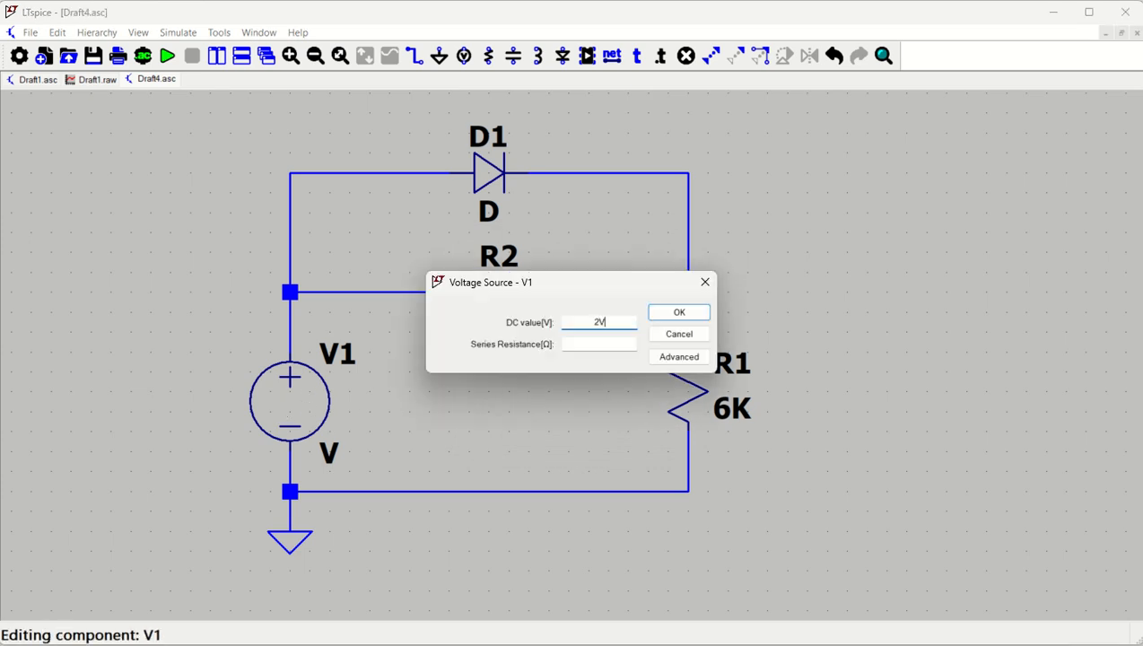
{"action": "key", "text": "Return"}
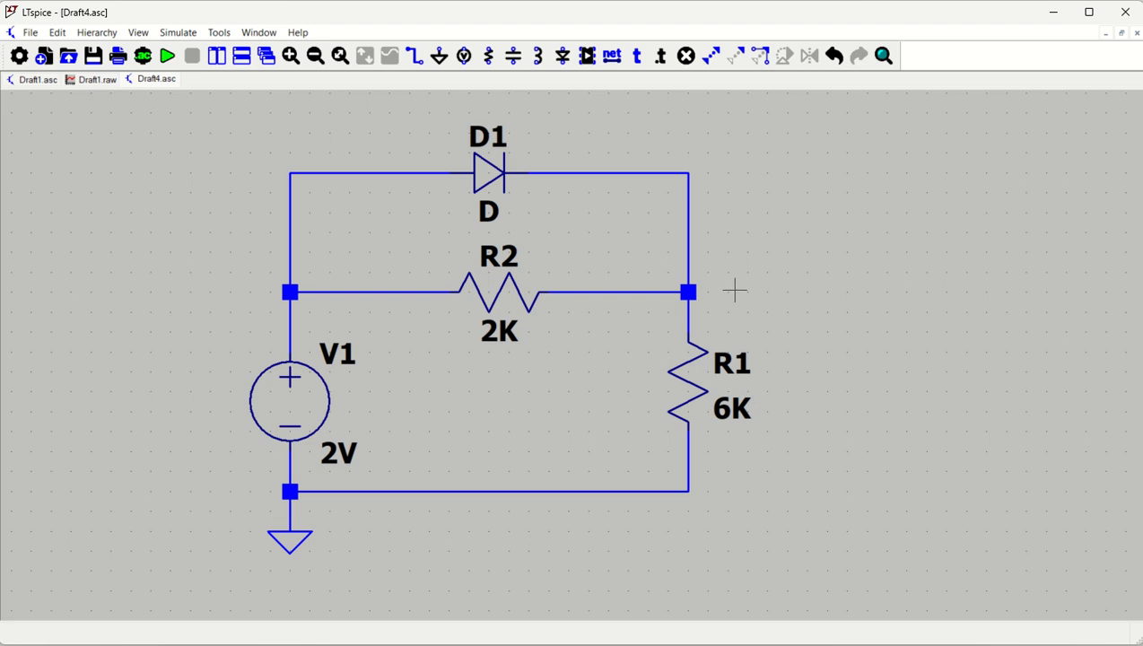
Label the node at D1's cathode VOUT and the node at D1's anode VIN
{"action": "key", "text": "F4"}
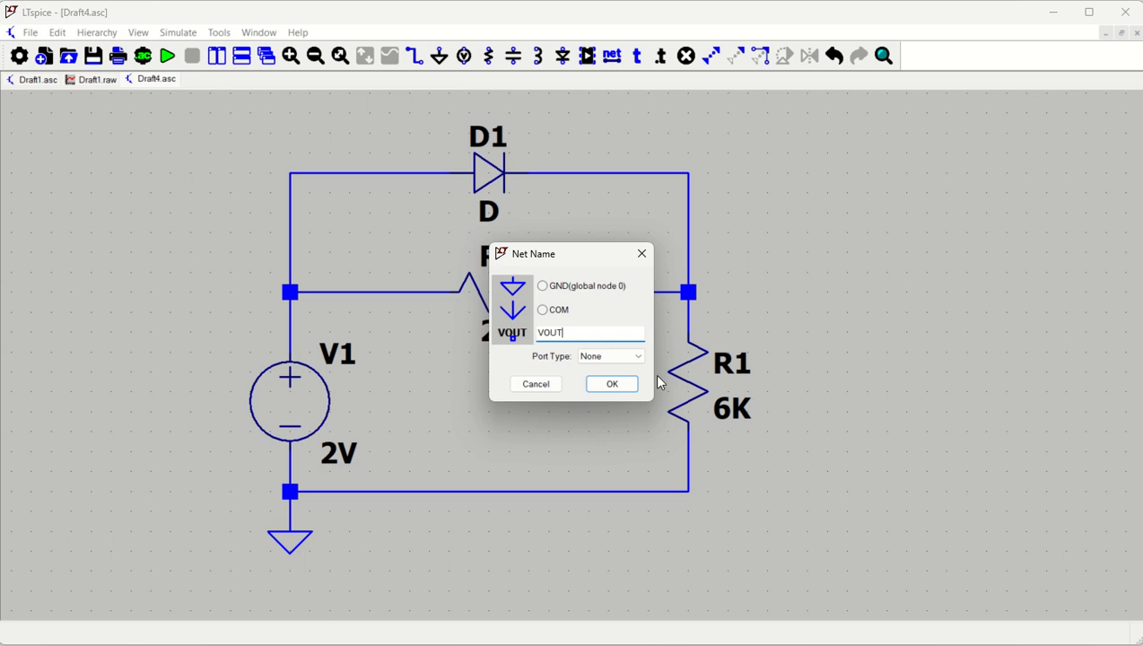
{"action": "left_click", "coordinate": [612, 384]}
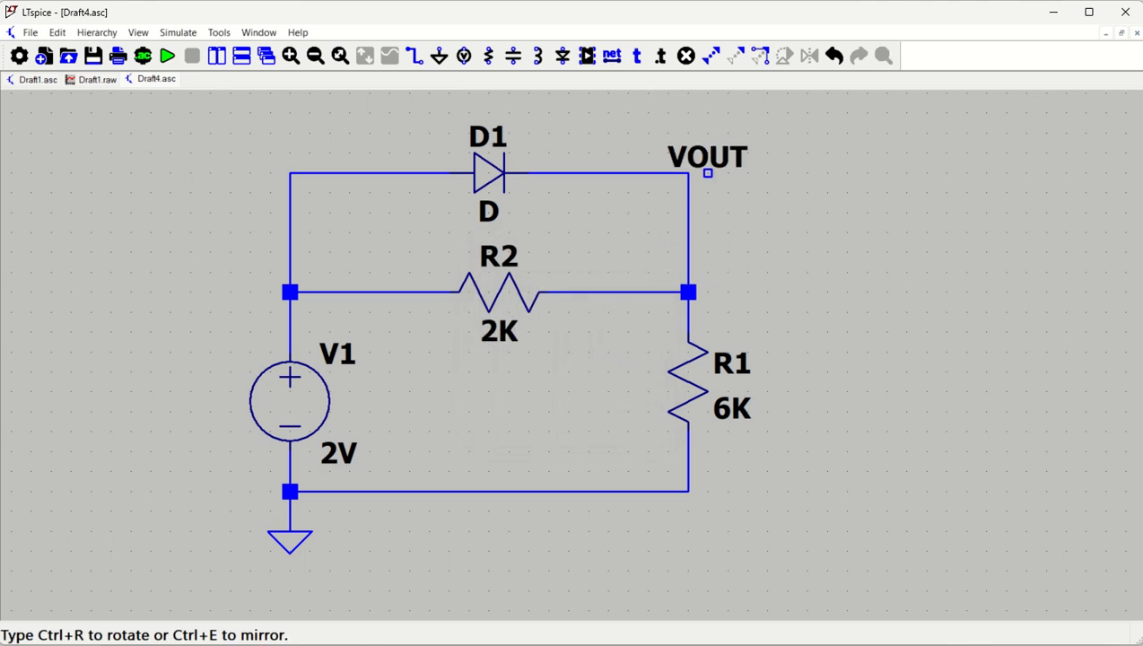
{"action": "left_click", "coordinate": [688, 172]}
{"action": "left_click", "coordinate": [288, 170]}
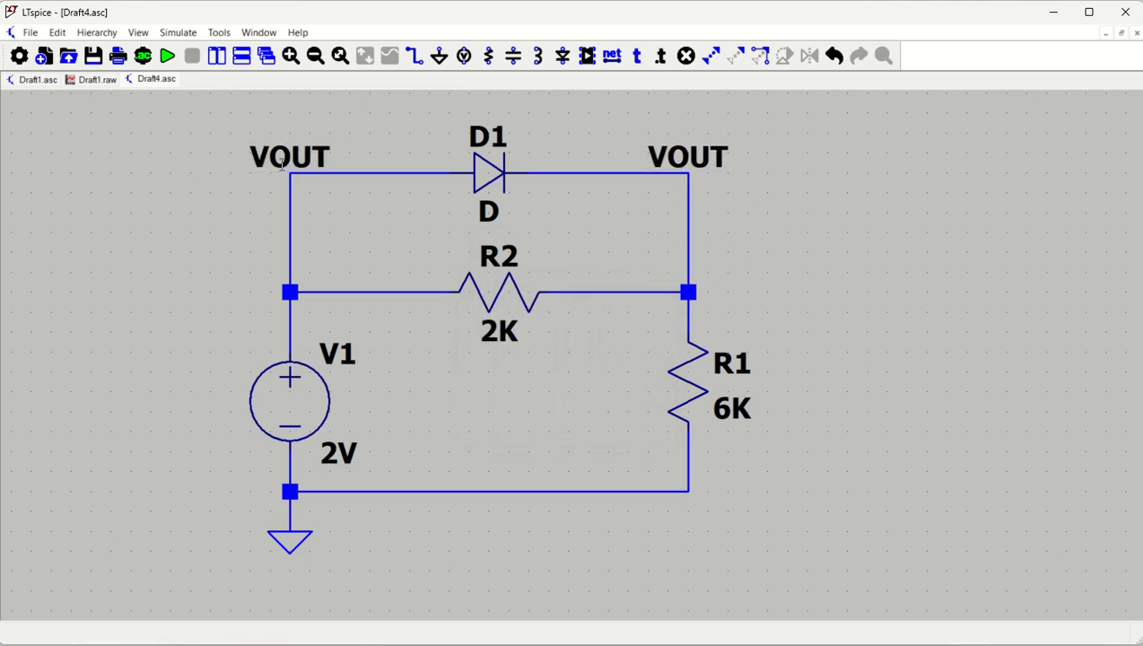
{"action": "right_click", "coordinate": [281, 168]}
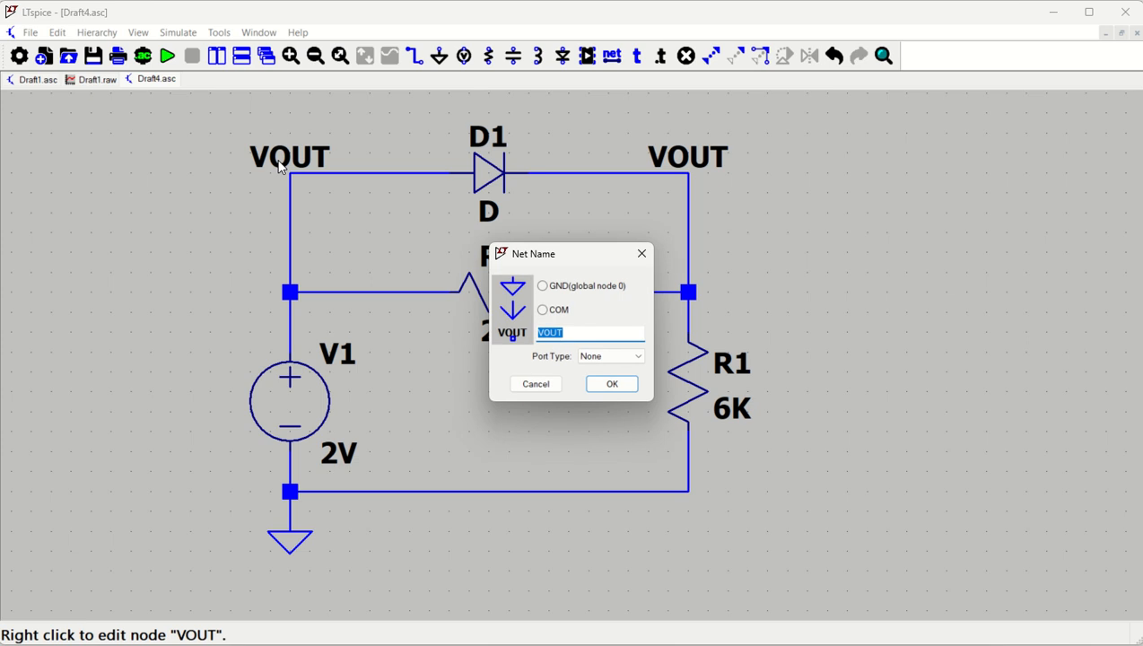
{"action": "type", "text": "VIN"}
{"action": "key", "text": "Return"}
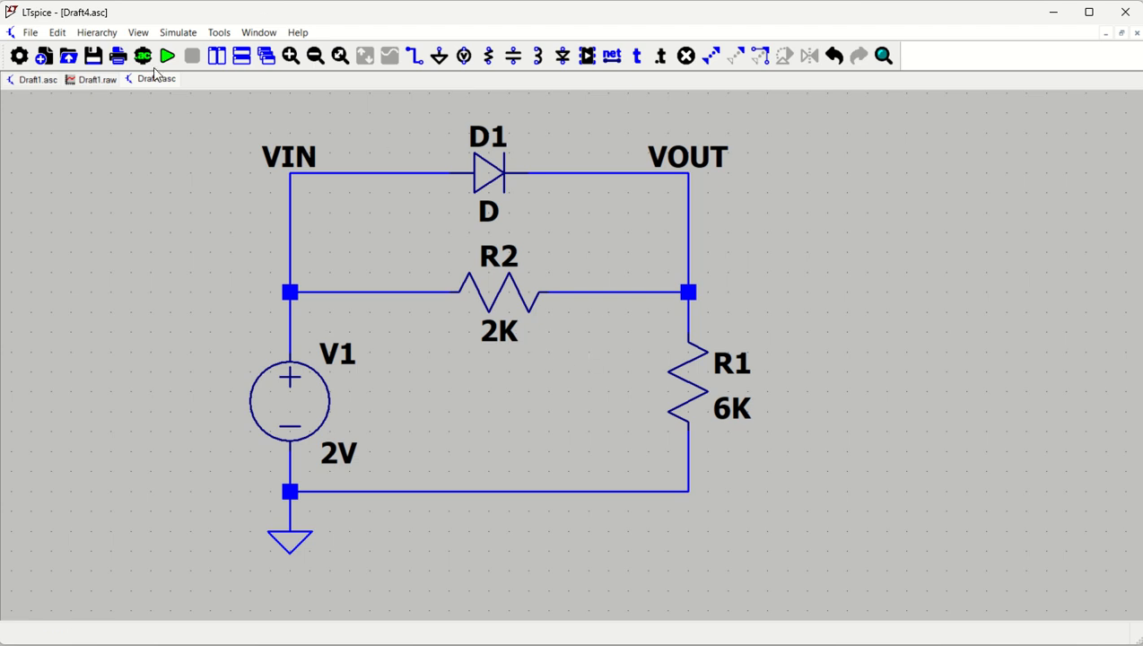
Run a transient simulation with a stop time of 10m, saving data from 0, and plot the VIN and VOUT voltages
{"action": "left_click", "coordinate": [167, 57]}
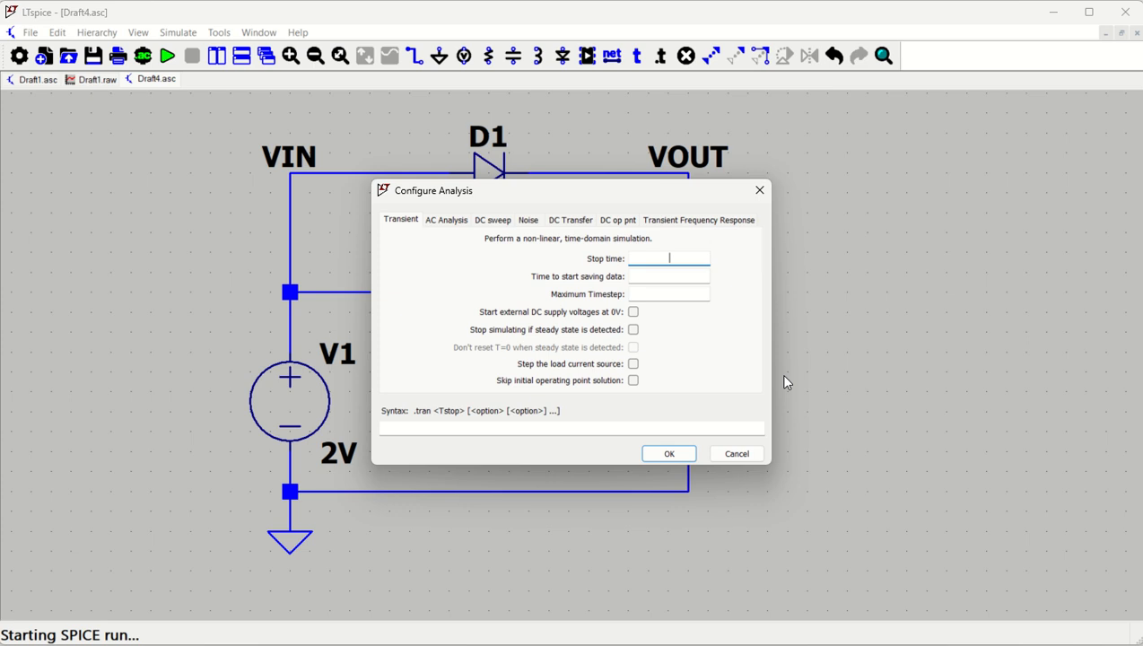
{"action": "type", "text": "10m"}
{"action": "key", "text": "Tab"}
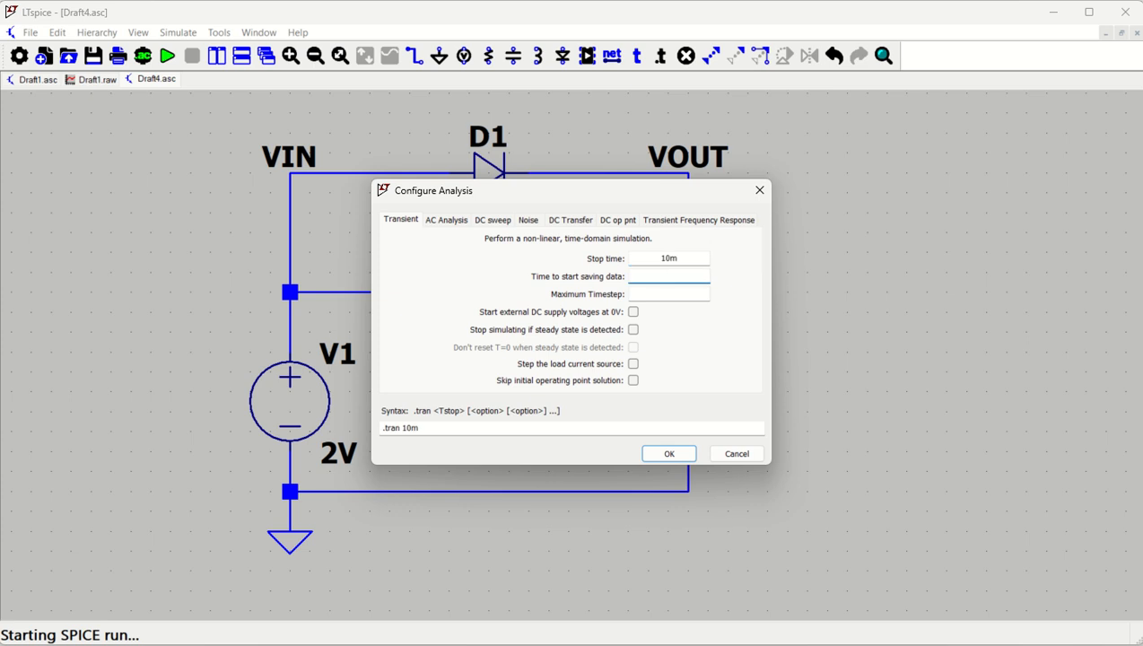
{"action": "type", "text": "0"}
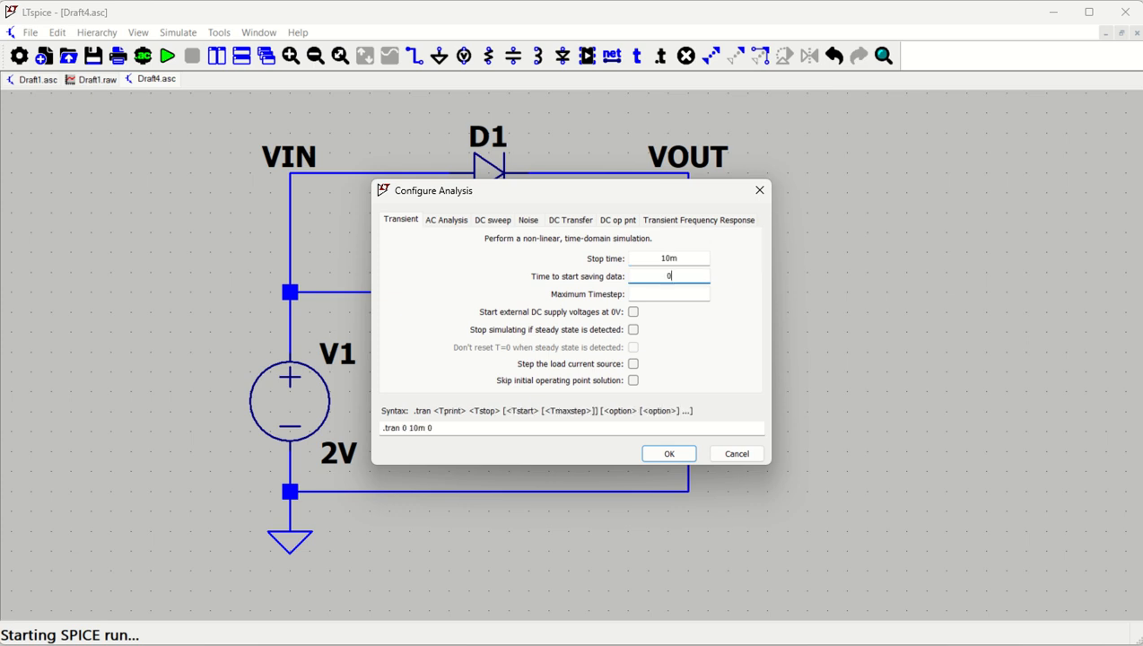
{"action": "left_click", "coordinate": [670, 456]}
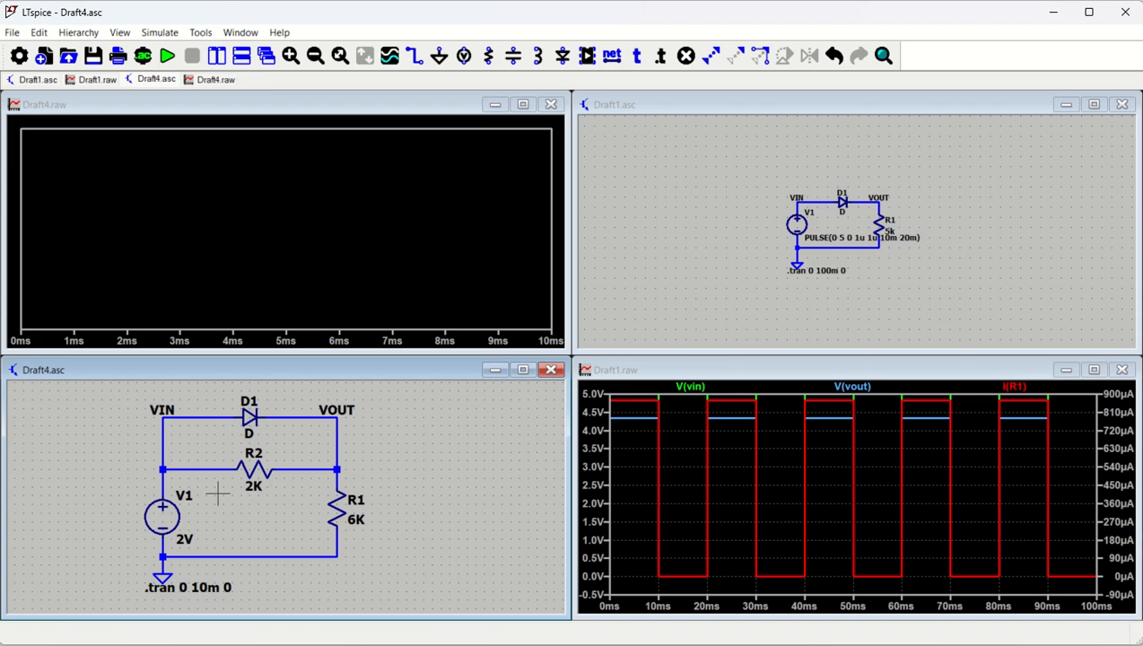
{"action": "left_click", "coordinate": [163, 446]}
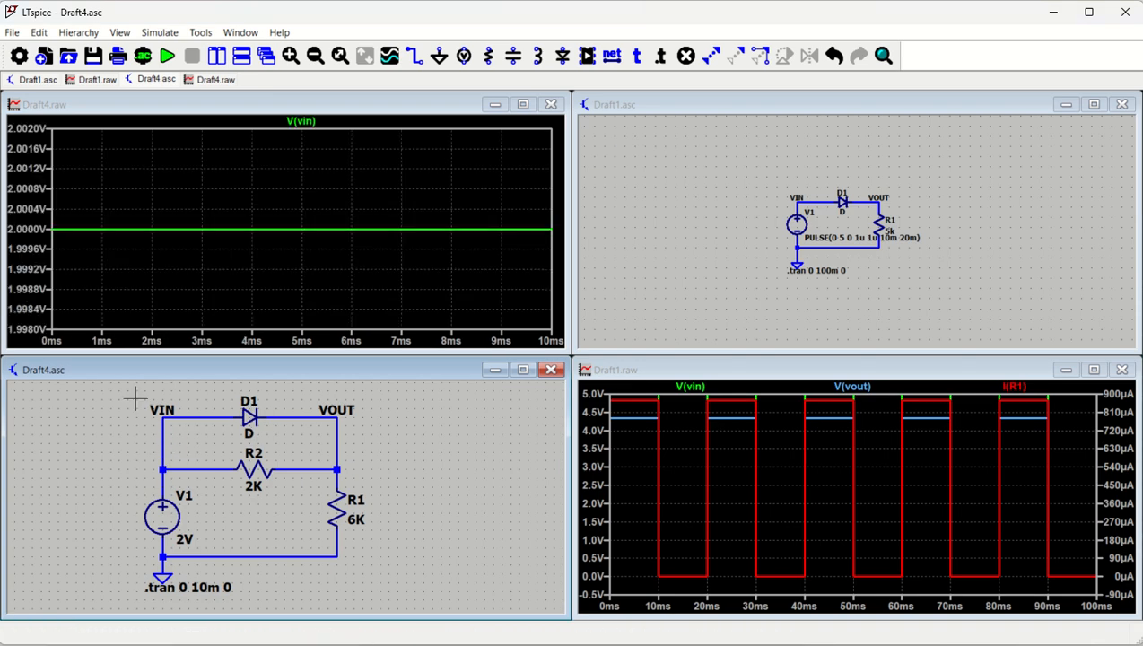
{"action": "left_click", "coordinate": [342, 459]}
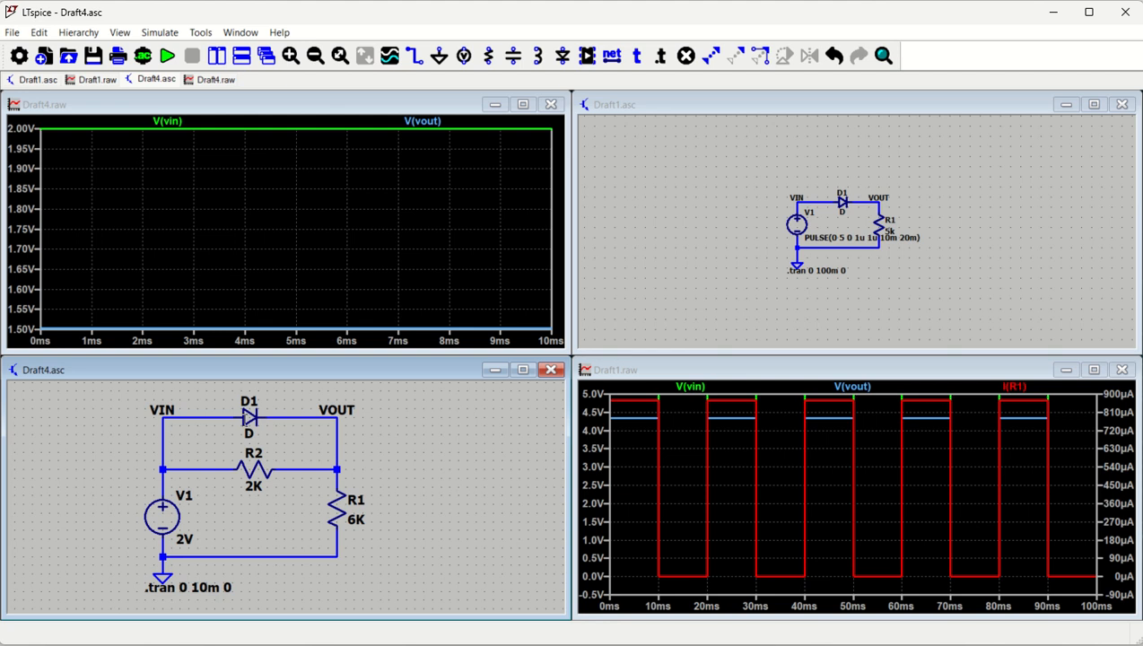
Delete diode D1, plot only the VOUT voltage, and undo the diode's deletion
{"action": "key", "text": "Delete"}
{"action": "left_click", "coordinate": [249, 417]}
{"action": "left_click", "coordinate": [338, 466]}
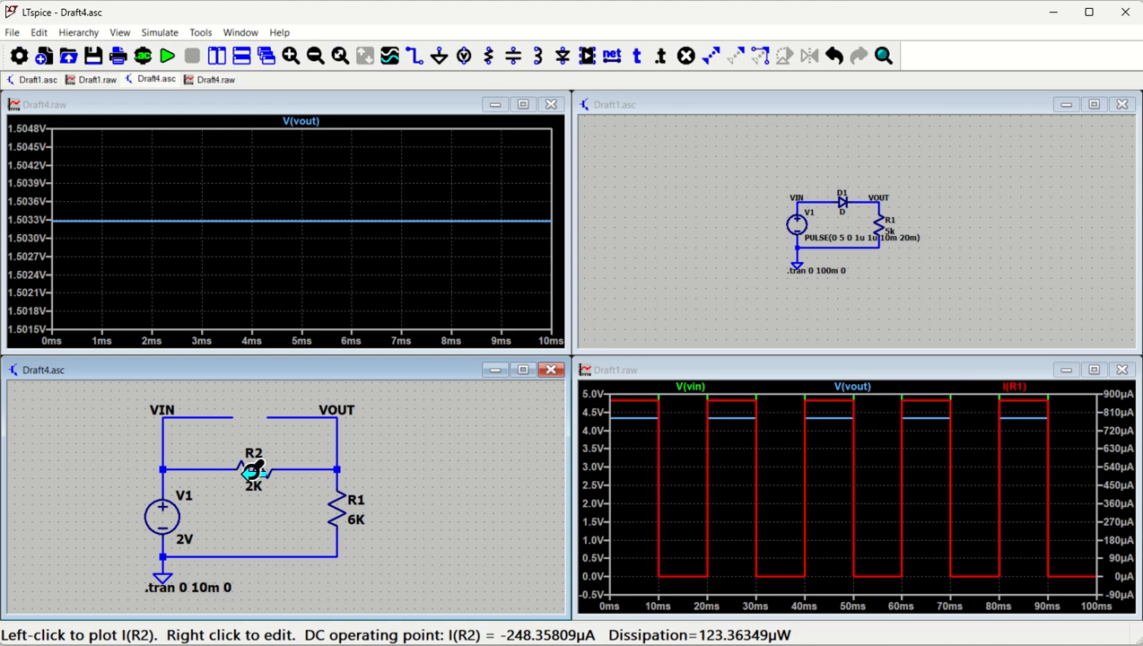
{"action": "key", "text": "ctrl+z"}
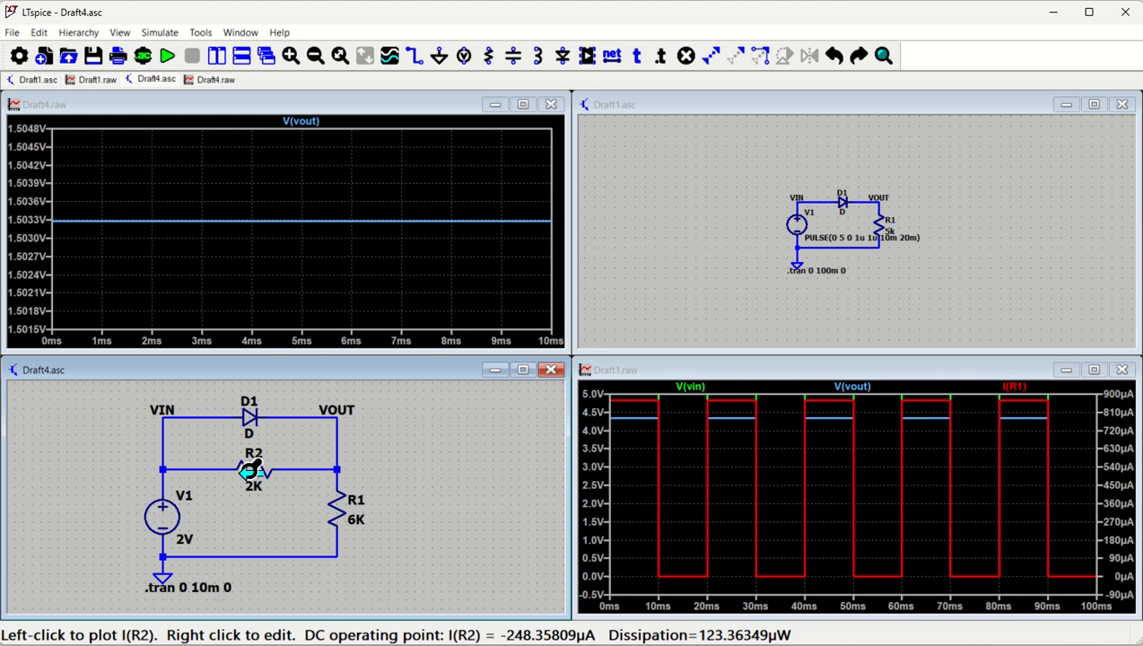
Plot the current through D1, and replace it with the VOUT and VIN voltages
{"action": "left_click", "coordinate": [249, 419]}
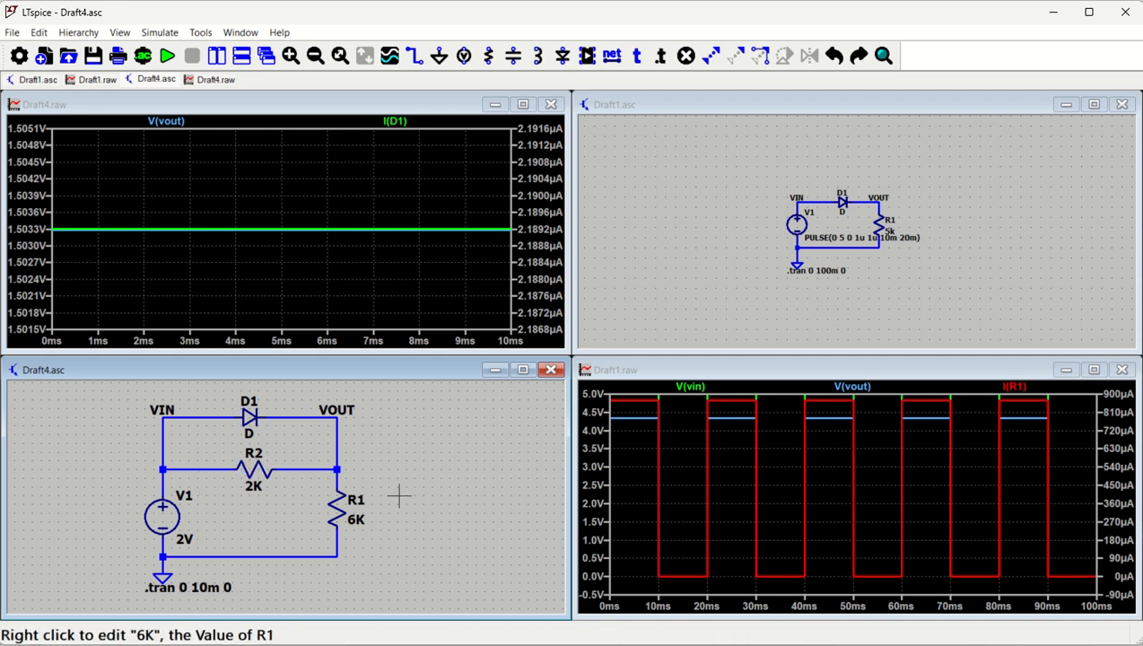
{"action": "left_click", "coordinate": [339, 466]}
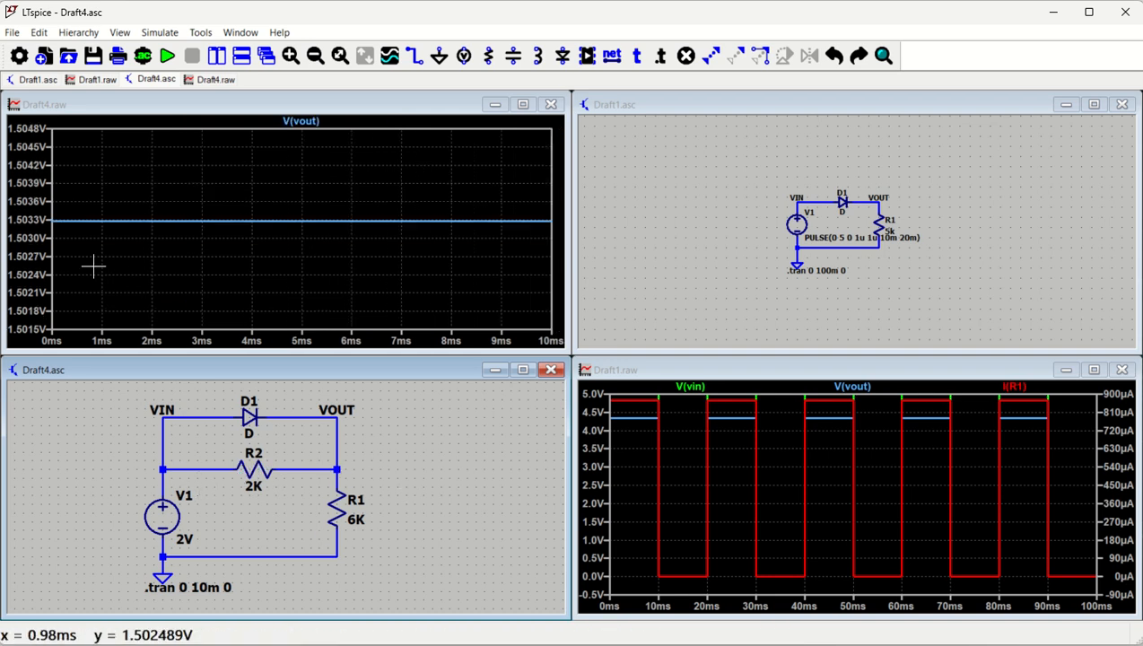
{"action": "left_click", "coordinate": [163, 466]}
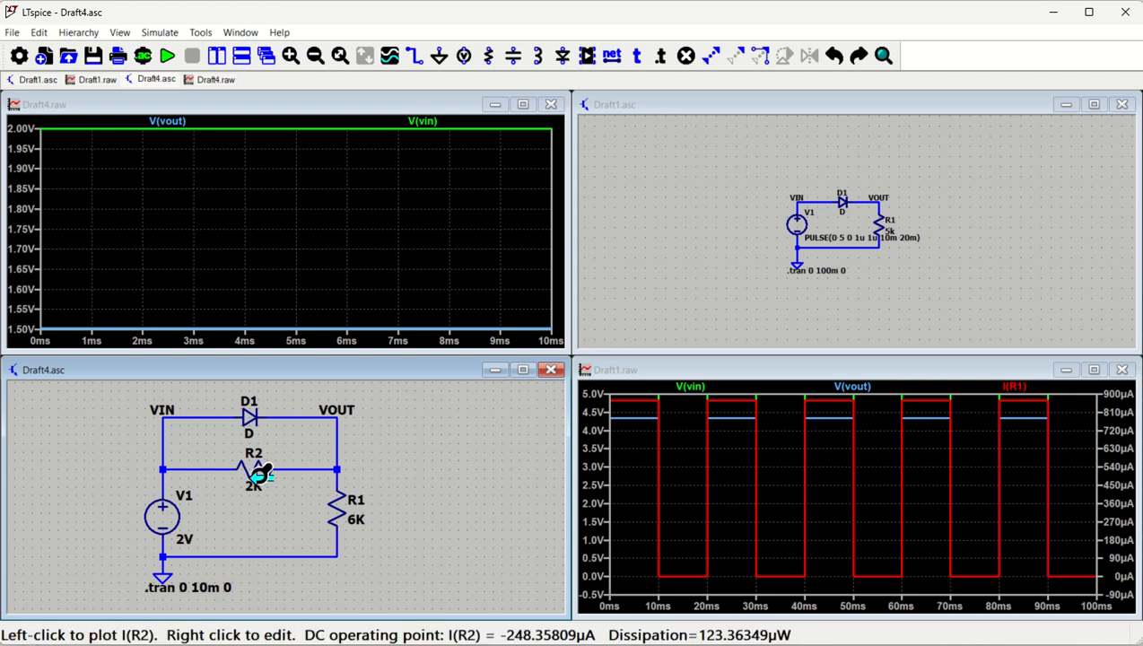
Clear the traces, replot the VIN and VOUT voltages, and add the differential voltage across R2 from VIN to VOUT
{"action": "left_click", "coordinate": [208, 468]}
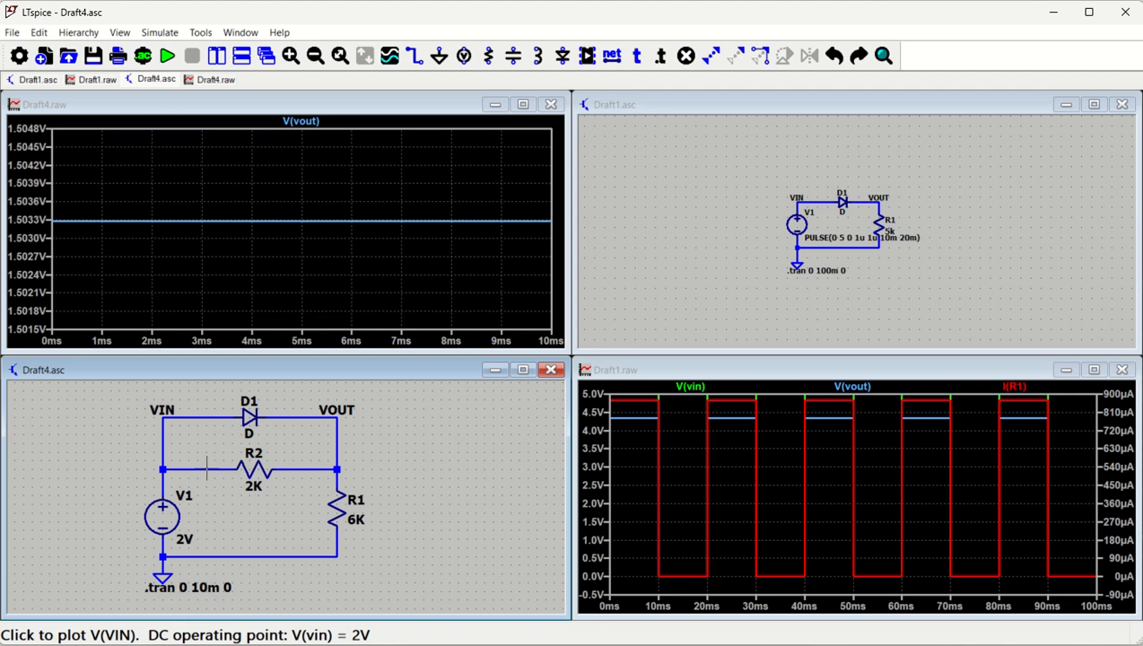
{"action": "left_click", "coordinate": [296, 467]}
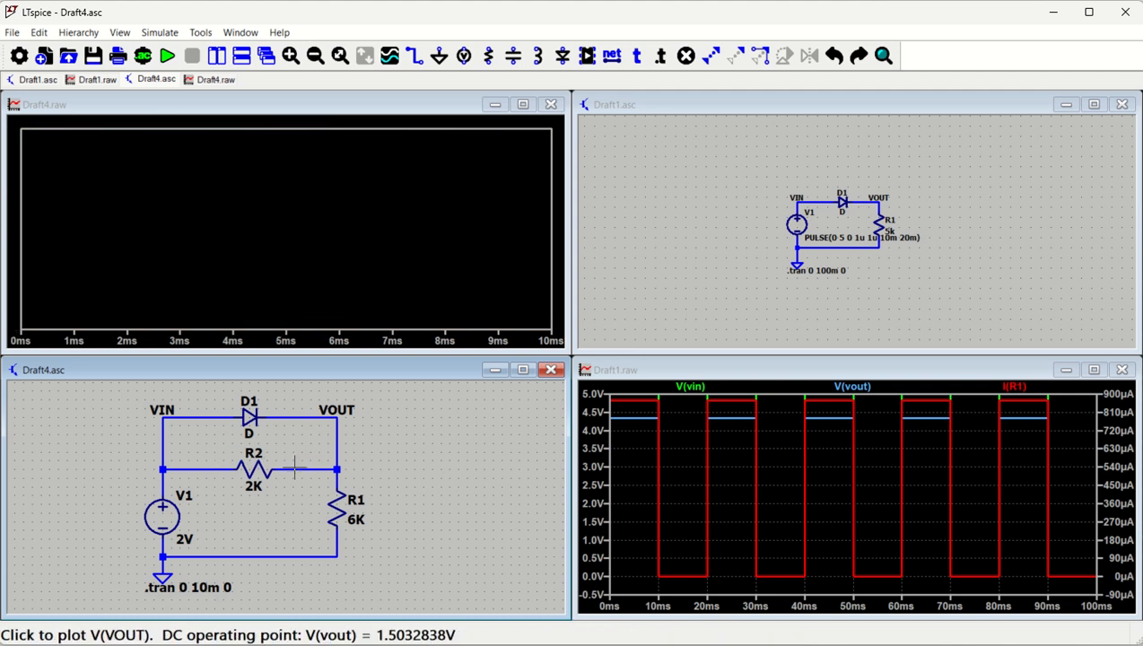
{"action": "left_click", "coordinate": [213, 468]}
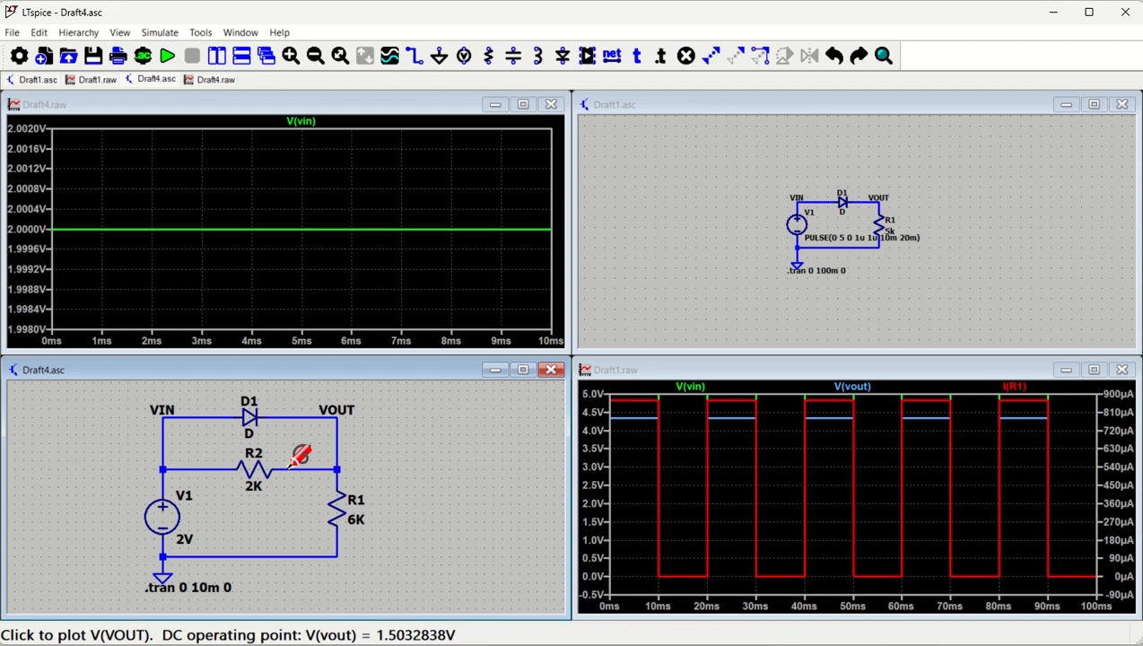
{"action": "left_click", "coordinate": [289, 467]}
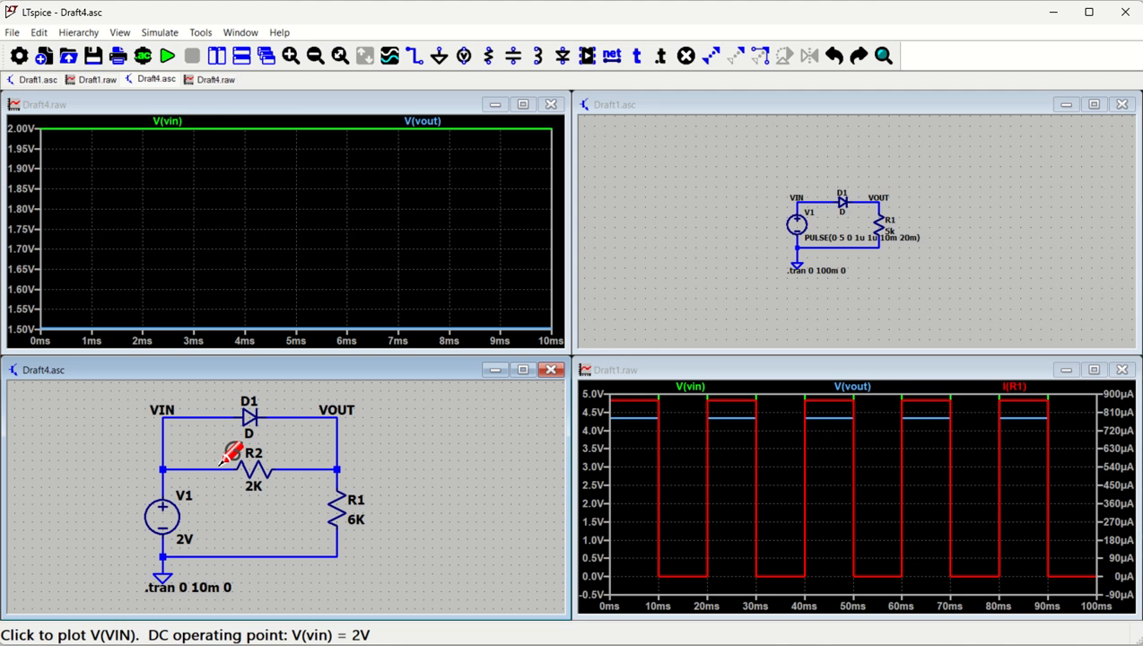
{"action": "mouse_move", "coordinate": [232, 459]}
{"action": "left_mouse_down"}
{"action": "mouse_move", "coordinate": [281, 453]}
{"action": "mouse_move", "coordinate": [293, 468]}
{"action": "left_mouse_up"}
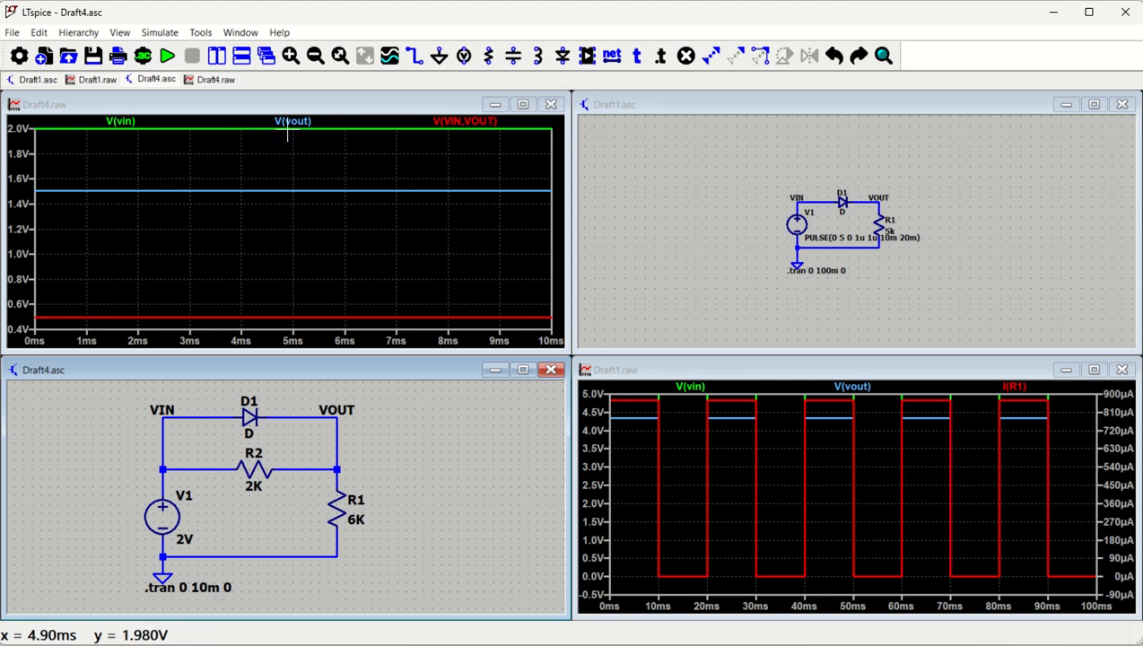
Reset the plot to VOUT alone, and add VIN and the VIN-to-VOUT differential voltage to it
{"action": "left_click", "coordinate": [299, 418]}
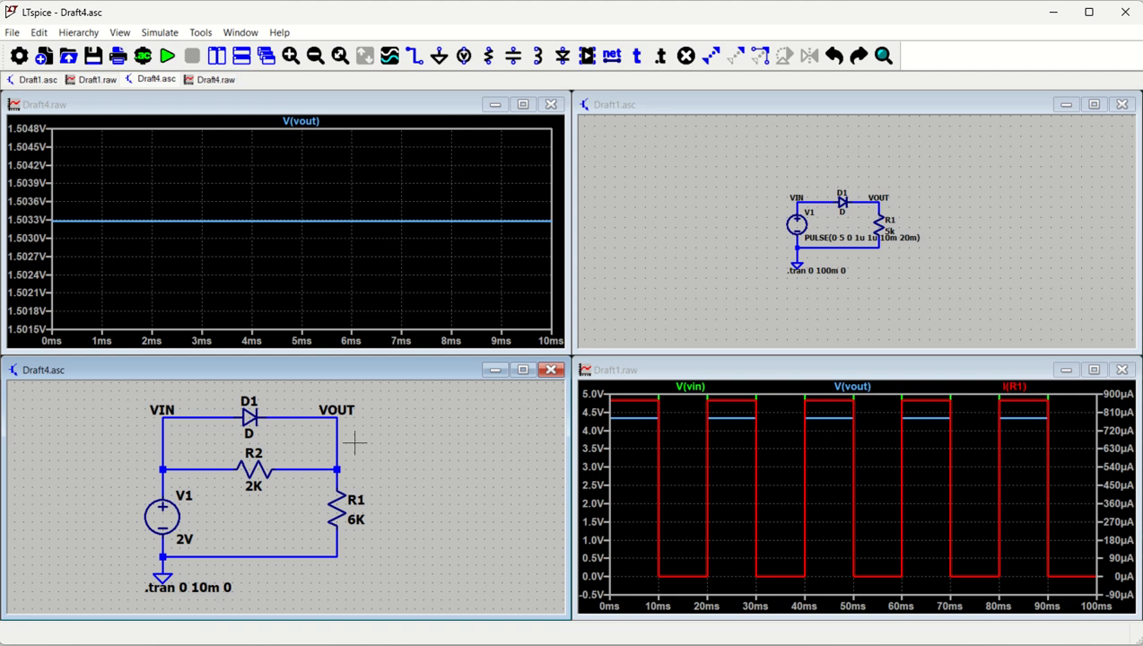
{"action": "left_click", "coordinate": [208, 467]}
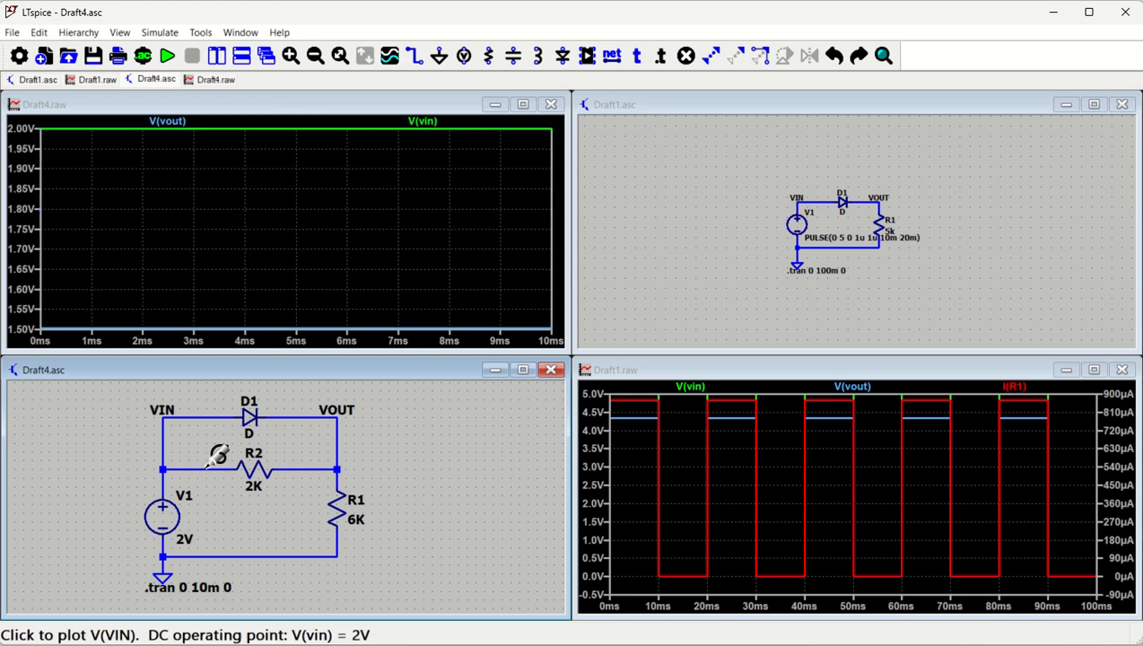
{"action": "mouse_move", "coordinate": [209, 466]}
{"action": "left_mouse_down"}
{"action": "mouse_move", "coordinate": [247, 441]}
{"action": "mouse_move", "coordinate": [308, 465]}
{"action": "mouse_move", "coordinate": [297, 465]}
{"action": "left_mouse_up"}
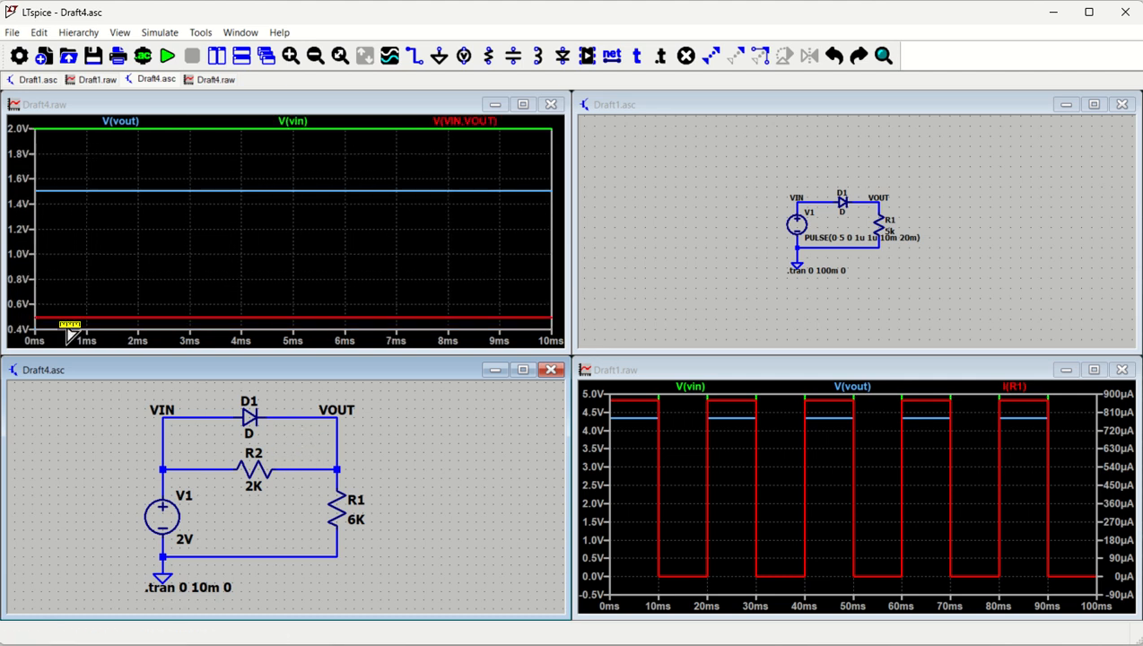